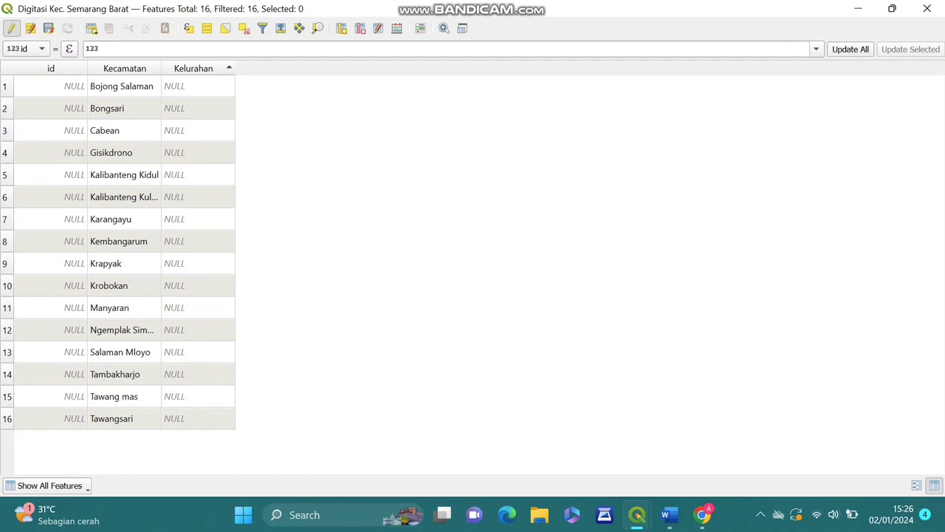
Sort the attribute table by Kecamatan and by id, and select the Bojong Salaman record
left_click(124, 68)
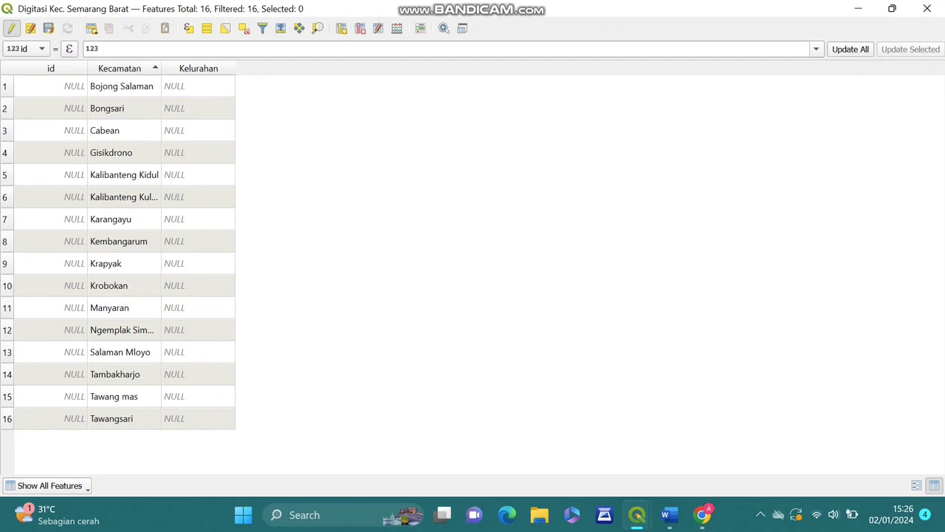
left_click(50, 68)
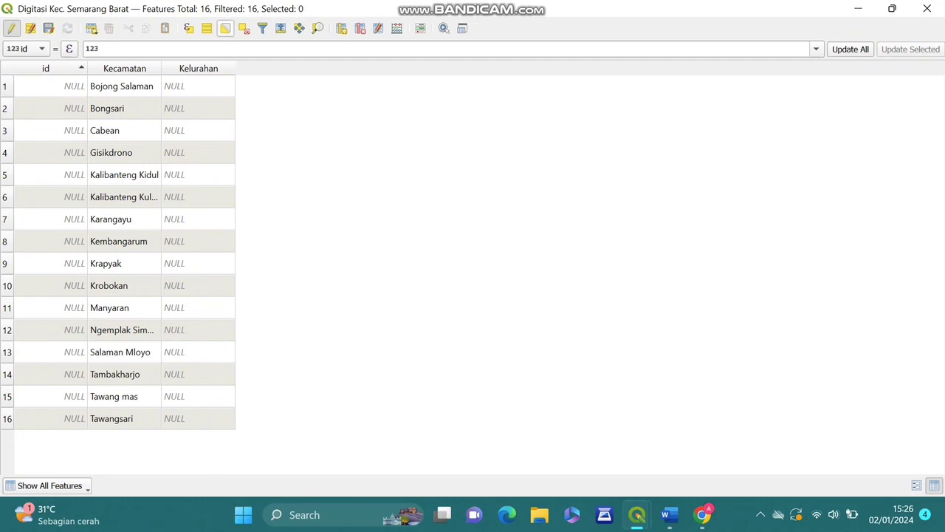
left_click(6, 86)
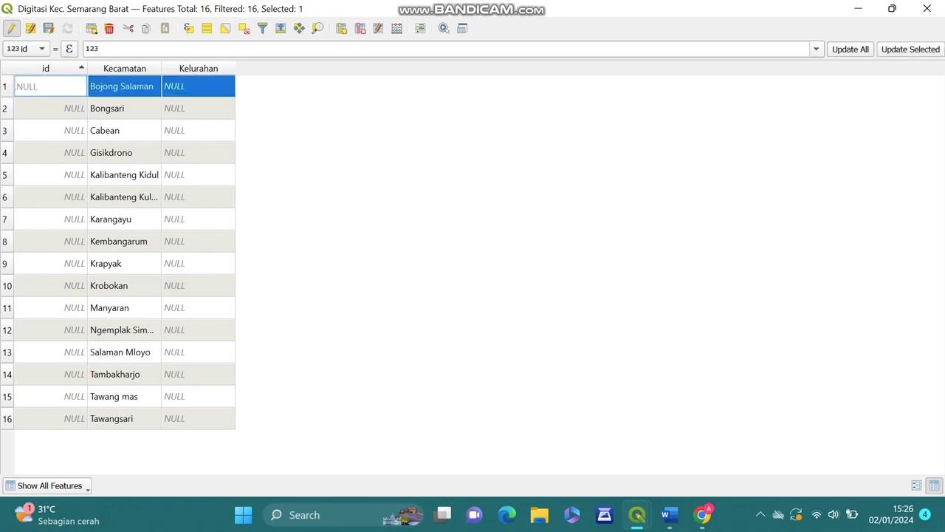
key("Escape")
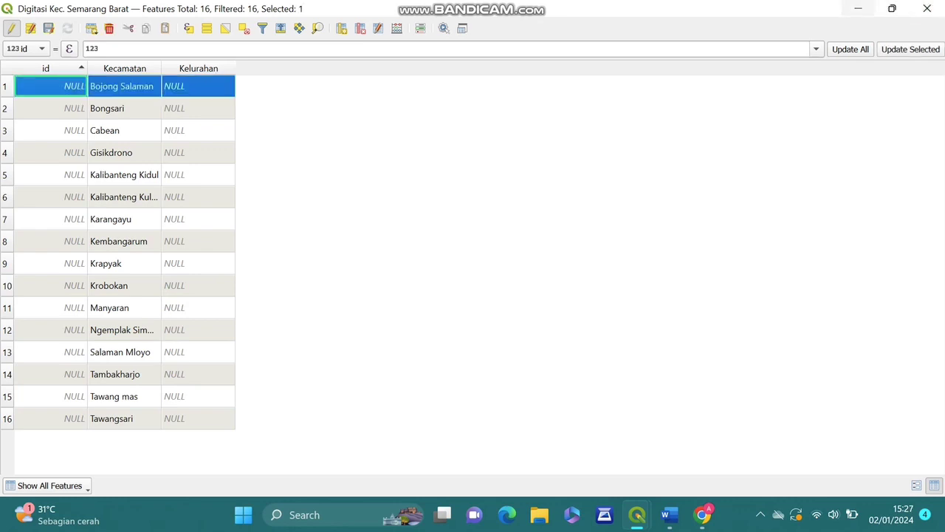
Return to the map and hide the Google.cn Normal basemap so only the digitized district polygons are drawn
left_click(858, 9)
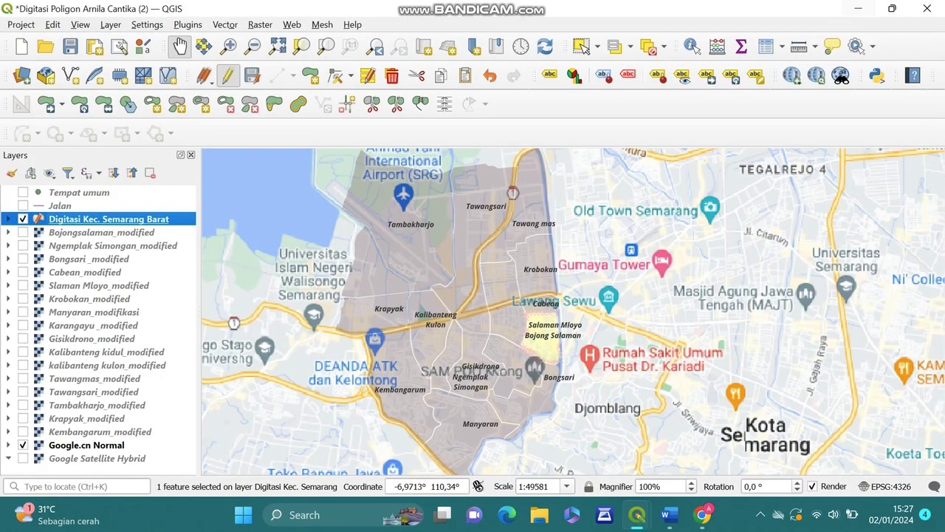
scroll(614, 235, "up", 2)
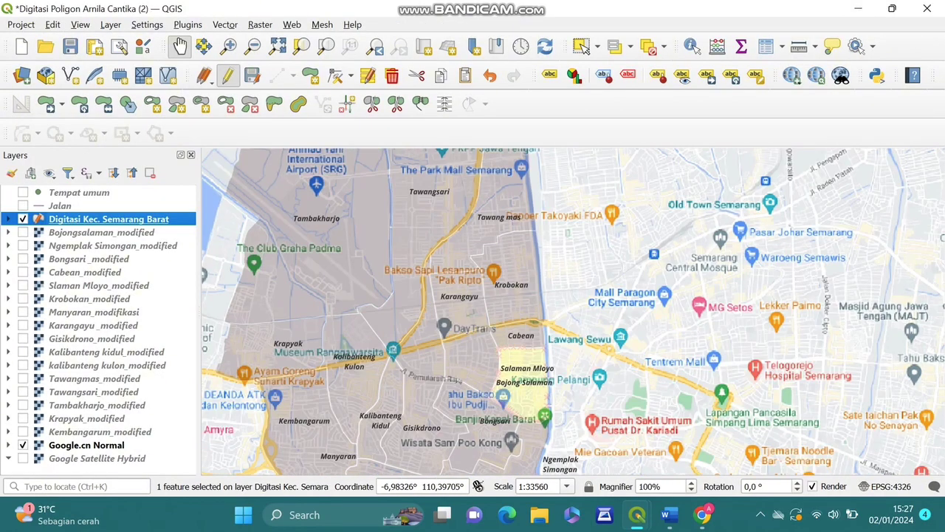
left_click_drag(504, 390, 534, 317)
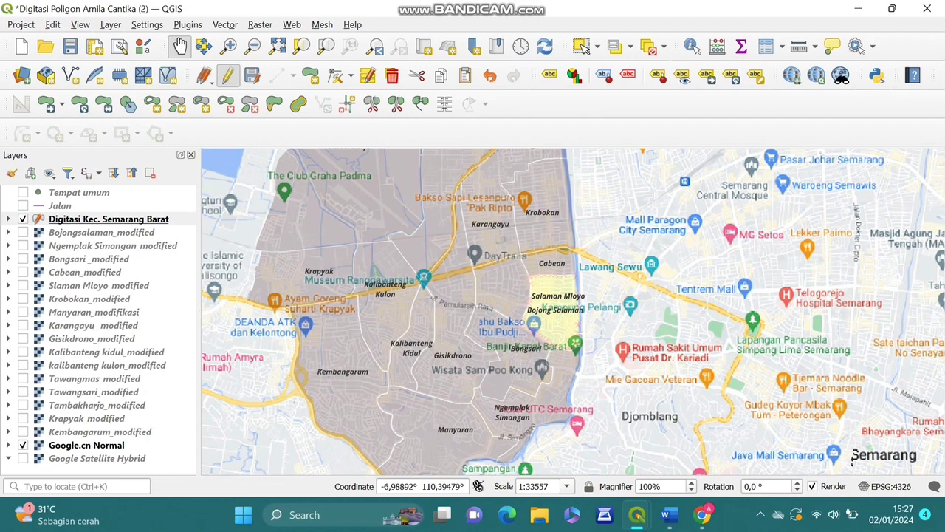
left_click(23, 445)
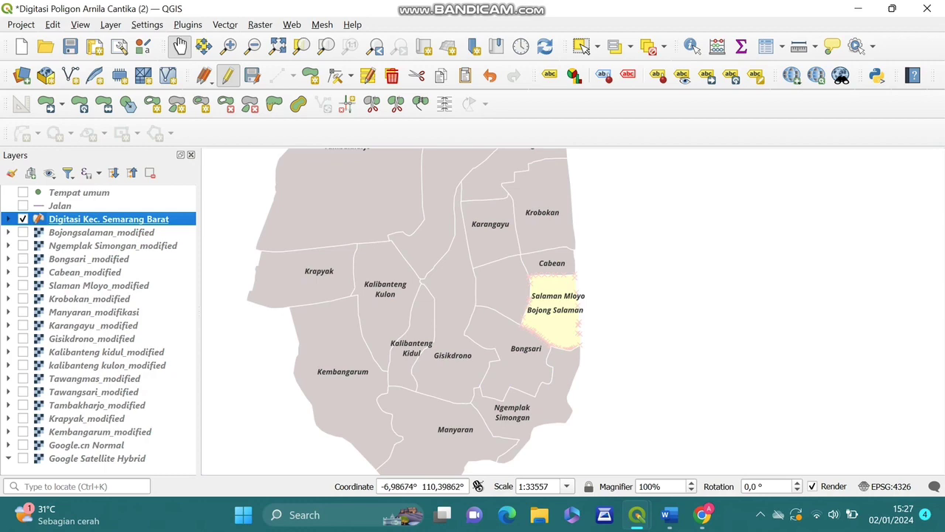
scroll(581, 292, "up", 2)
scroll(580, 292, "down", 1)
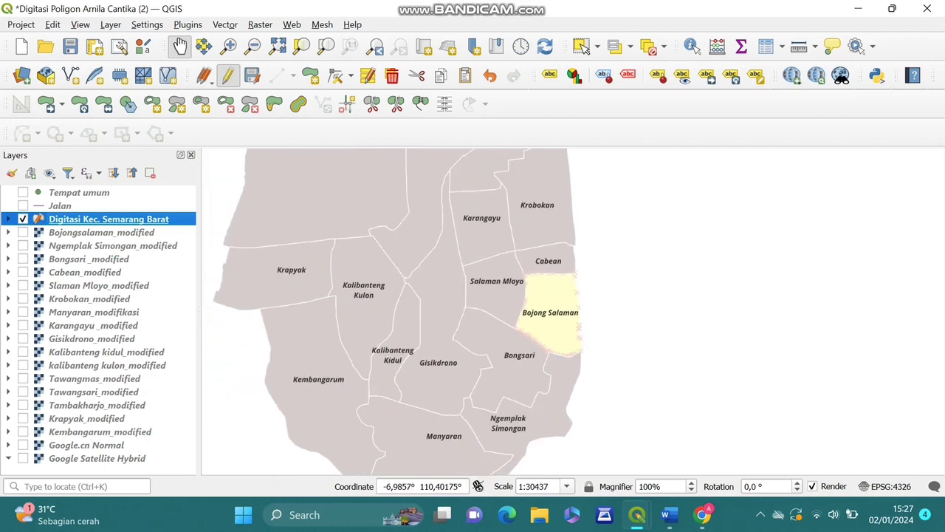
Bring back the Digitasi Kec. Semarang Barat attribute table and dock it in the main window
mouse_move(637, 515)
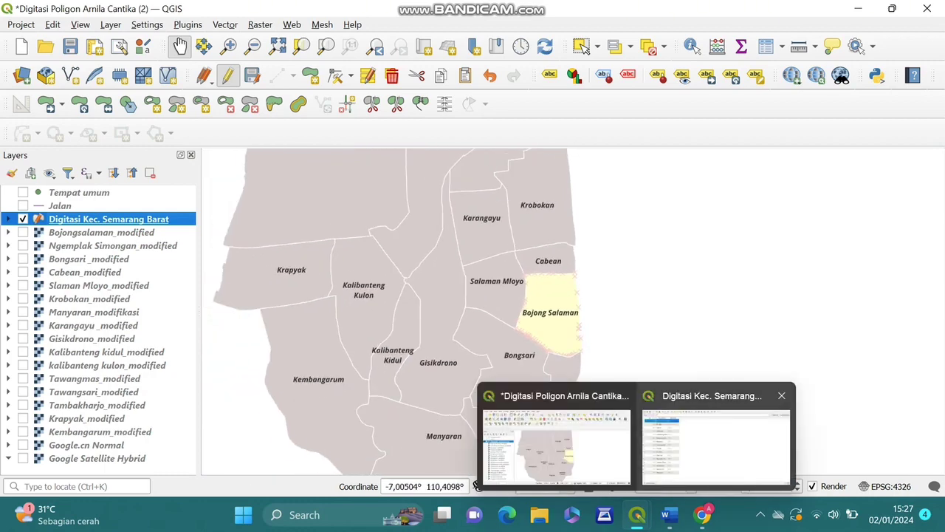
left_click(717, 444)
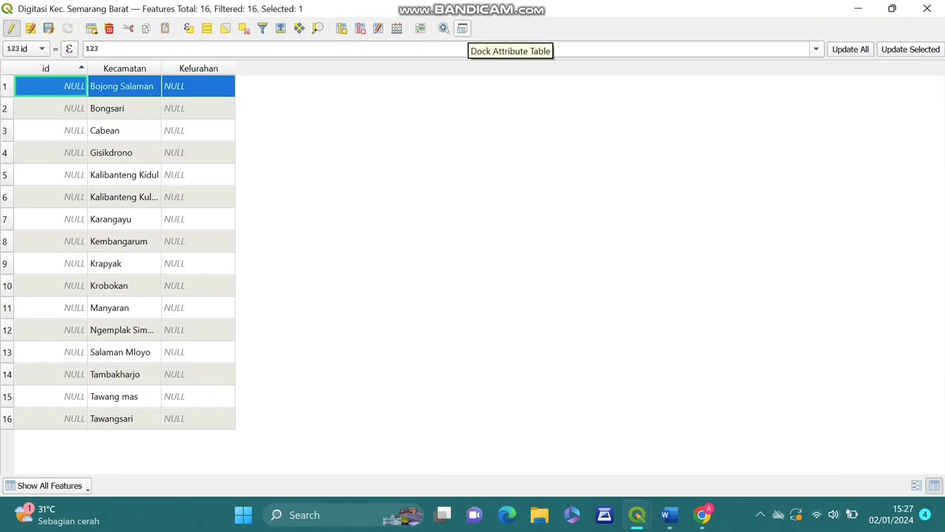
left_click(463, 28)
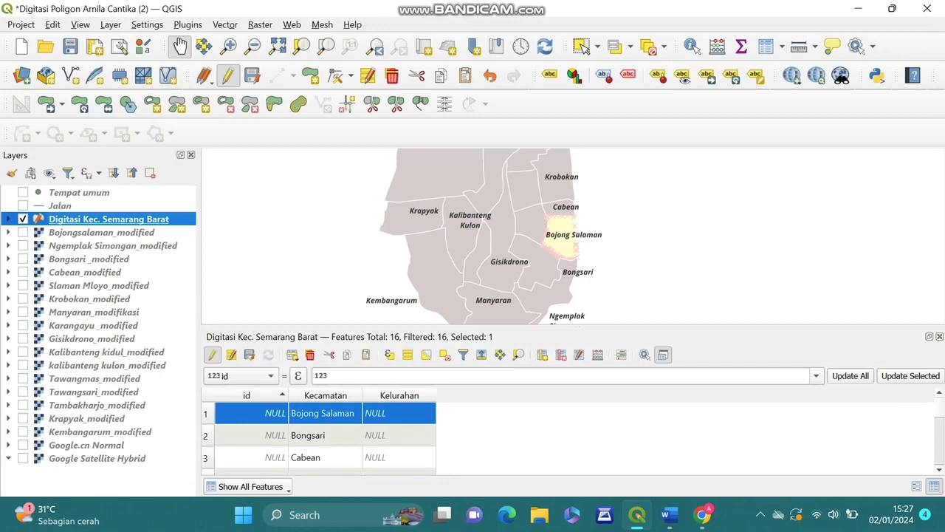
Show the Bojongsalaman_modified raster and enter Bojongsalaman as the Kelurahan of the Bojong Salaman record
left_click(23, 232)
double_click(399, 413)
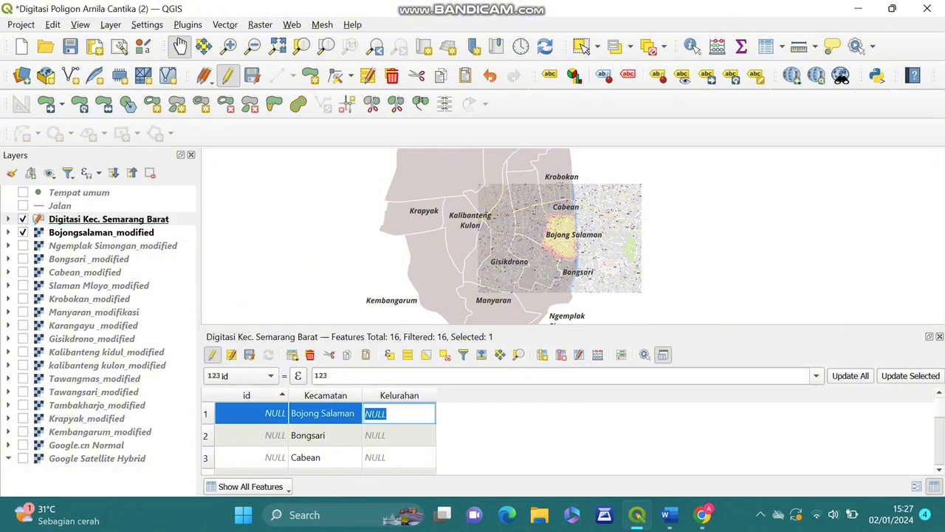
key("BackSpace")
type("V")
key("BackSpace")
type("Bojong S")
key("BackSpace")
key("BackSpace")
type("salaman")
key("Tab")
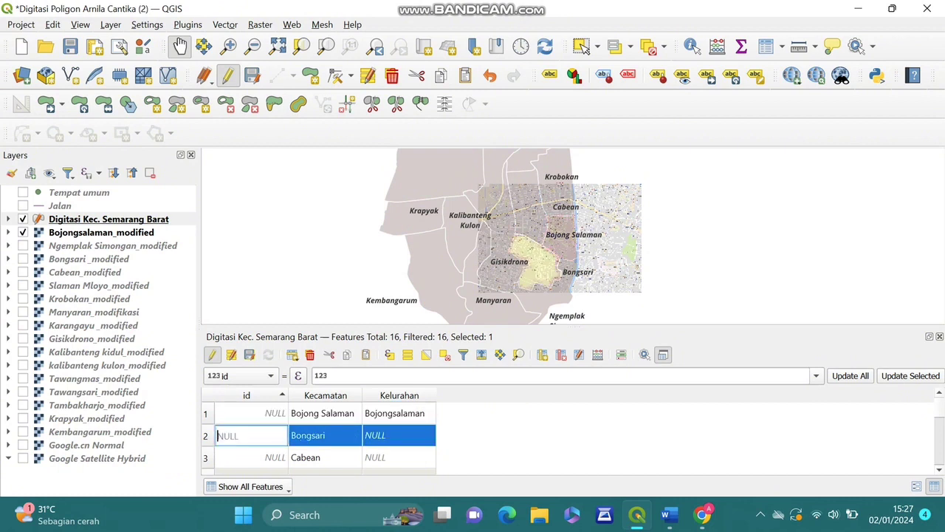
Show the Bongsari _modified raster instead of Bojongsalaman_modified and enter Bongsari as the Kelurahan of the Bongsari record
left_click(109, 219)
left_click(23, 232)
left_click(22, 259)
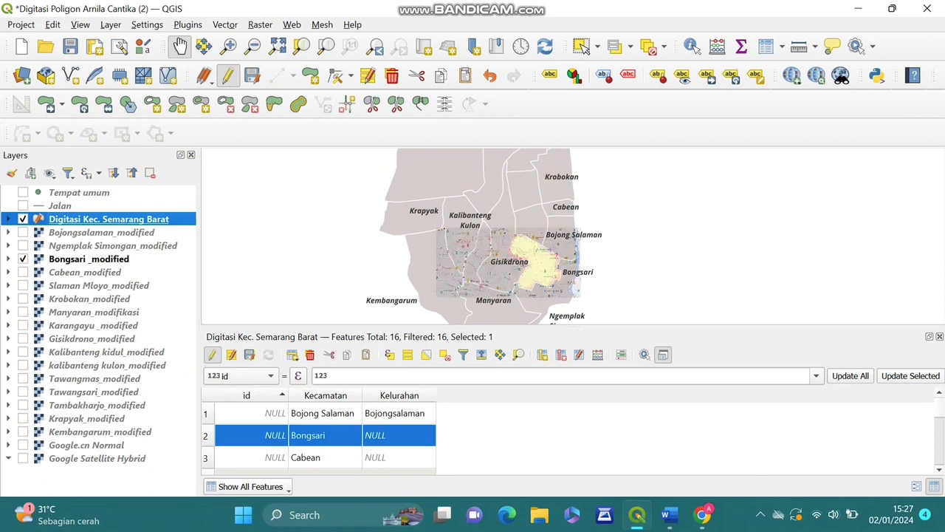
left_click(399, 435)
type("Bongsari")
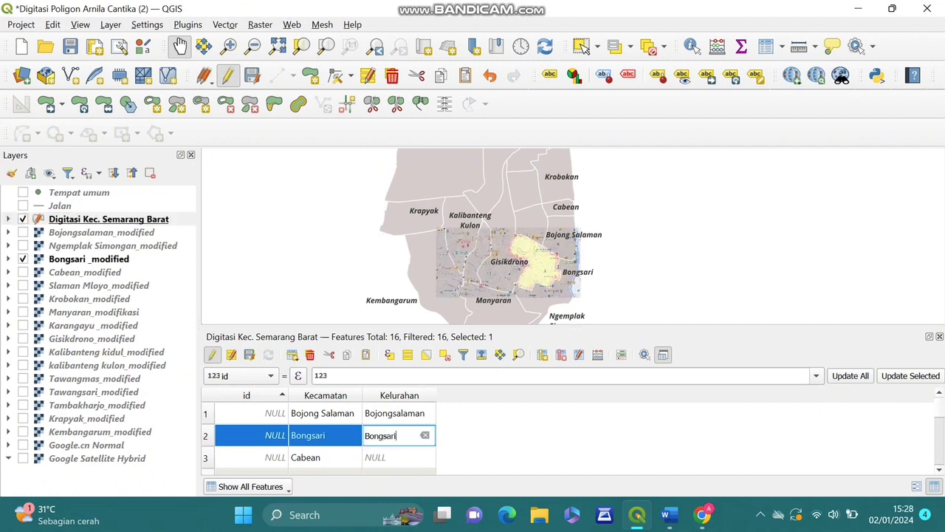
key("Tab")
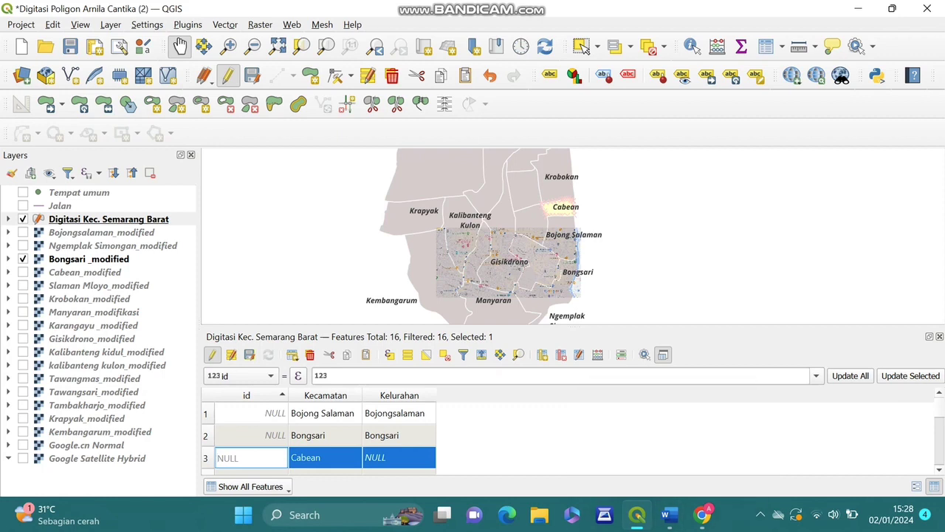
Show the Cabean_modified raster instead of Bongsari _modified and enter Cabean as the Kelurahan of the Cabean record
left_click(109, 218)
left_click(23, 259)
left_click(23, 272)
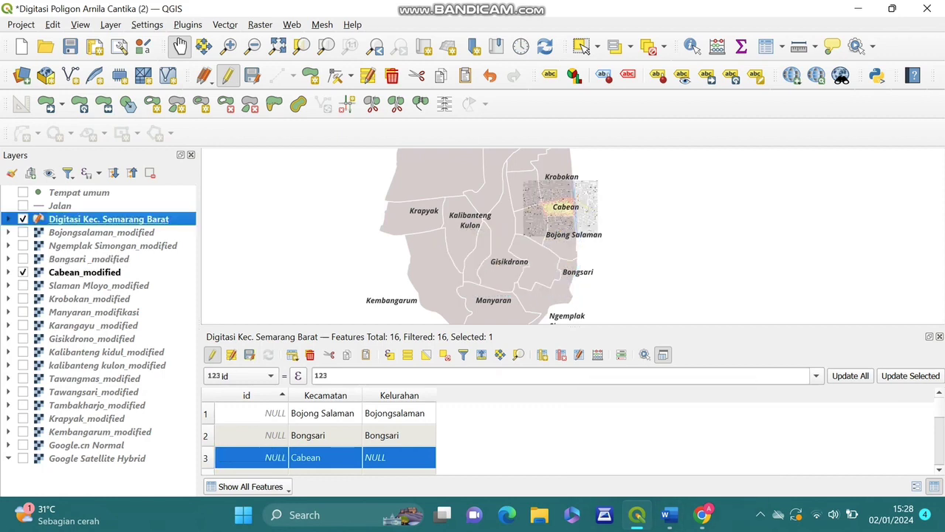
scroll(436, 196, "down", 3)
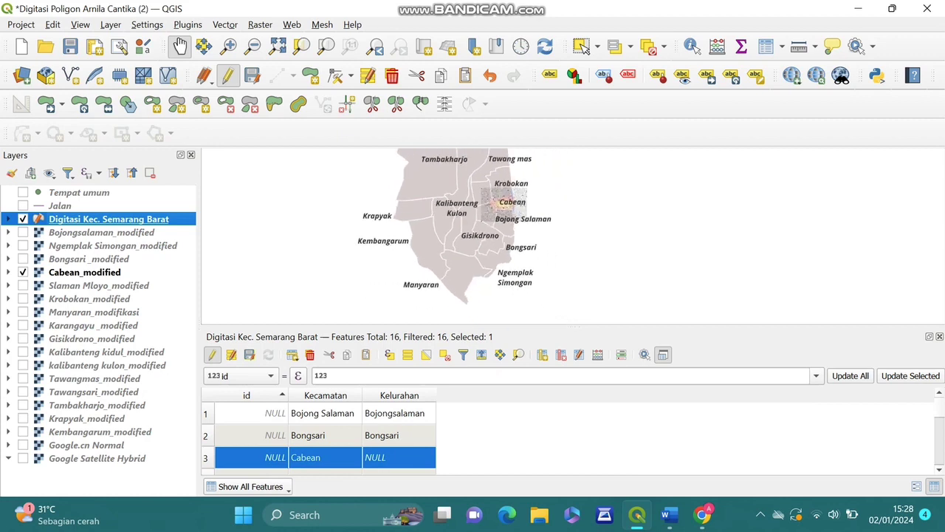
double_click(398, 457)
type("Cabean")
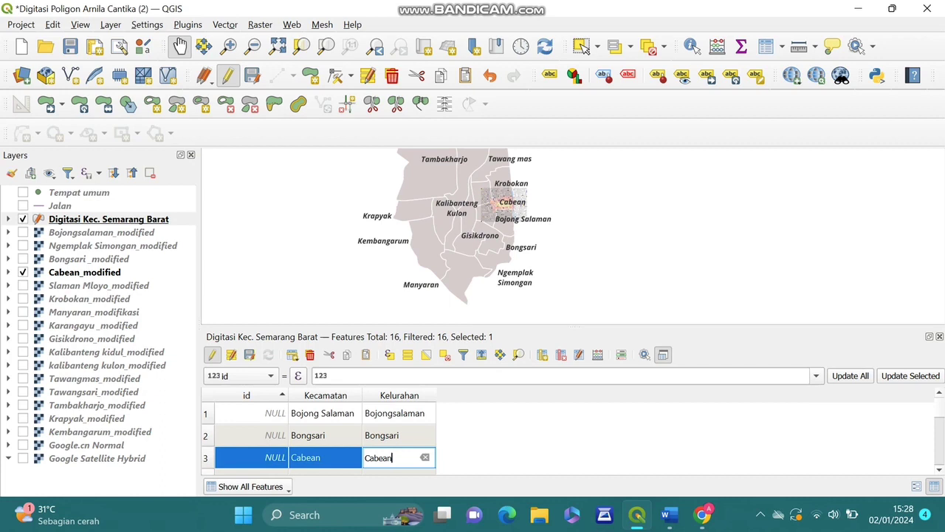
scroll(325, 436, "down", 3)
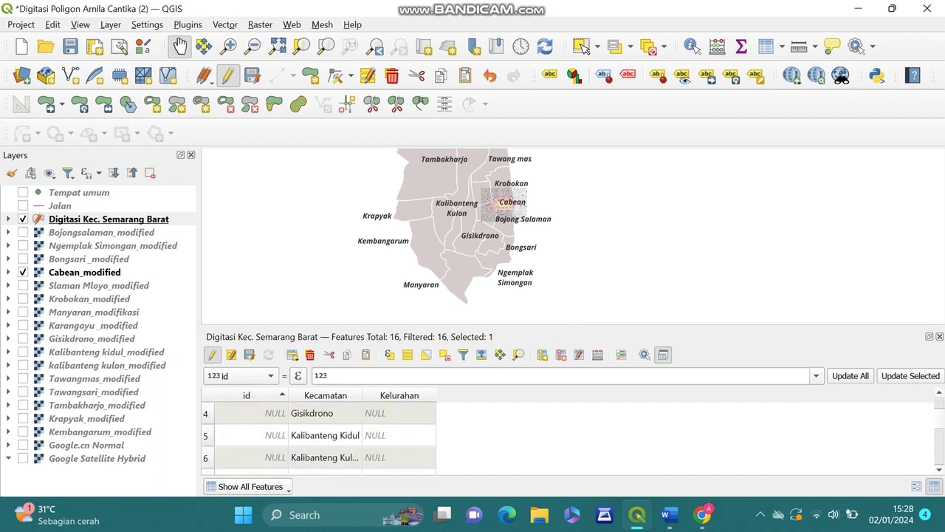
scroll(325, 436, "up", 1)
key("Tab")
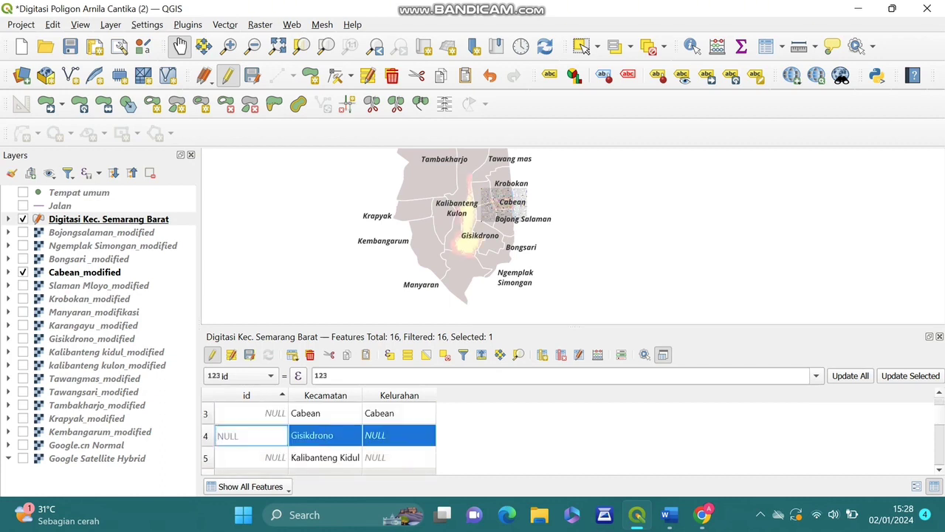
Enter Gisikdrono as the Kelurahan of the Gisikdrono record and show Gisikdrono_modified instead of the Cabean_modified raster
double_click(416, 441)
key("BackSpace")
type("G")
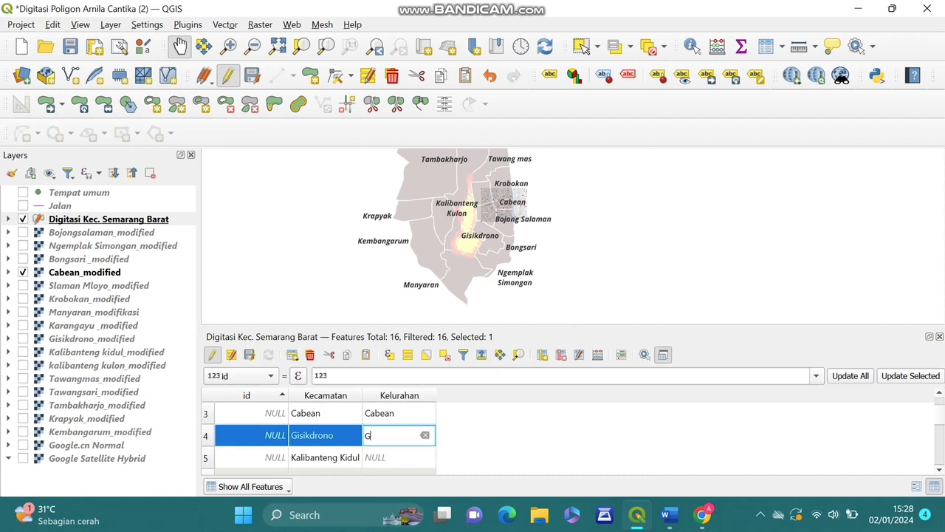
type("isikdrono")
key("Return")
left_click(23, 272)
left_click(23, 339)
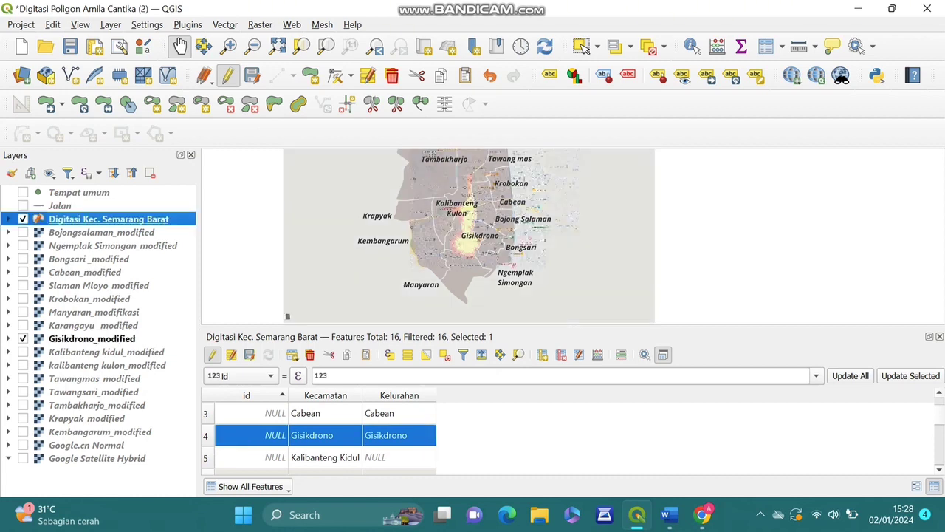
Enter Kalibanteng Kidul as the Kelurahan of record 5 and show Kalibanteng kidul_modified instead of the Gisikdrono_modified raster
left_click(205, 458)
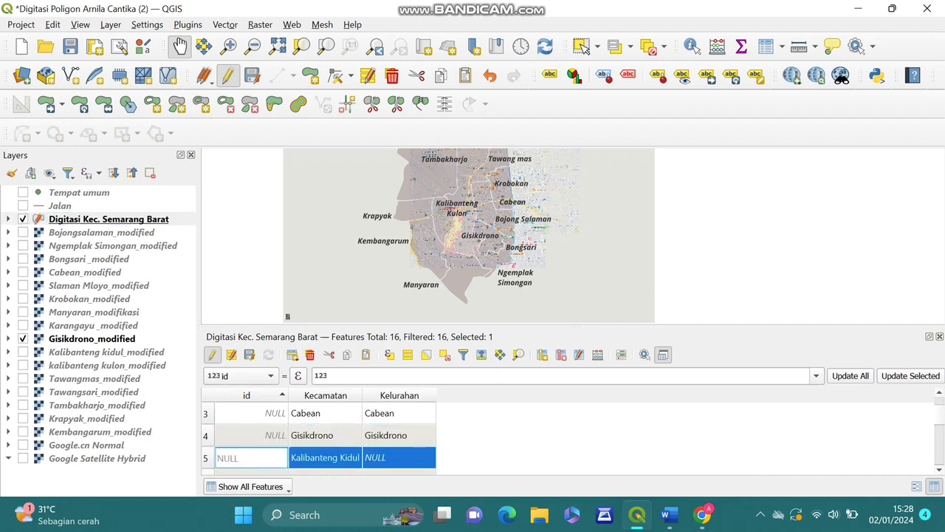
key("Tab")
type("KL")
key("BackSpace")
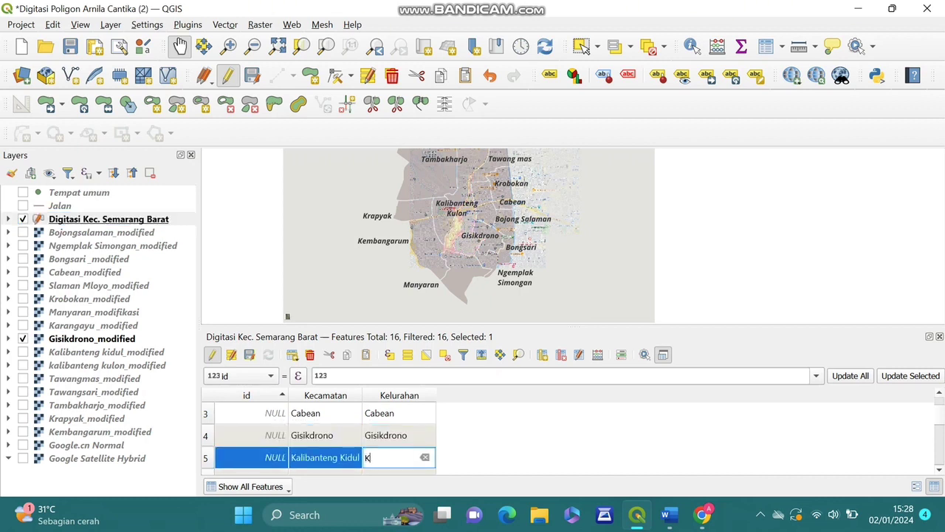
type("alibanteng Kidul")
left_click(108, 219)
left_click(23, 338)
left_click(23, 351)
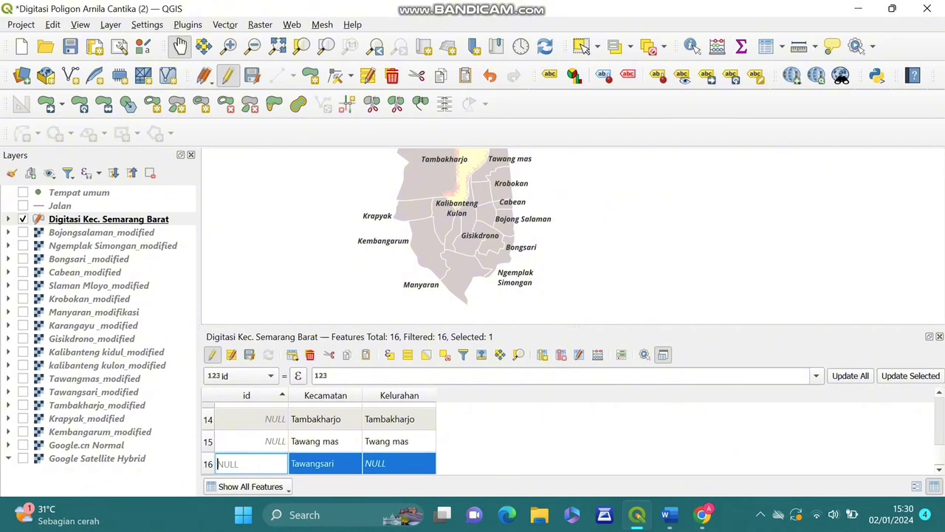
Enter Tawangsari as the Kelurahan of the last record, Tawangsari
double_click(399, 463)
type("Tawang")
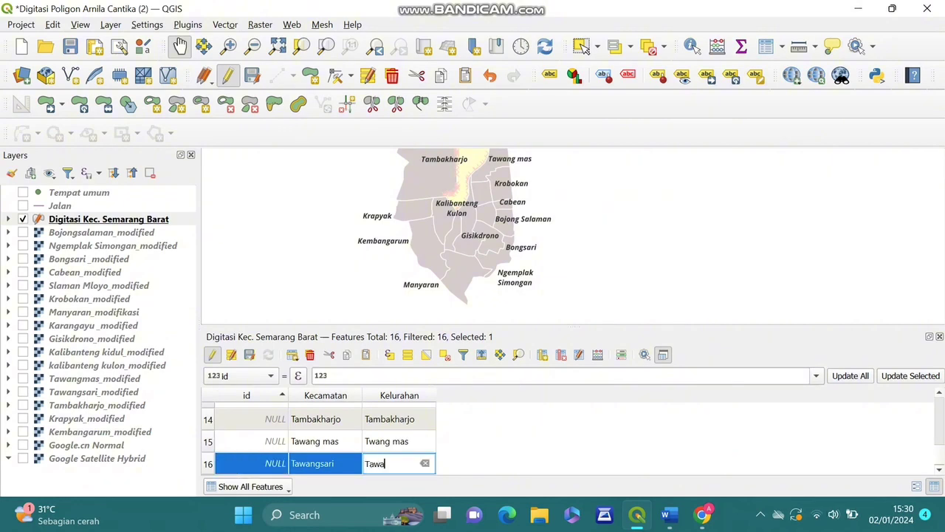
type("sari")
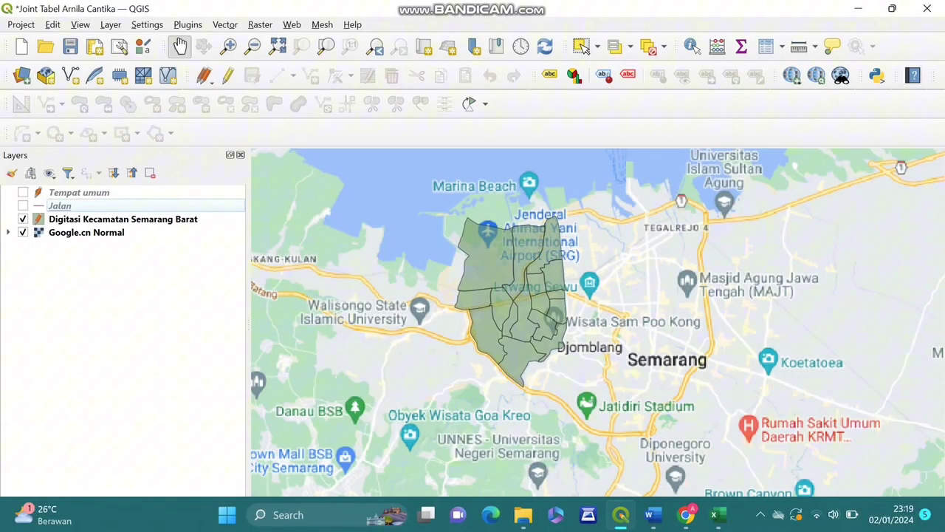
Check the Spreadsheet Layers plugin among the installed plugins and close the plugin manager
left_click(187, 24)
left_click(236, 41)
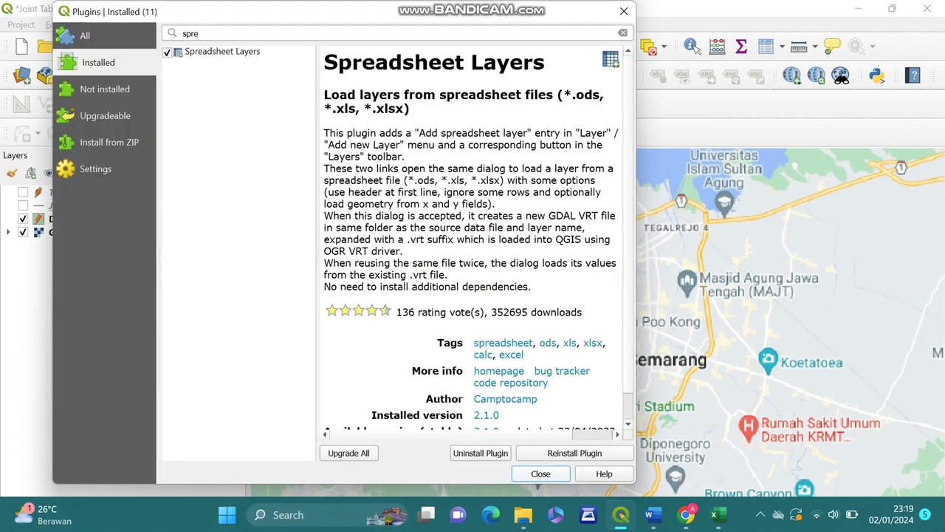
left_click(222, 52)
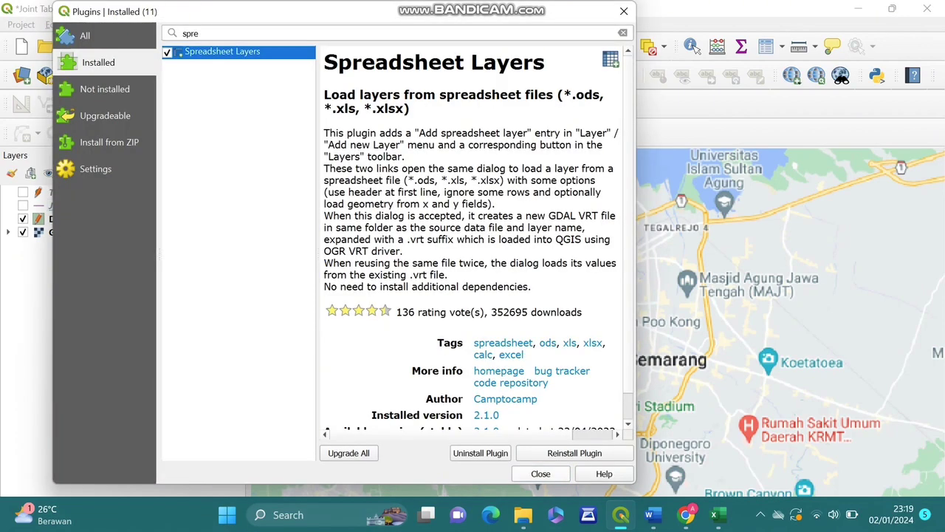
left_click(541, 474)
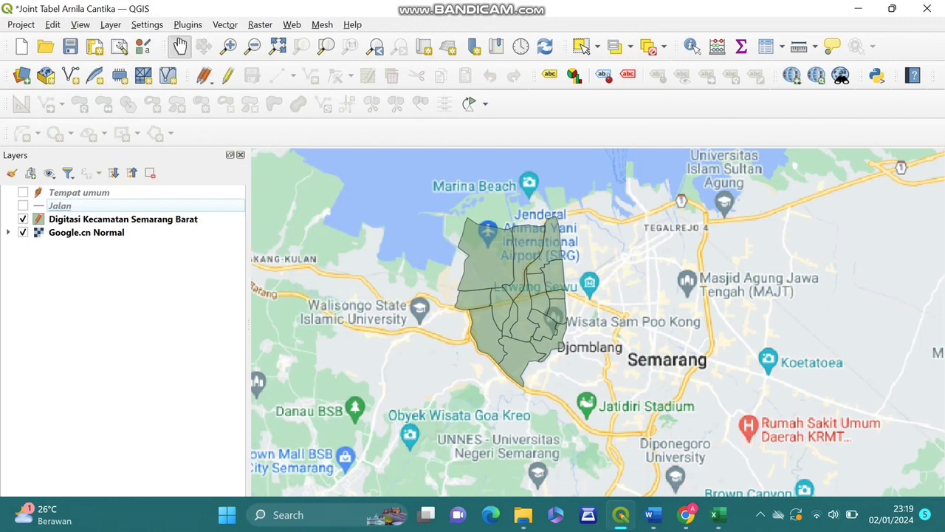
View the attribute table of the Digitasi Kecamatan Semarang Barat layer and return to the map
right_click(161, 220)
left_click(214, 209)
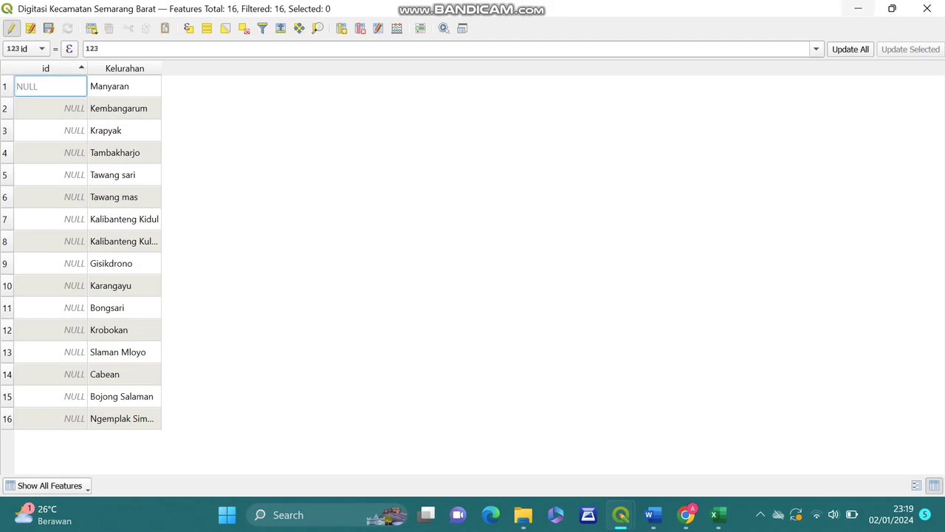
left_click(858, 9)
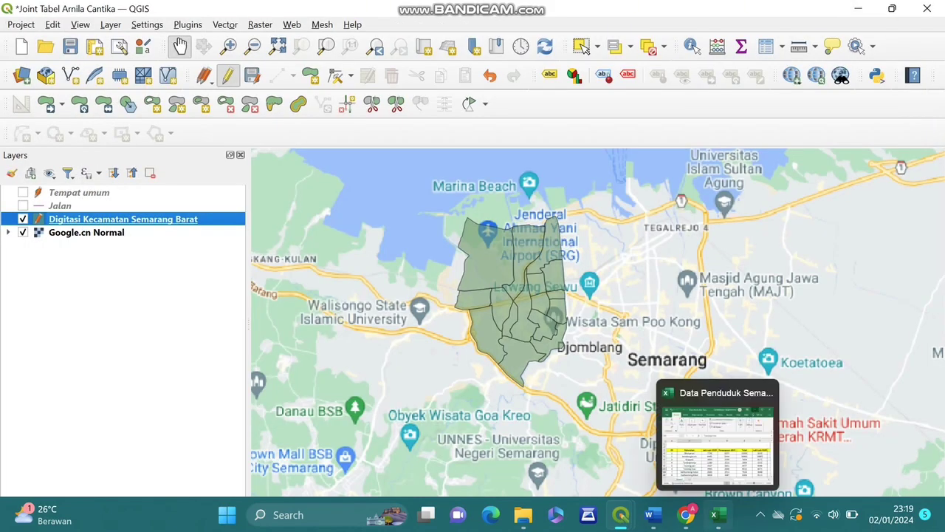
Switch to the Data Penduduk workbook in Excel and review its kelurahan population rows down to the end
left_click(692, 426)
scroll(672, 310, "down", 4)
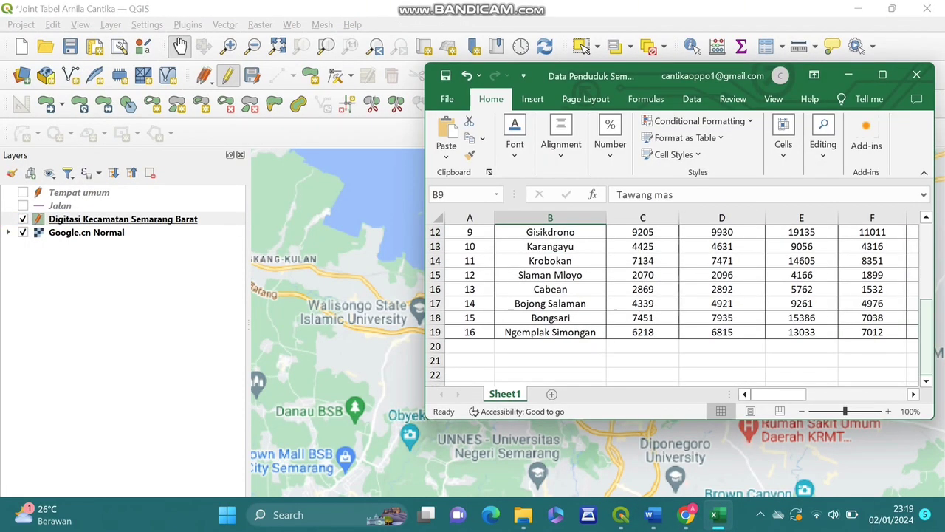
Review the population table's columns up to the 2022 totals, then switch back to QGIS
scroll(672, 310, "up", 4)
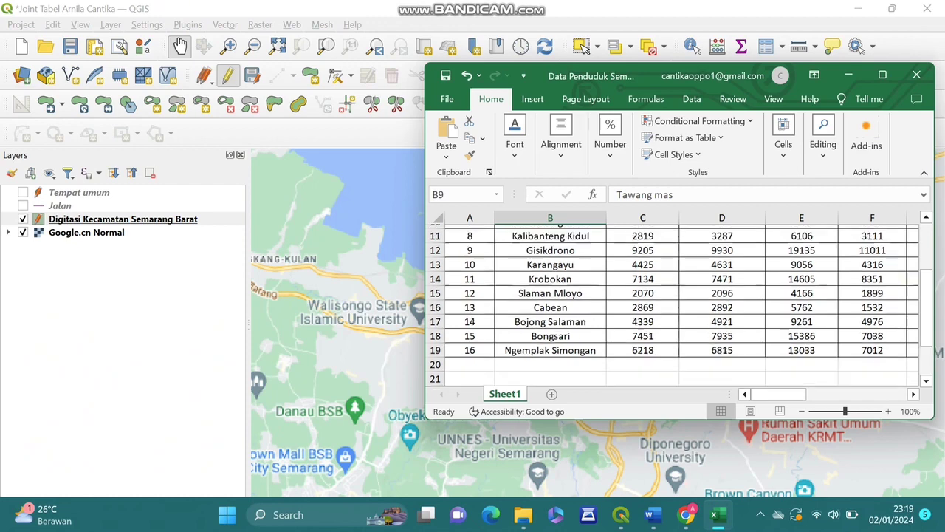
scroll(672, 310, "right", 6)
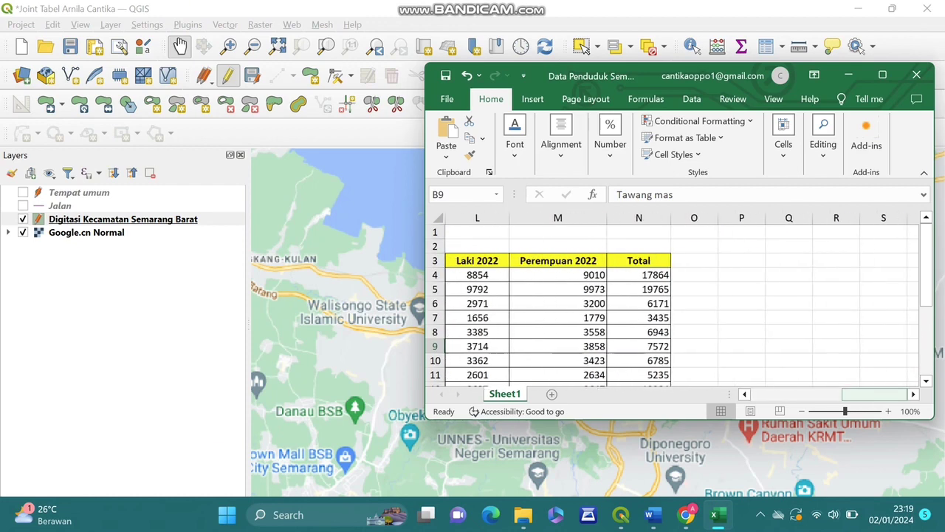
left_click(849, 75)
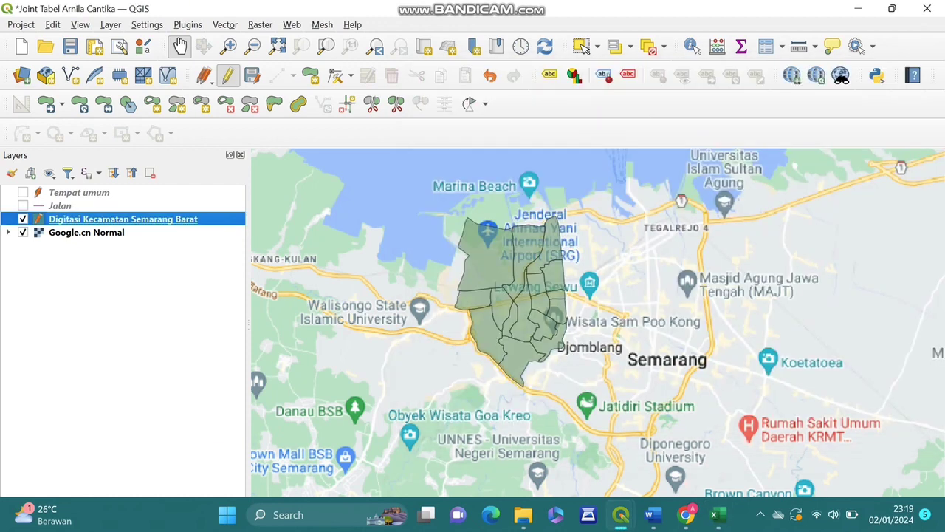
Start adding a spreadsheet layer and load the file Data Penduduk Semarang Barat 2019-2022.xlsx as its source
left_click(110, 24)
mouse_move(164, 73)
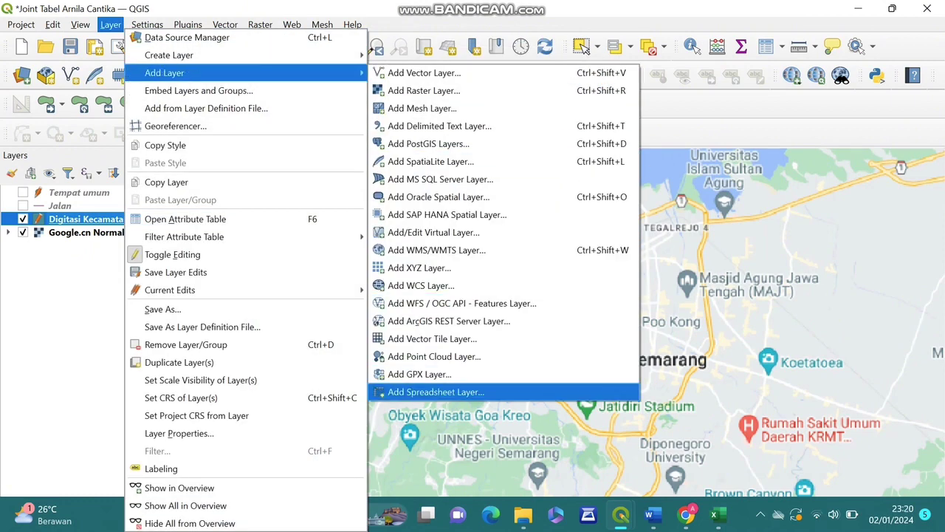
left_click(436, 392)
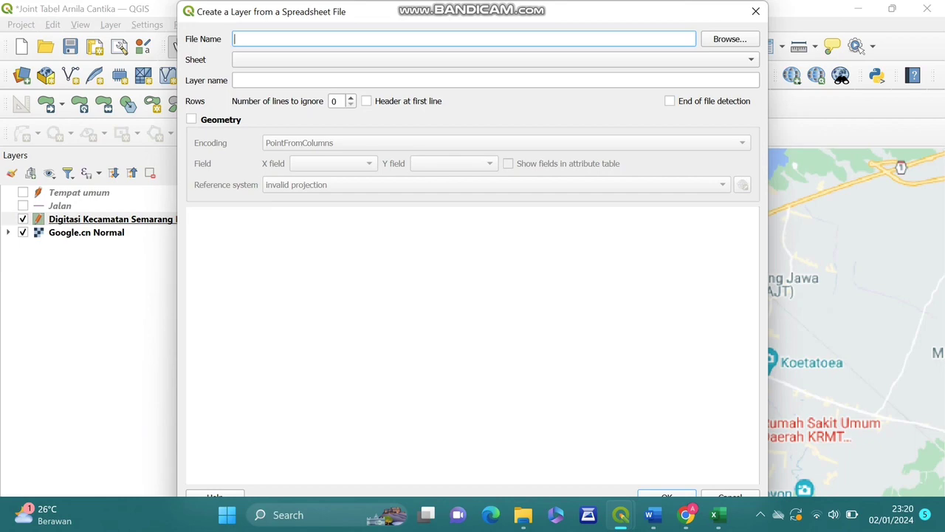
left_click(729, 38)
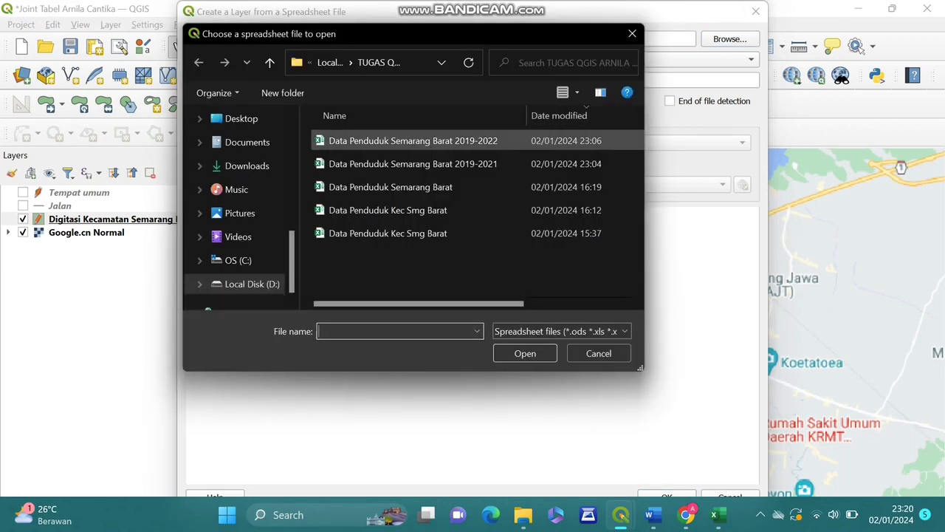
left_click(413, 140)
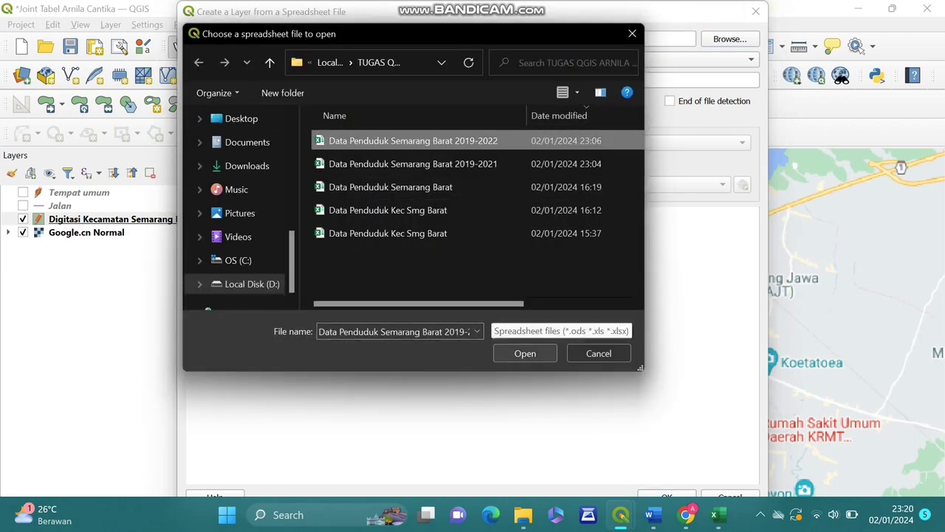
key("Return")
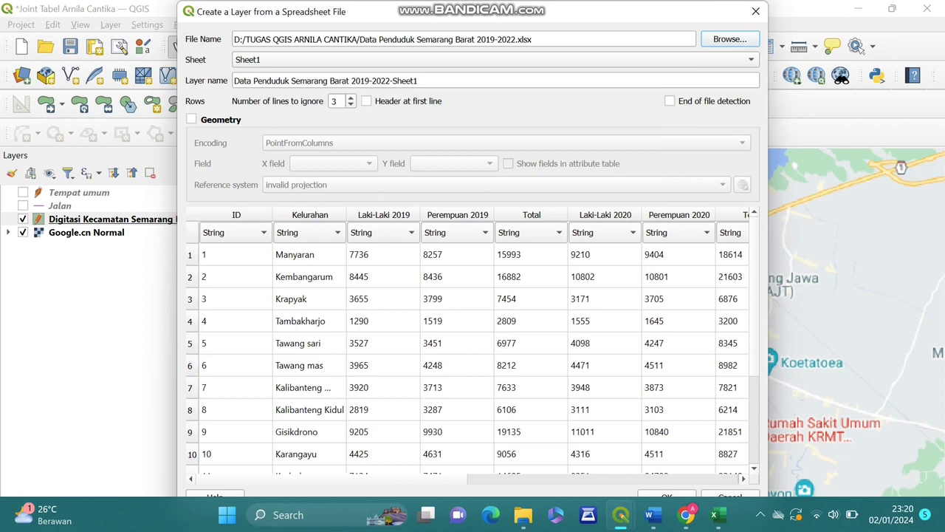
Set all population and total columns from Laki-Laki 2019 to the last Total to type Real and create the spreadsheet layer
left_click(383, 232)
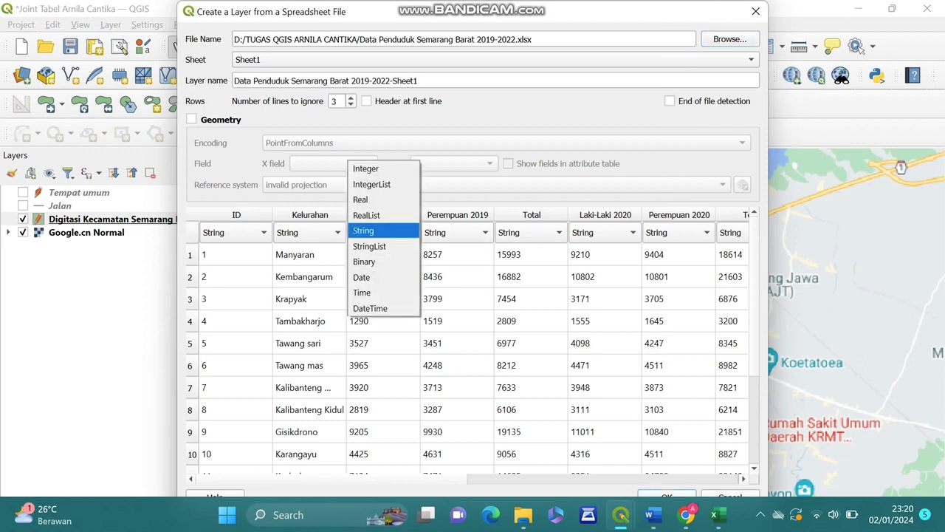
left_click(383, 200)
key("Tab")
key("alt+Down")
key("Up")
key("Up")
key("Return")
key("Tab")
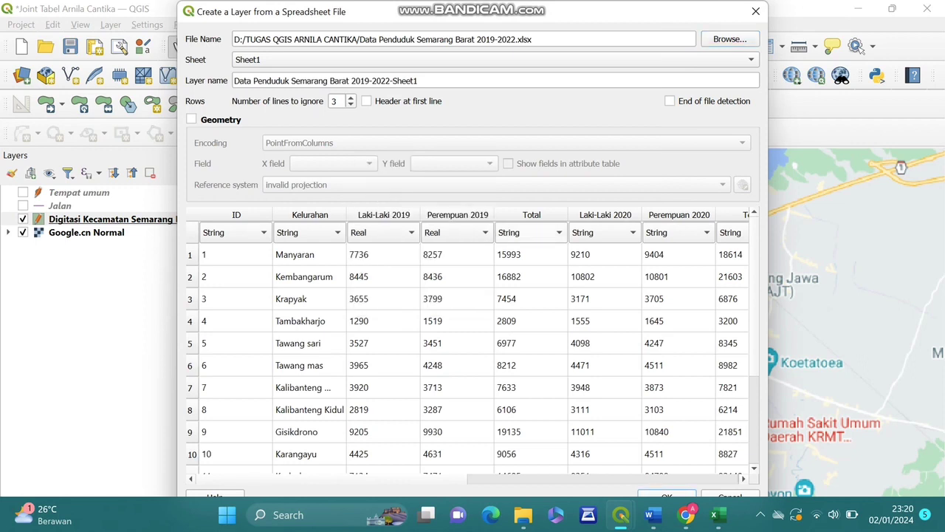
key("alt+Down")
key("Up")
key("Up")
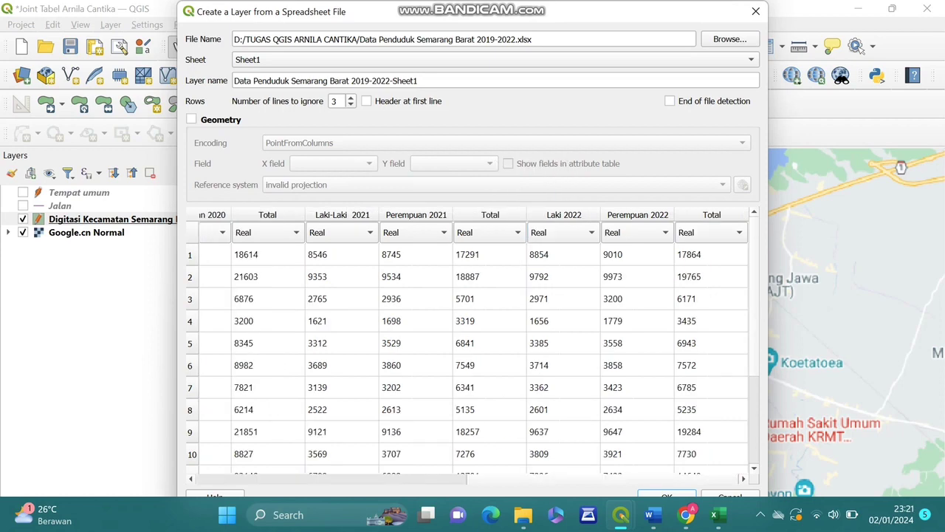
key("Return")
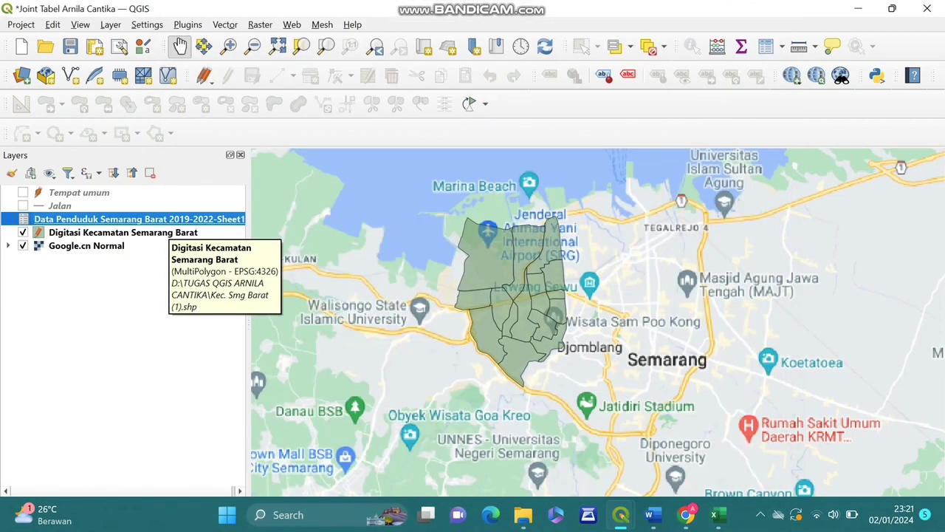
Look again at the attribute table of the Digitasi Kecamatan Semarang Barat layer and return to the map
right_click(177, 220)
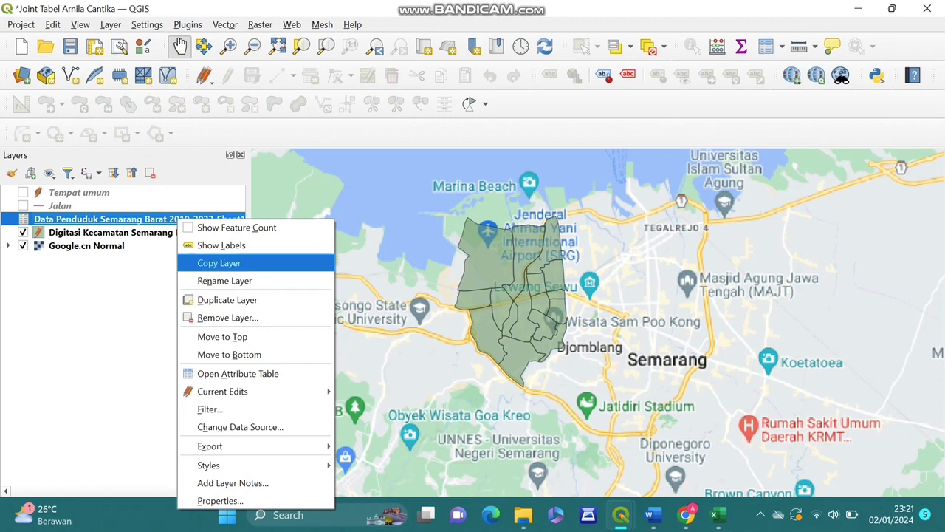
left_click(218, 263)
left_click(123, 232)
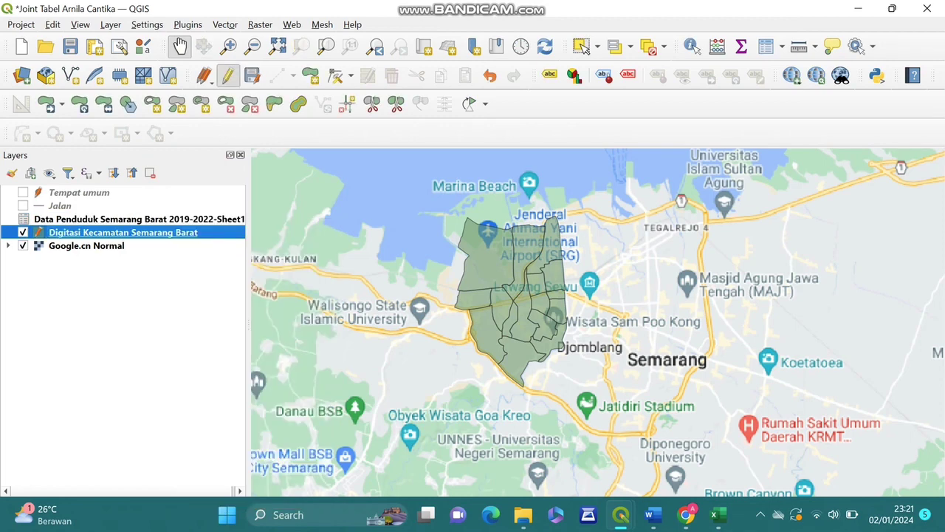
right_click(138, 232)
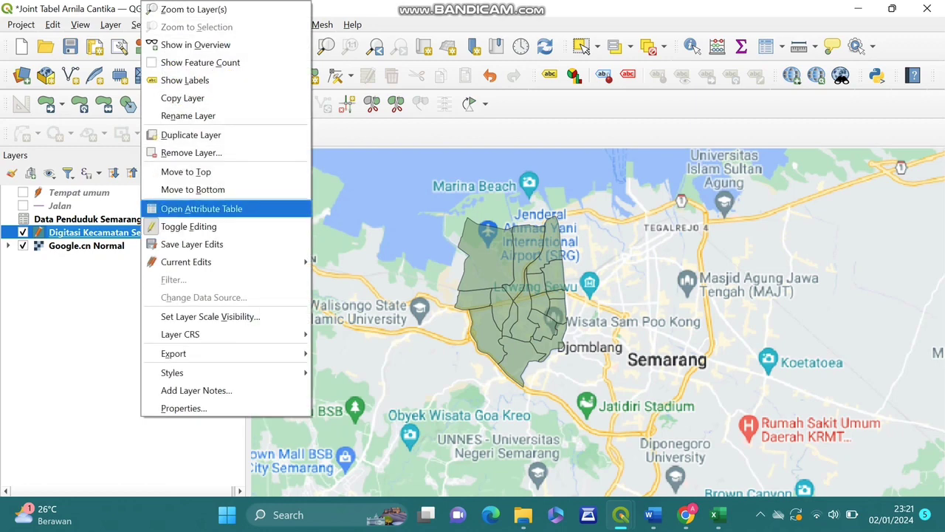
left_click(200, 206)
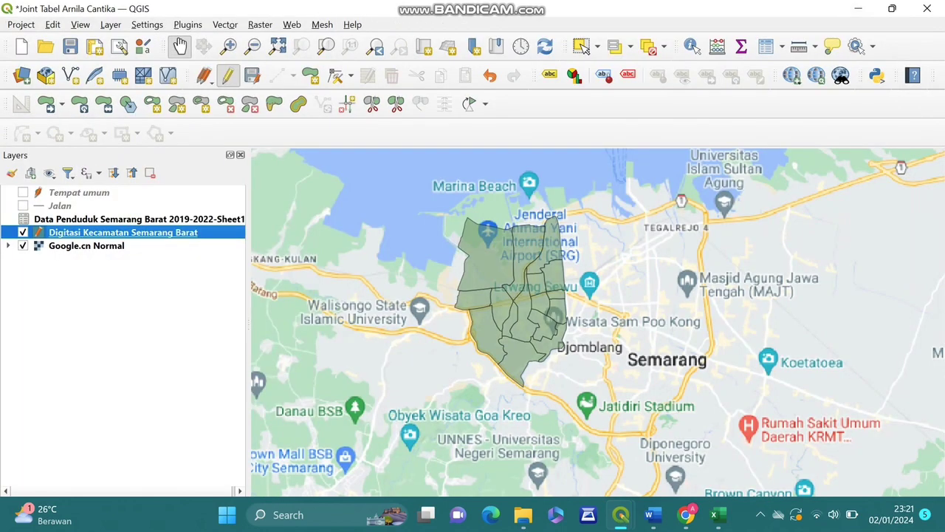
Start a new join in the Digitasi Kecamatan Semarang Barat layer's properties with Data Penduduk Semarang Barat 2019-2022-Sheet1 as the join layer
right_click(170, 232)
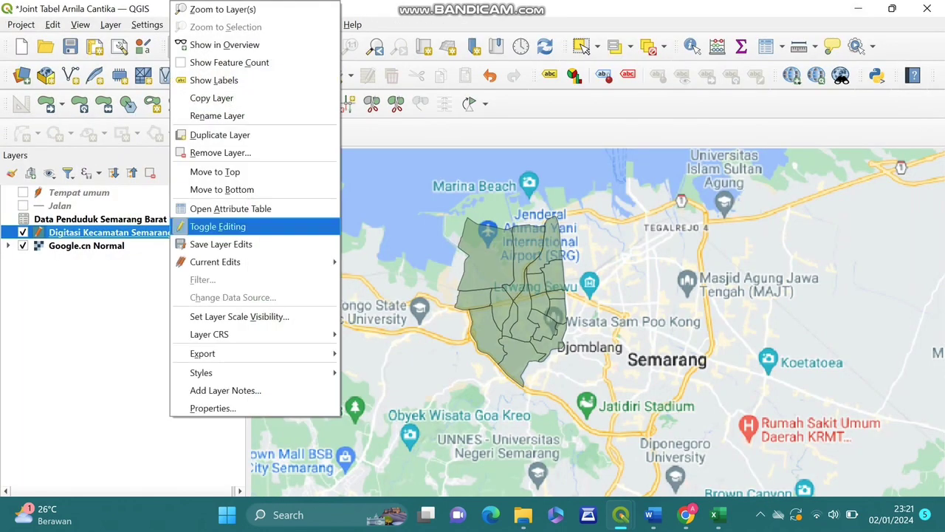
left_click(212, 407)
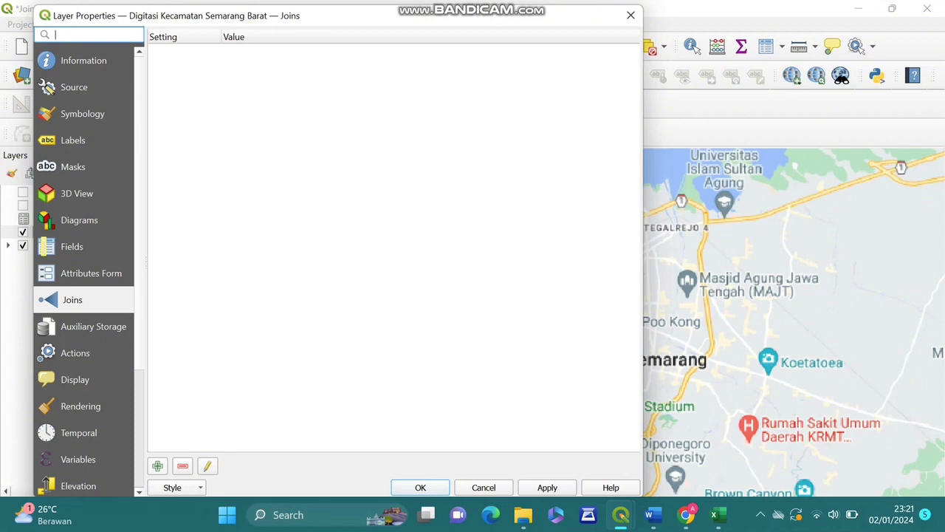
left_click(157, 466)
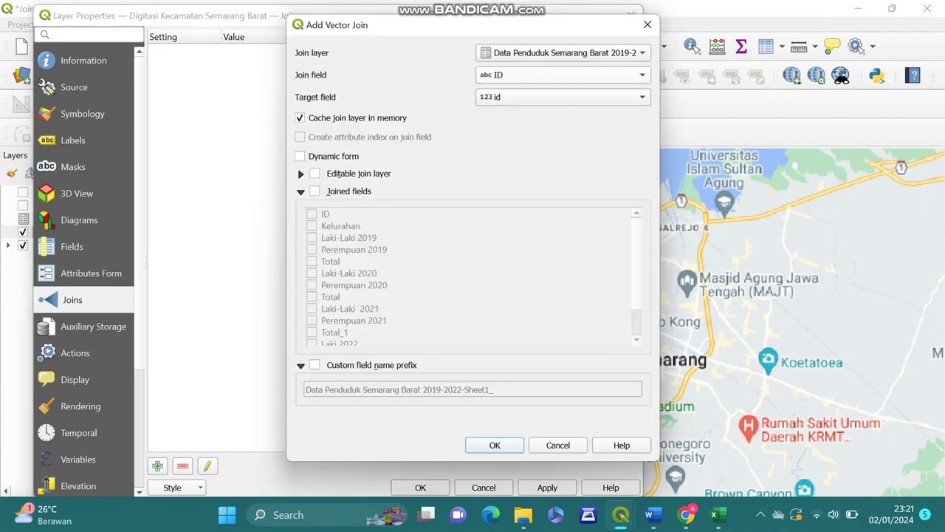
left_click(563, 52)
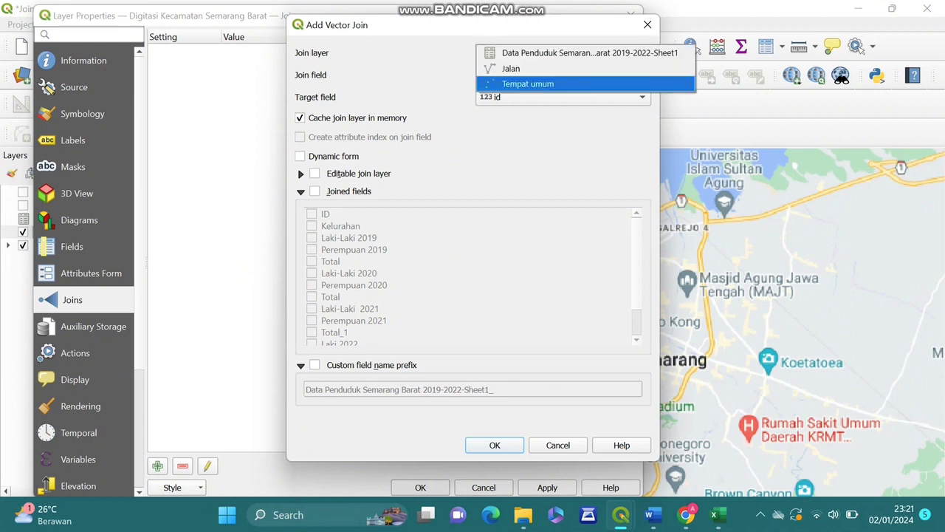
left_click(692, 51)
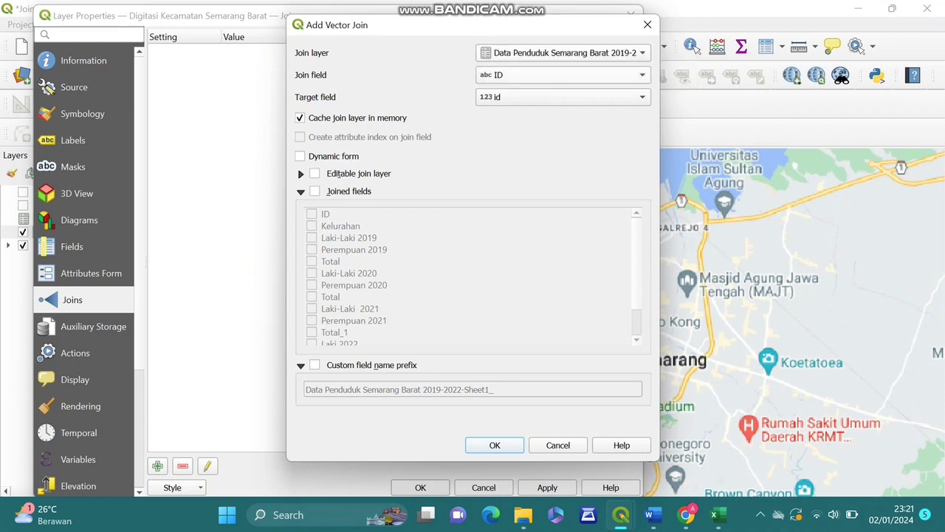
Set both the join field and the target field of the vector join to Kelurahan
left_click(562, 74)
left_click(520, 90)
left_click(562, 97)
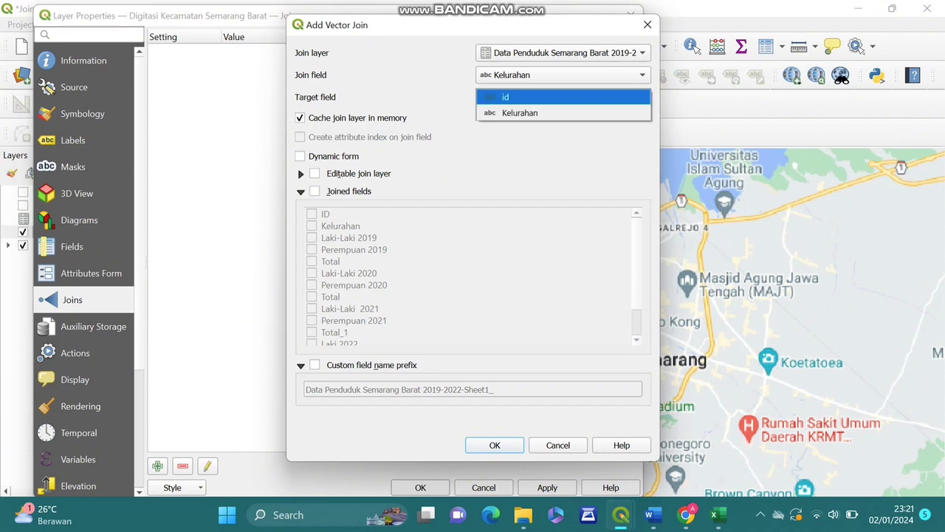
key("Down")
key("Return")
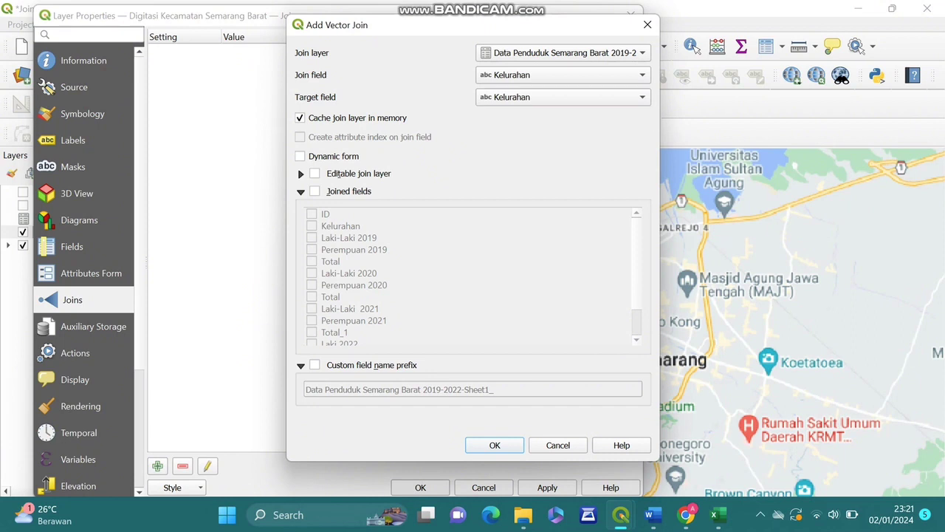
Limit the joined fields to the male and female columns for 2019 to 2022, set the prefix to Jumlah, and apply the join
left_click(314, 190)
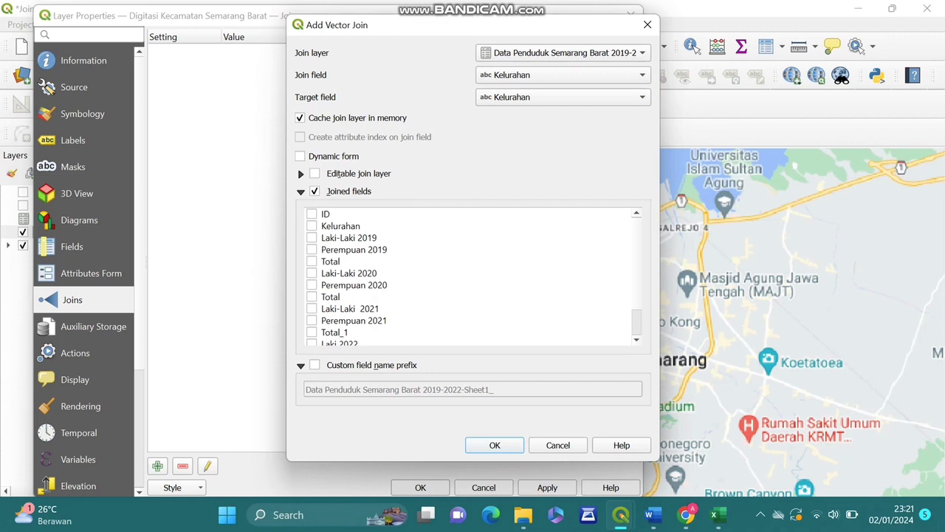
left_click(348, 237)
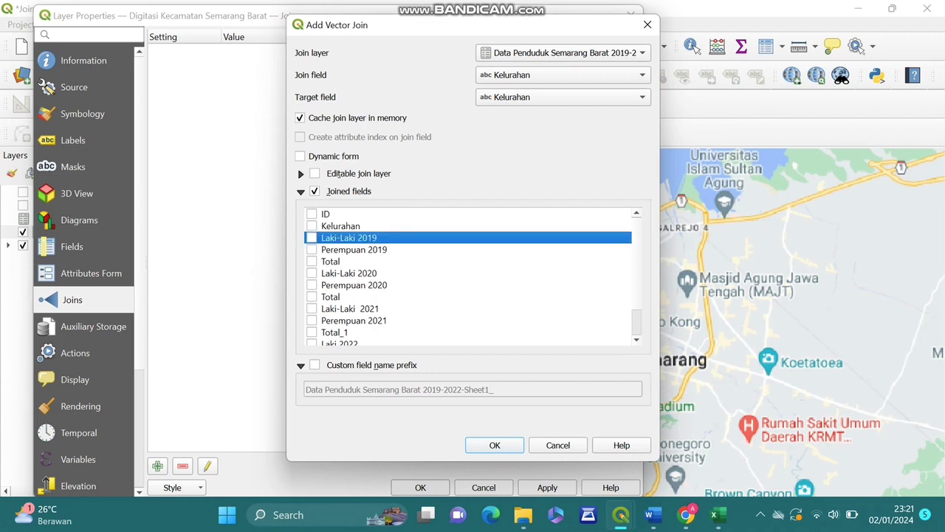
key("space")
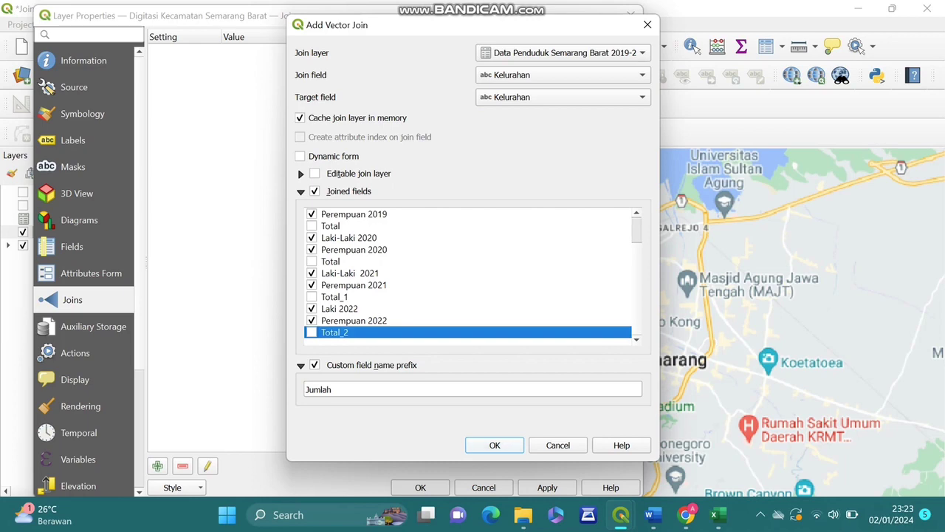
left_click(495, 445)
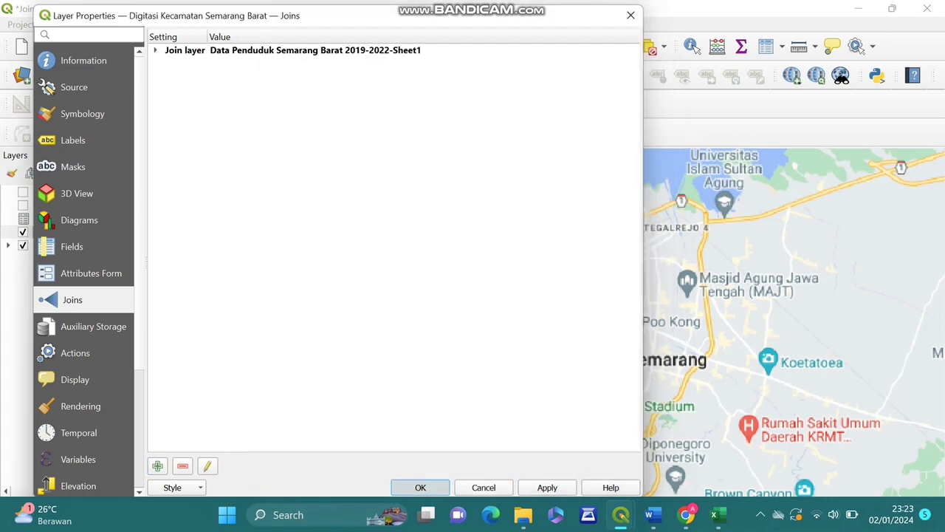
left_click(420, 488)
Check the joined data in the Digitasi Kecamatan Semarang Barat attribute table, widening the Laki-Laki 2019 and Perempuan 2019 columns
mouse_move(621, 514)
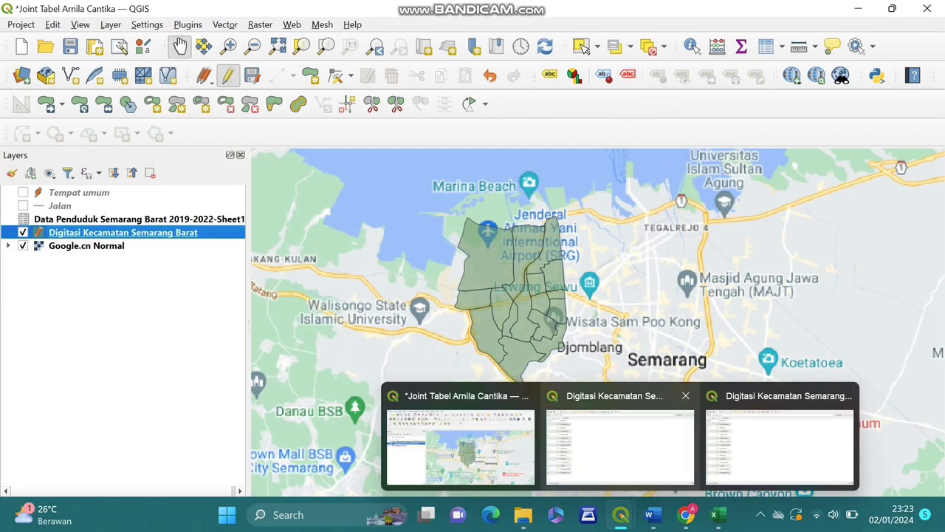
left_click(620, 443)
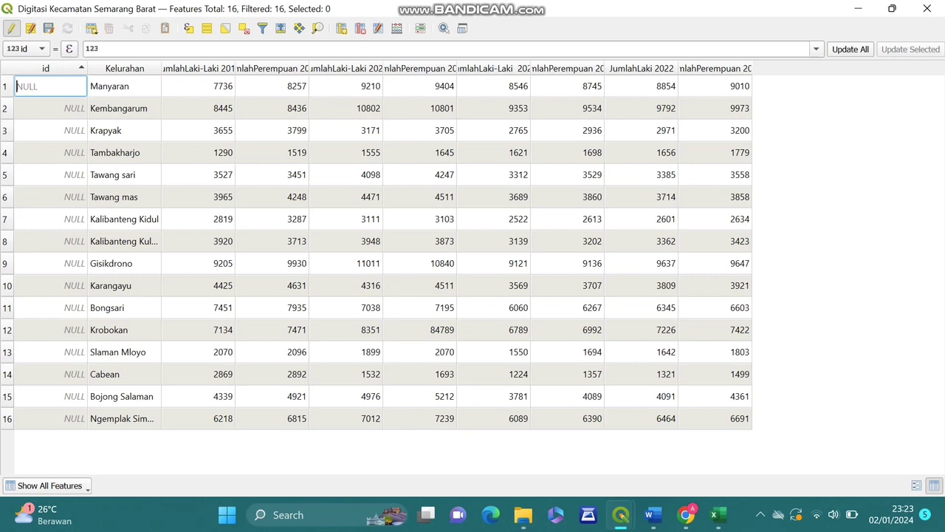
left_click_drag(235, 68, 259, 68)
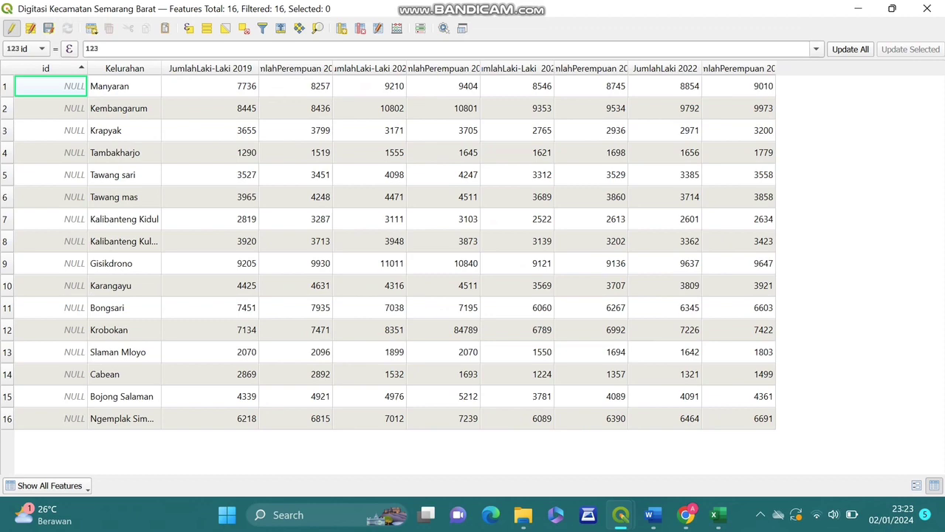
left_click_drag(333, 68, 370, 68)
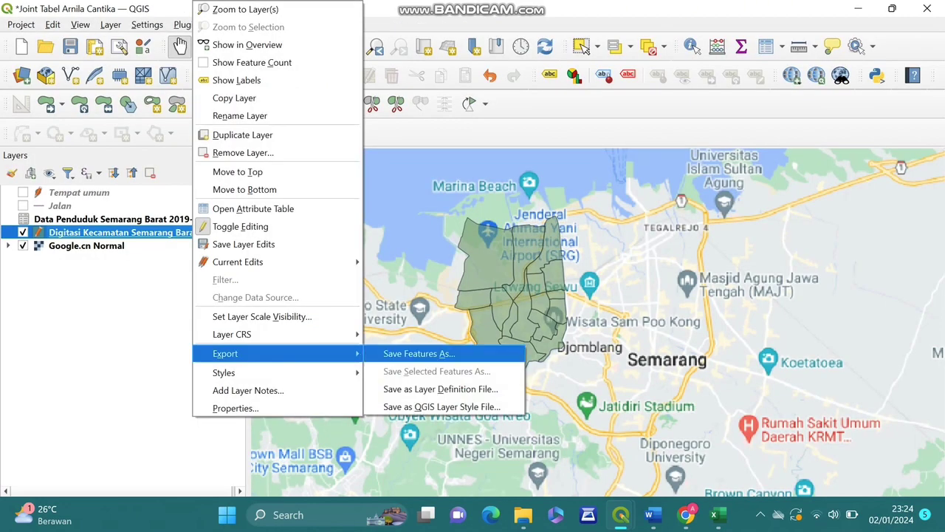
Export the joined layer as a GeoPackage in the TUGAS QGIS folder, named data kecamatan semarang barat plus the author's first name
left_click(418, 353)
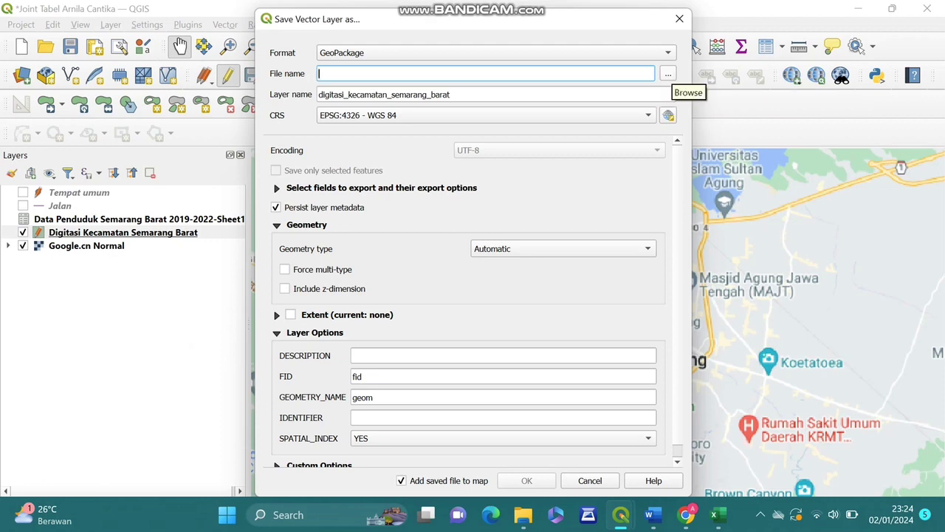
left_click(668, 73)
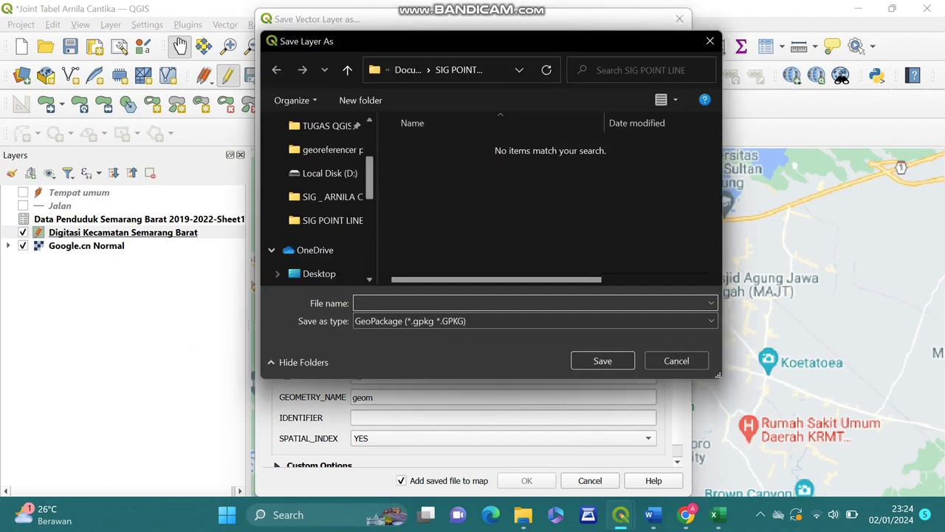
type("dat")
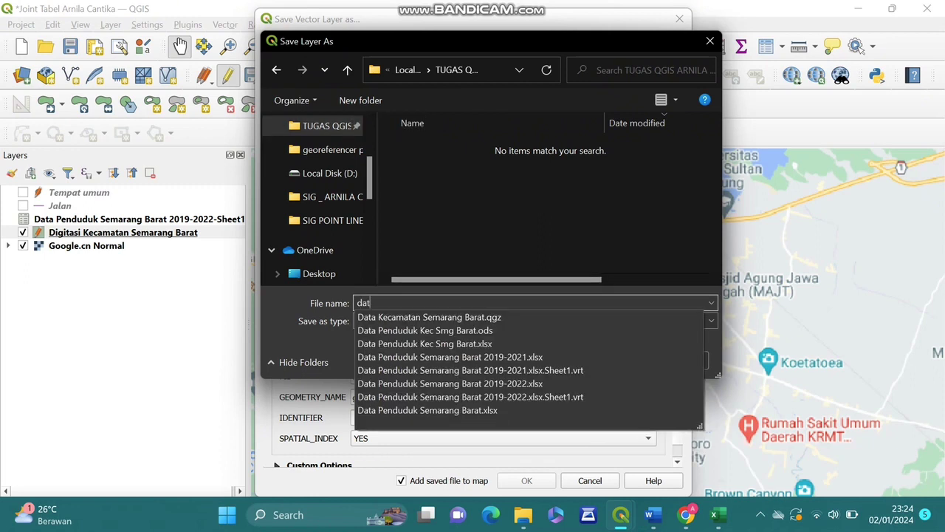
type("a kecamatan sem")
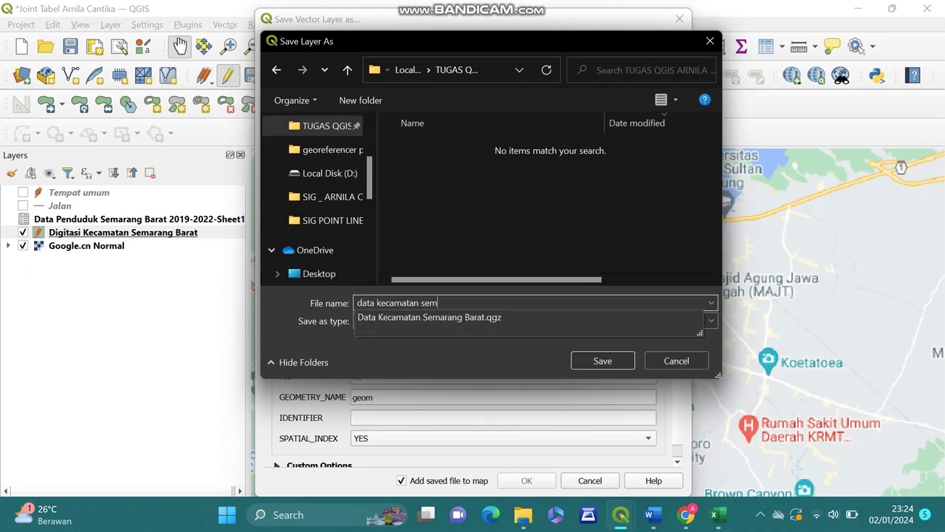
type("arang barat")
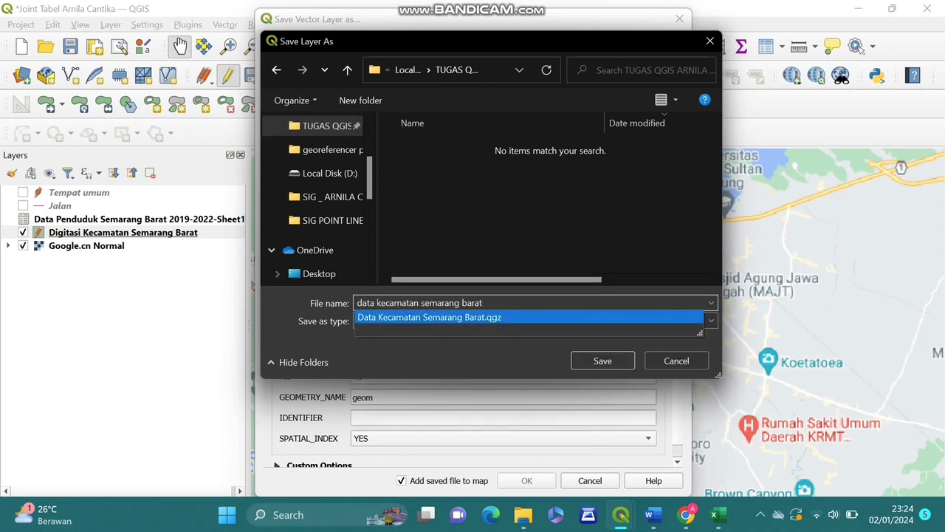
type(" arnila")
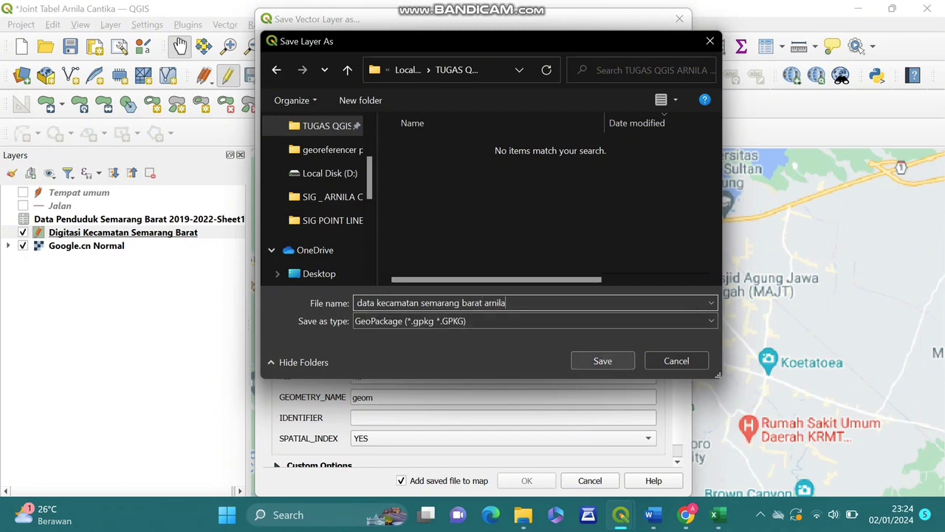
key("Return")
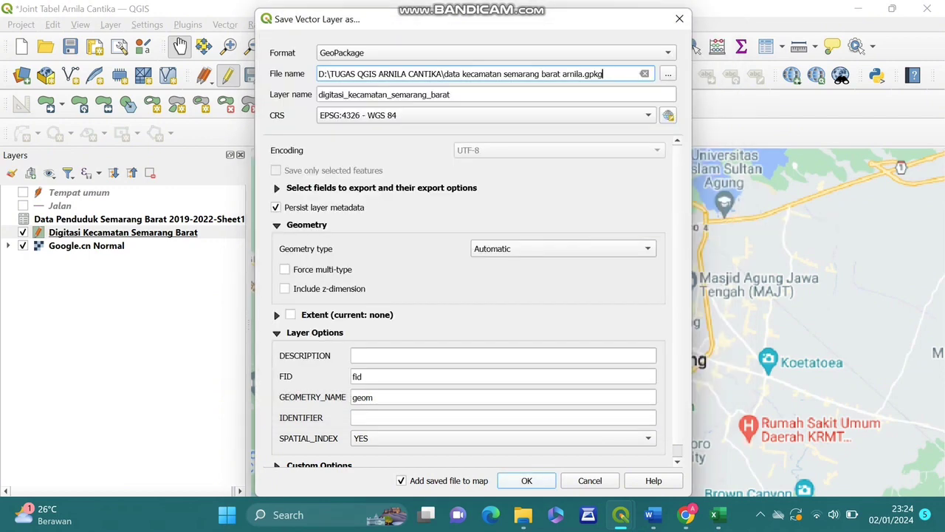
key("Return")
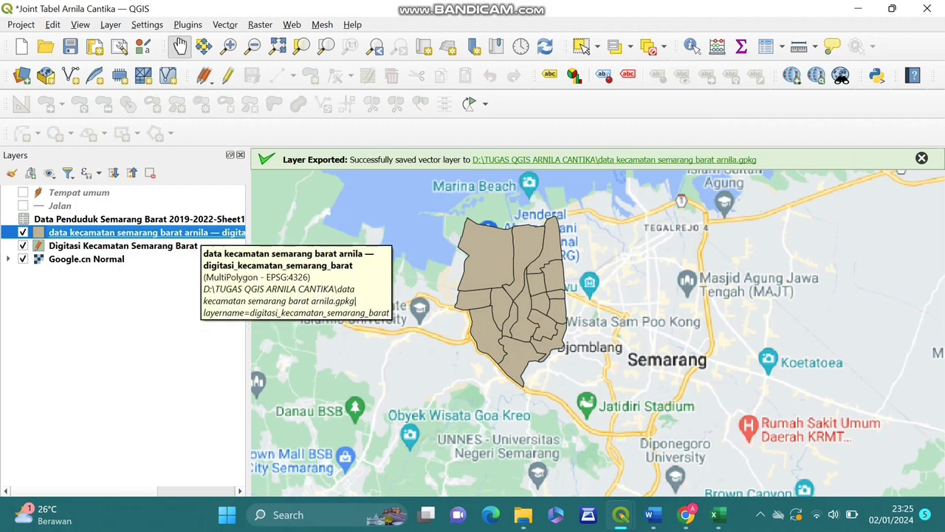
Review the joined population columns in the Digitasi Kecamatan Semarang Barat attribute table, and return to the main map
mouse_move(621, 515)
left_click(672, 447)
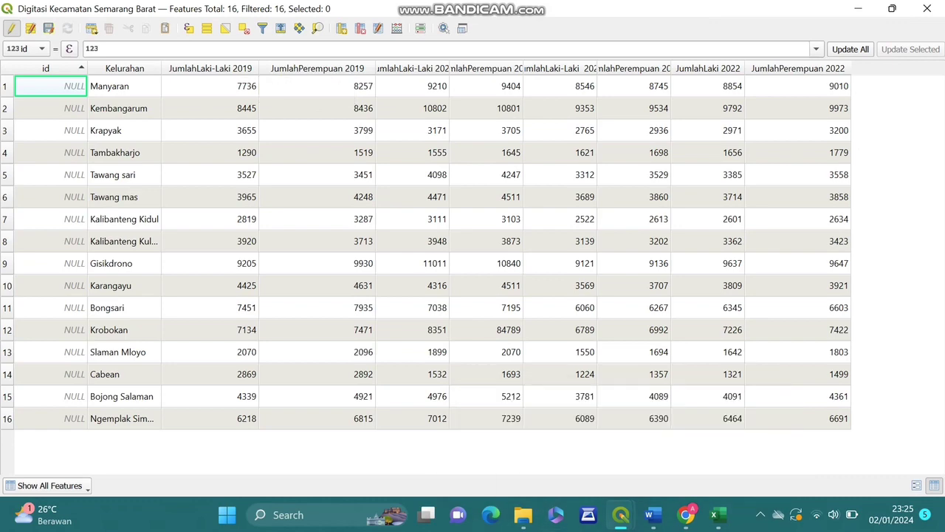
mouse_move(621, 515)
left_click(559, 453)
Select all features in the exported layer's attribute table and dock the table in the main window
right_click(195, 222)
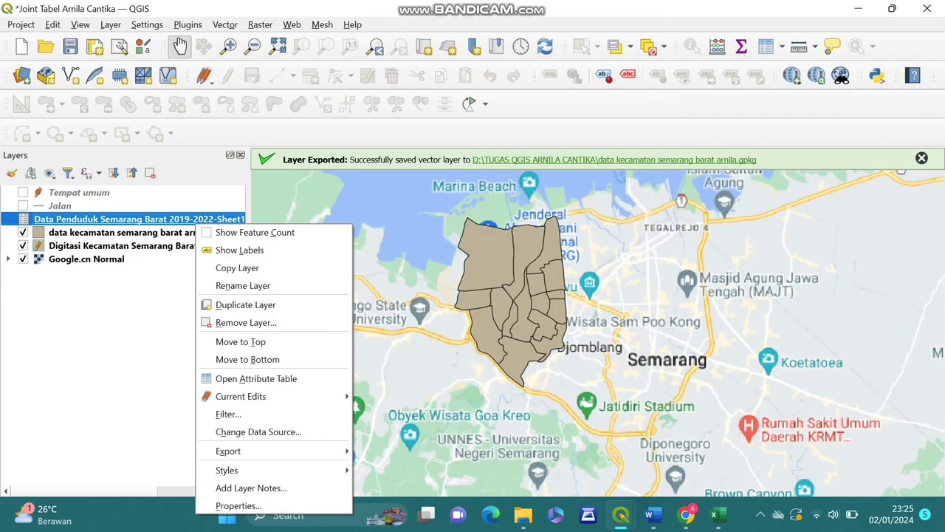
right_click(166, 232)
left_click(214, 208)
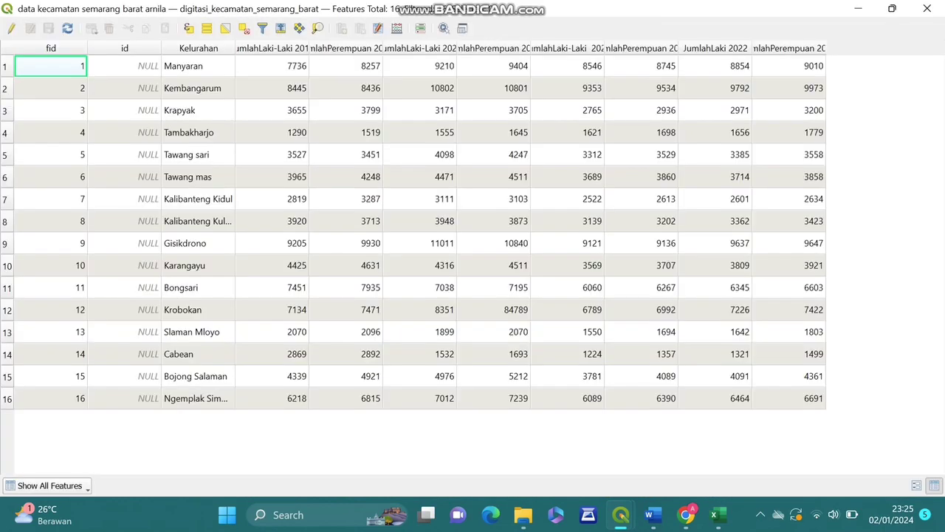
left_click(207, 28)
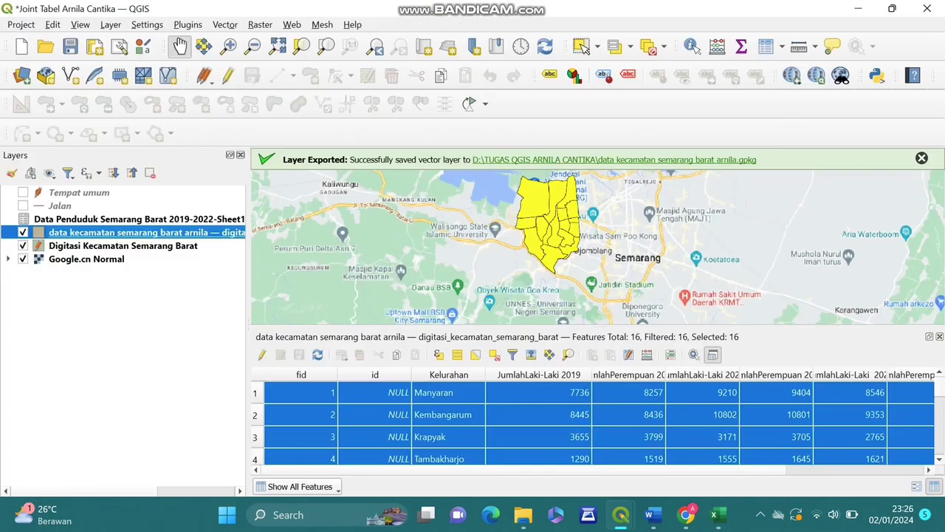
left_click(462, 28)
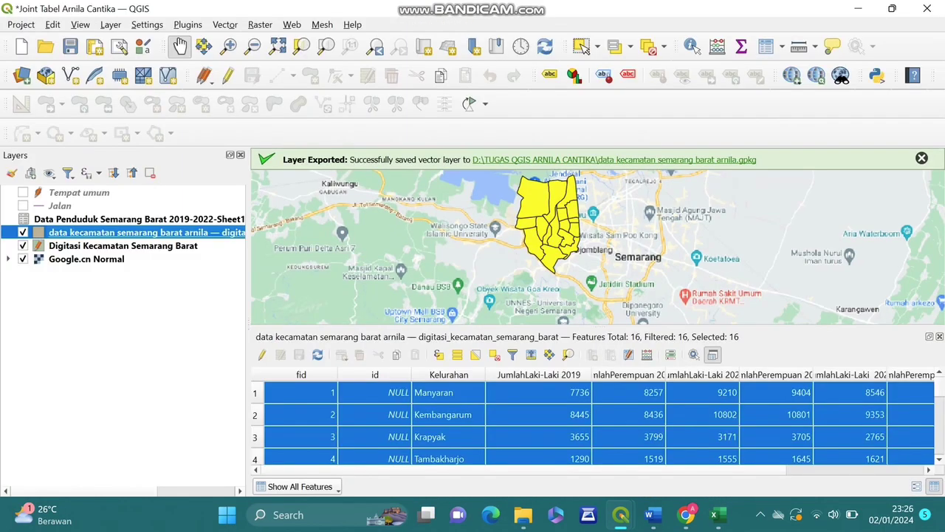
Hide the Google.cn Normal basemap behind the selected kelurahan polygons
scroll(633, 209, "up", 1)
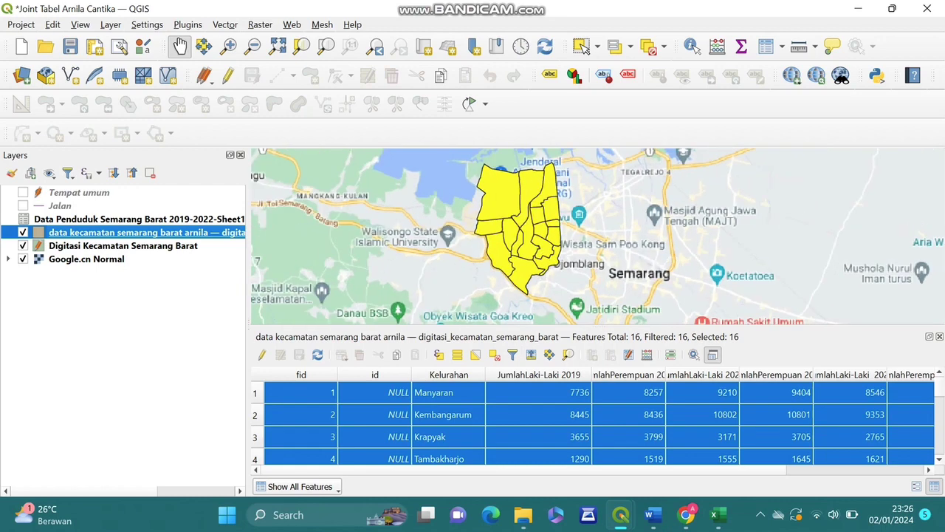
left_click(23, 259)
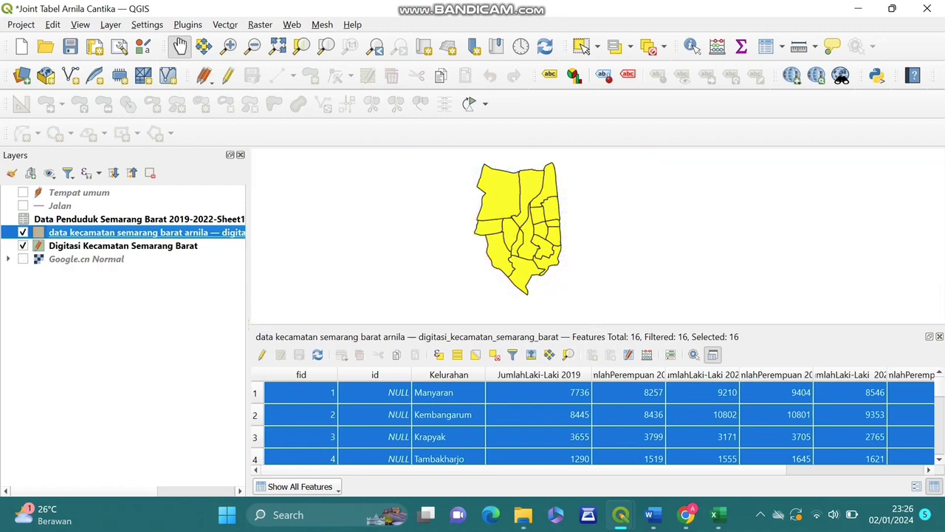
scroll(428, 226, "up", 1)
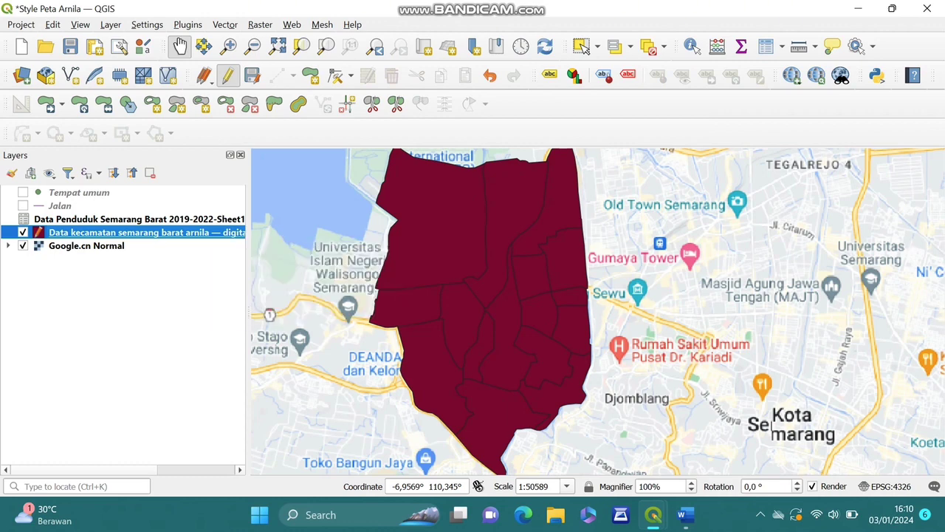
Keep the exported kecamatan layer on Single Symbol and change its fill to dark maroon #610124
right_click(211, 232)
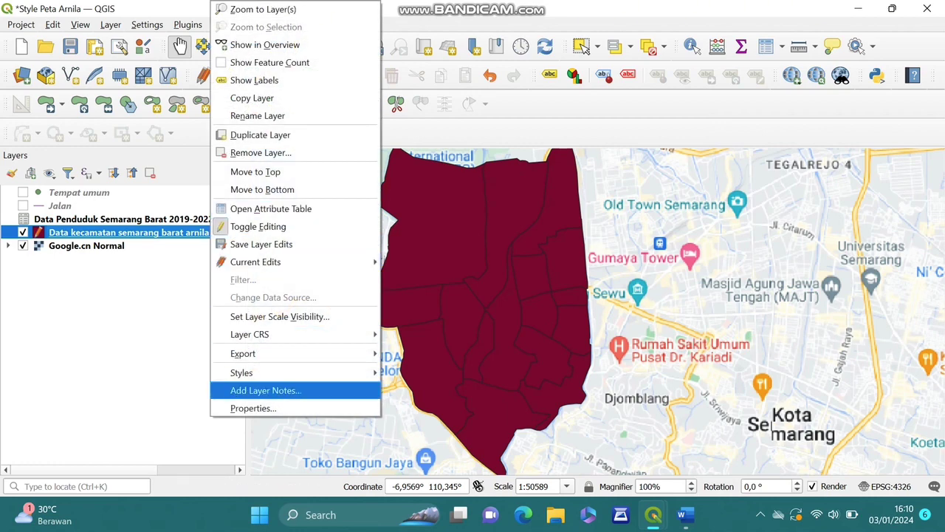
left_click(253, 408)
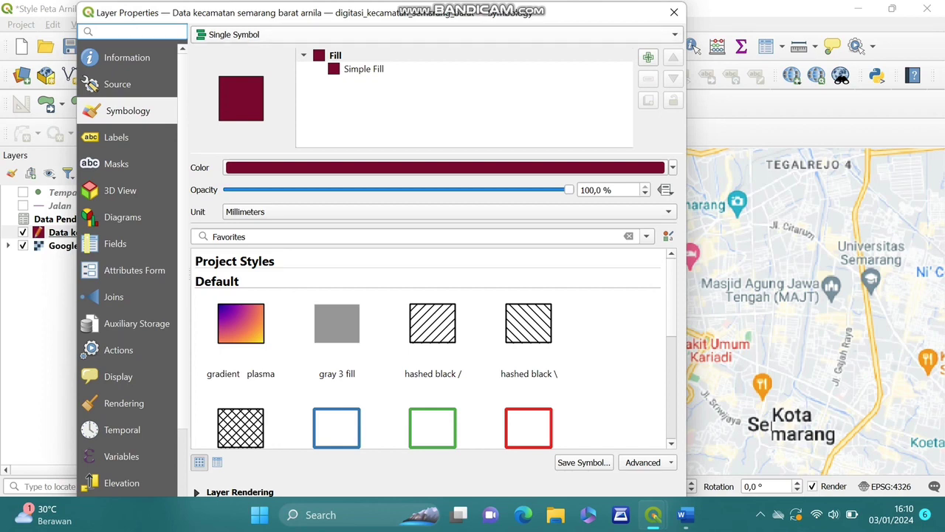
left_click(436, 34)
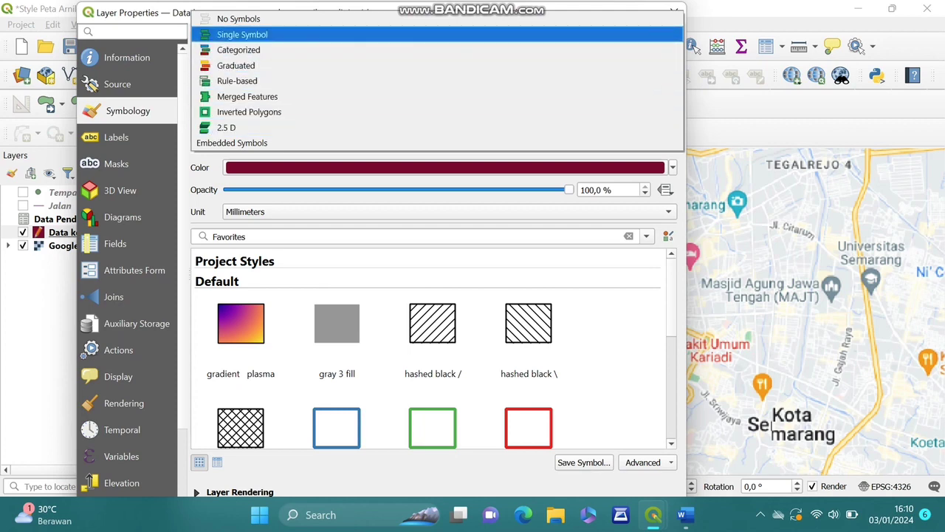
key("Return")
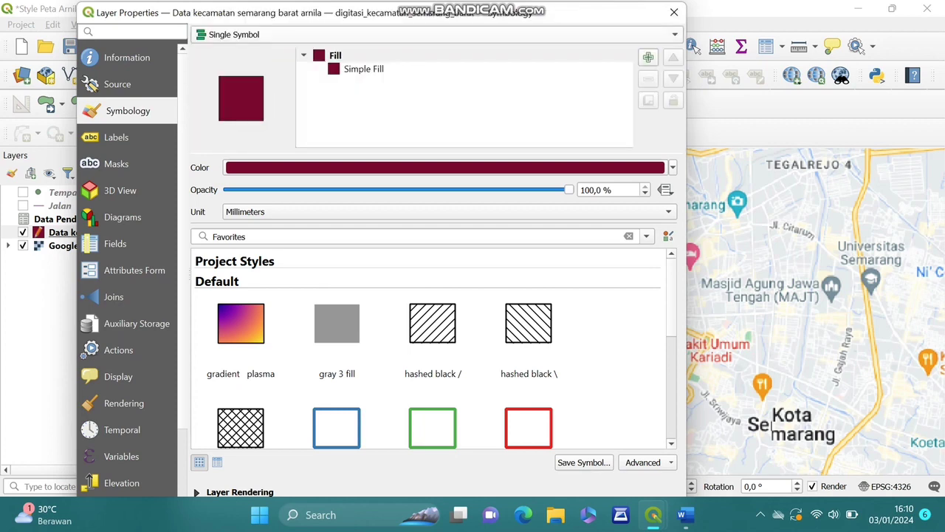
left_click(445, 167)
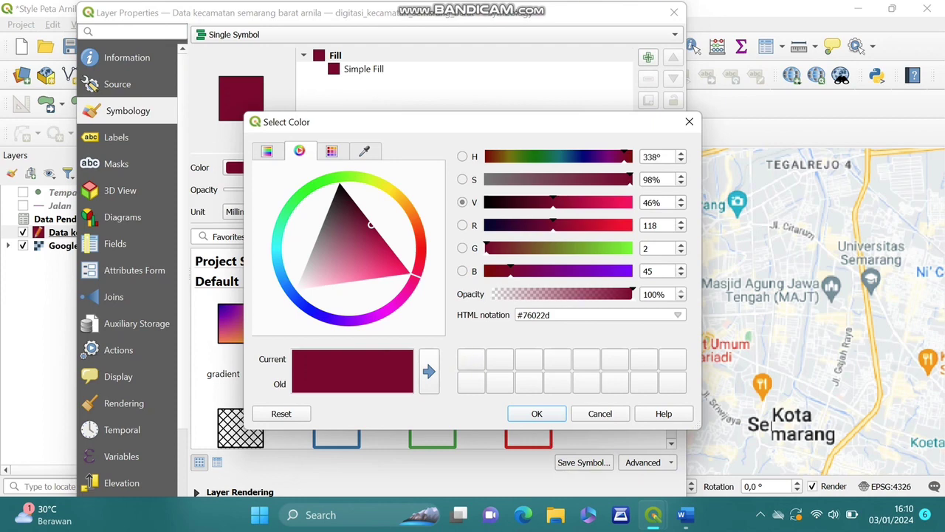
left_click_drag(371, 224, 364, 216)
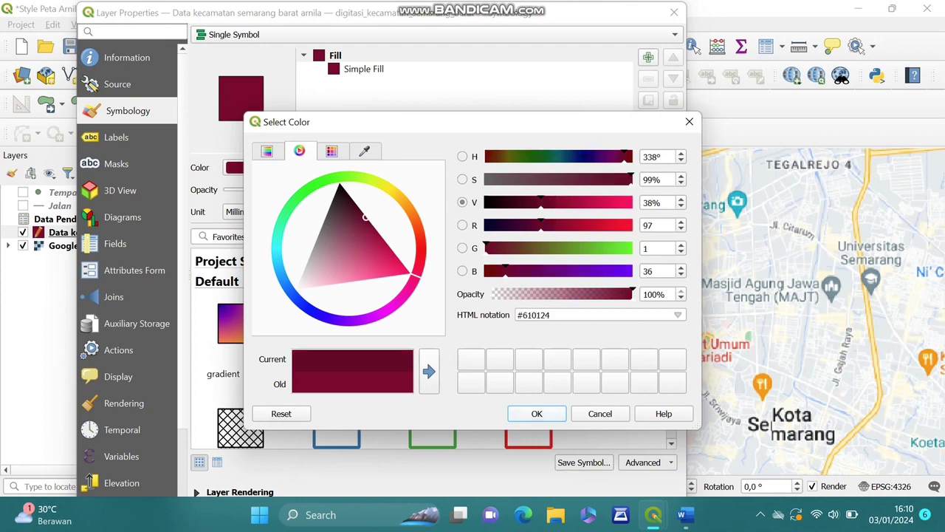
key("Return")
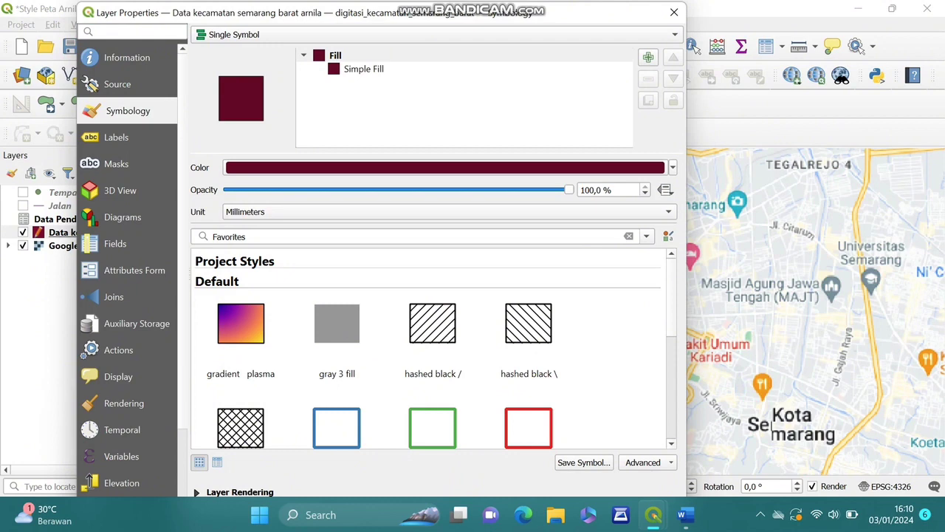
left_click_drag(124, 19, 124, 17)
left_click(590, 488)
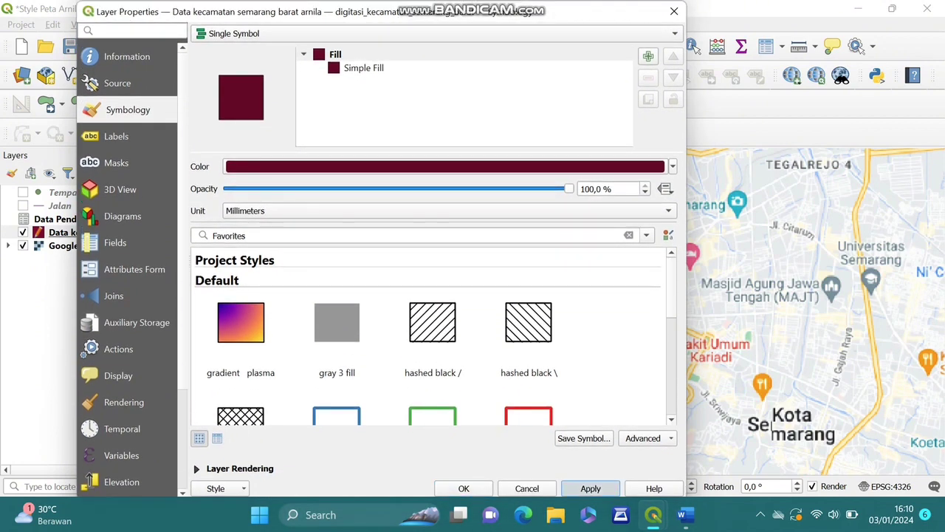
left_click(464, 489)
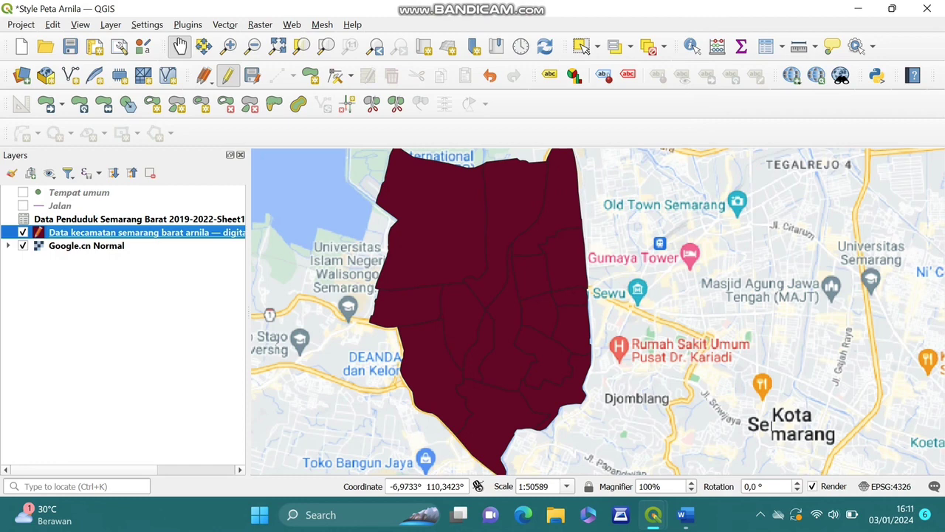
Switch the exported kecamatan layer's symbology to Categorized with Kelurahan as the value field
double_click(147, 232)
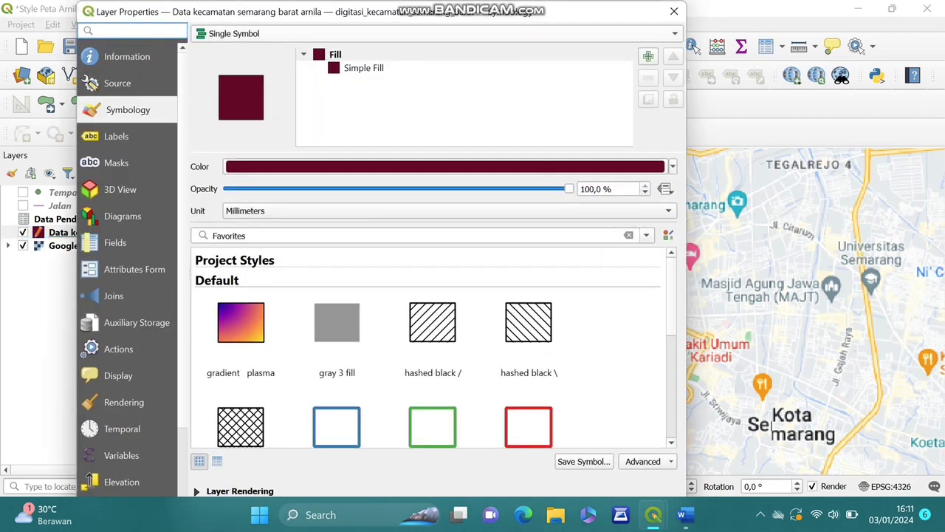
left_click(249, 33)
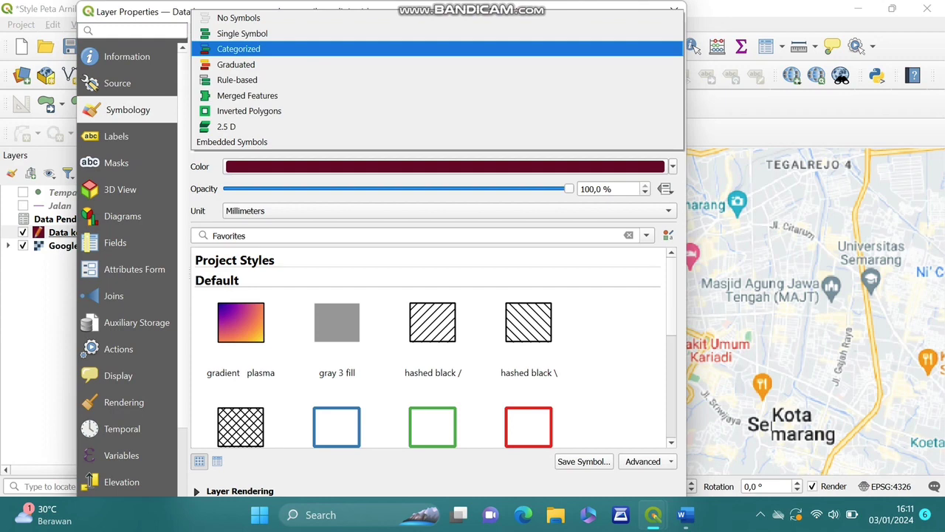
key("Return")
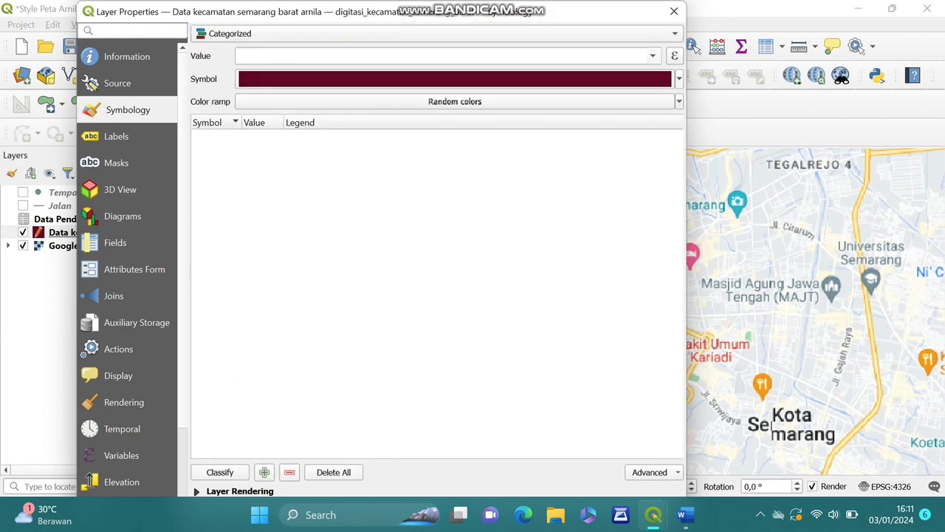
left_click(238, 56)
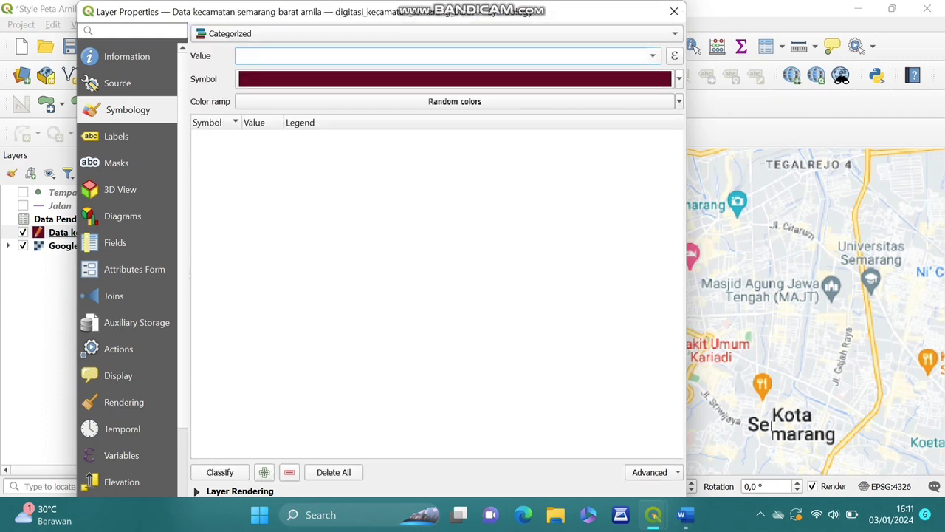
key("alt+Down")
key("Down")
key("Down")
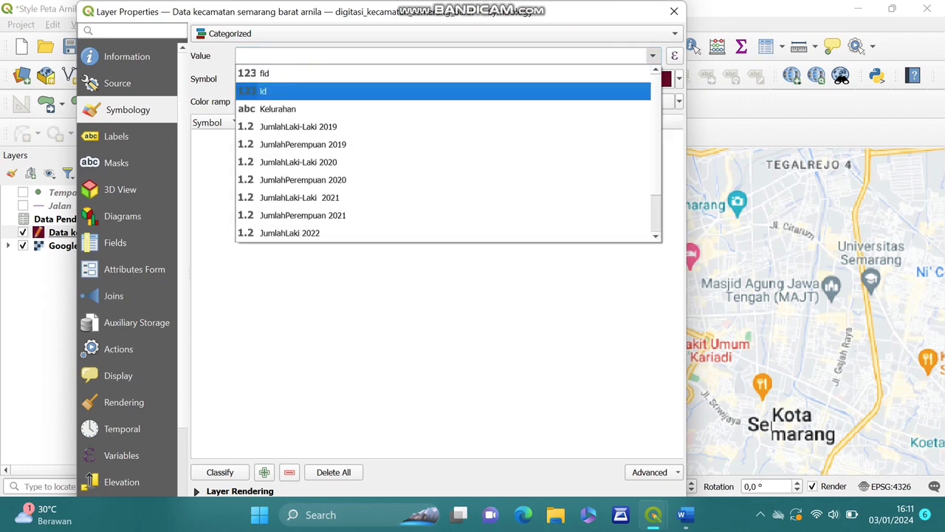
key("Return")
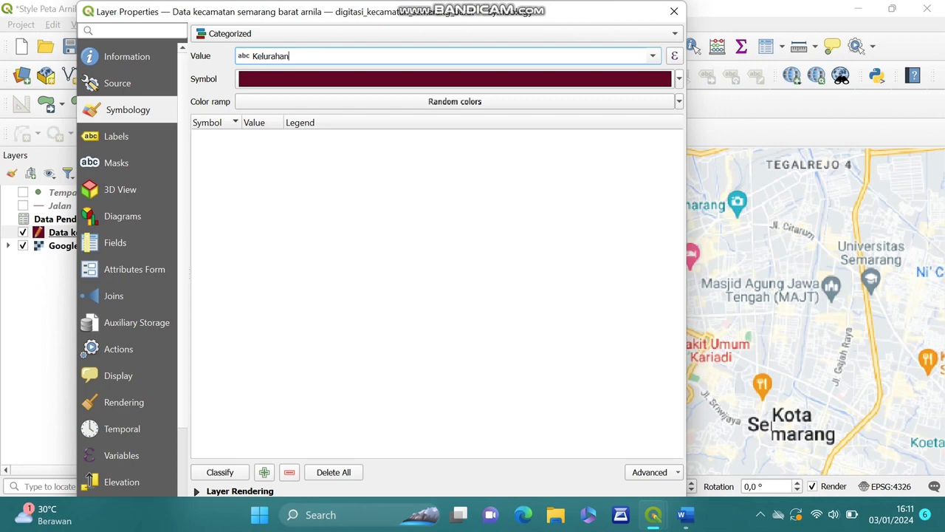
Classify the kecamatan layer's kelurahan categories with the Random colors ramp and apply the categorized style
left_click(220, 472)
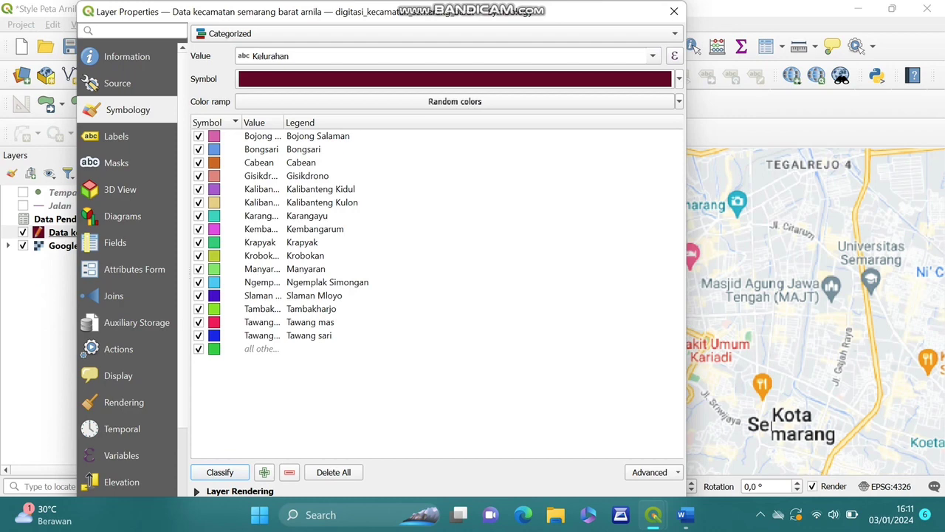
left_click(454, 101)
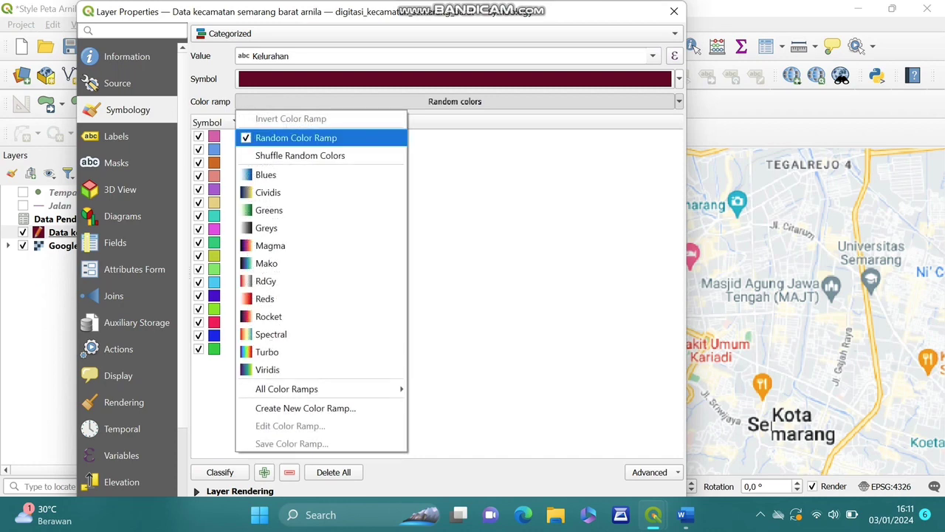
left_click(452, 149)
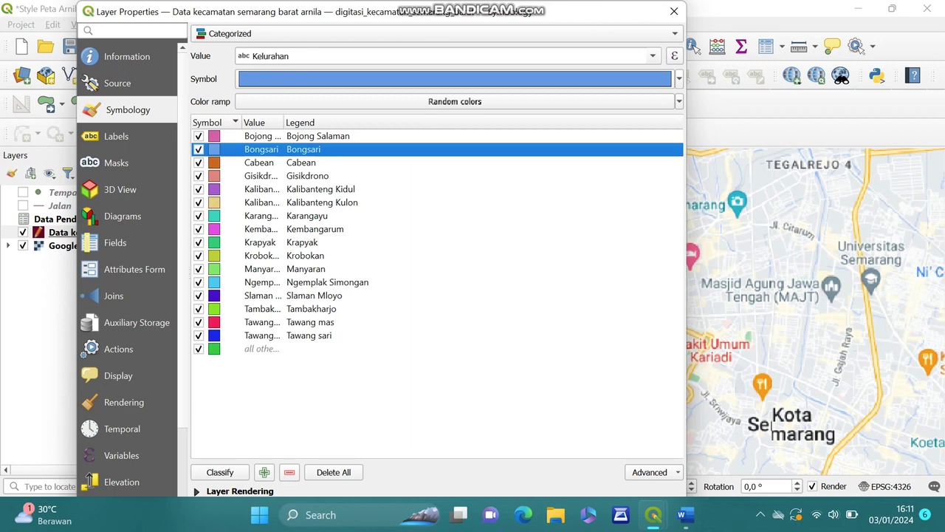
left_click_drag(169, 11, 164, 45)
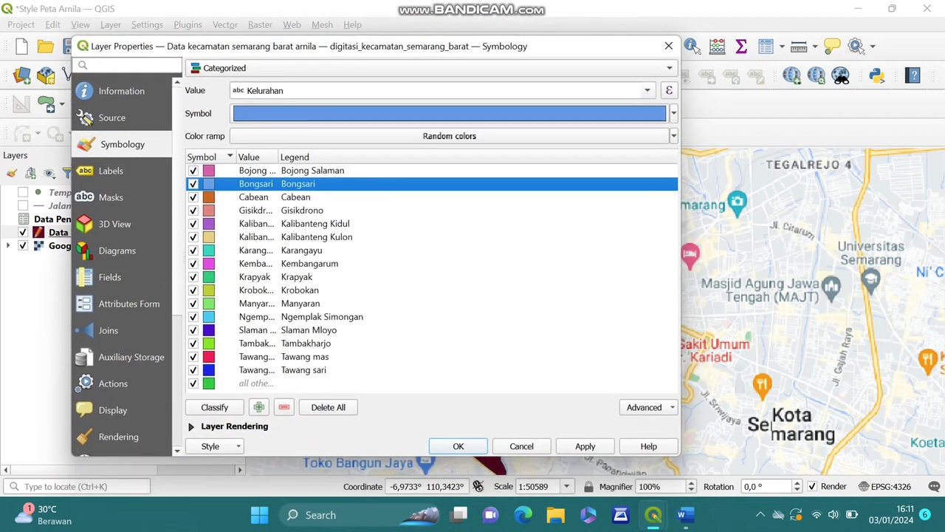
left_click(585, 446)
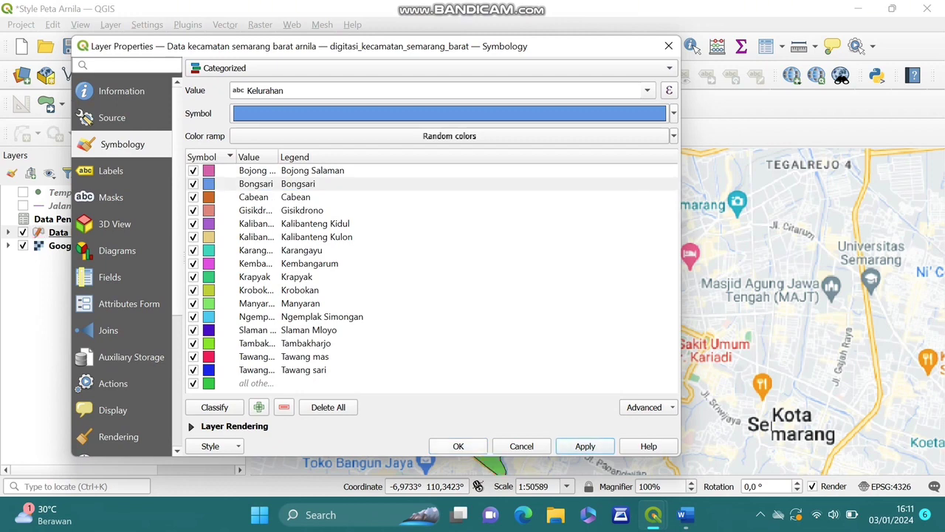
left_click(458, 446)
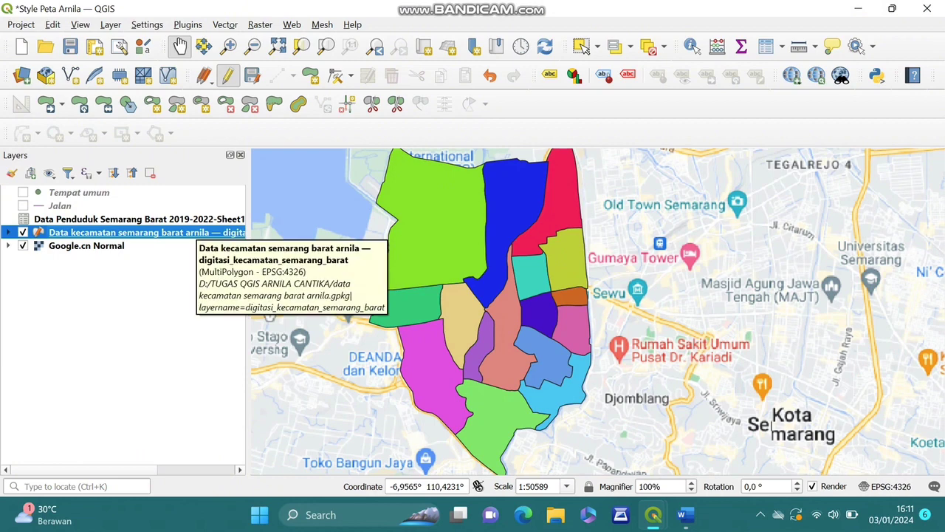
right_click(193, 232)
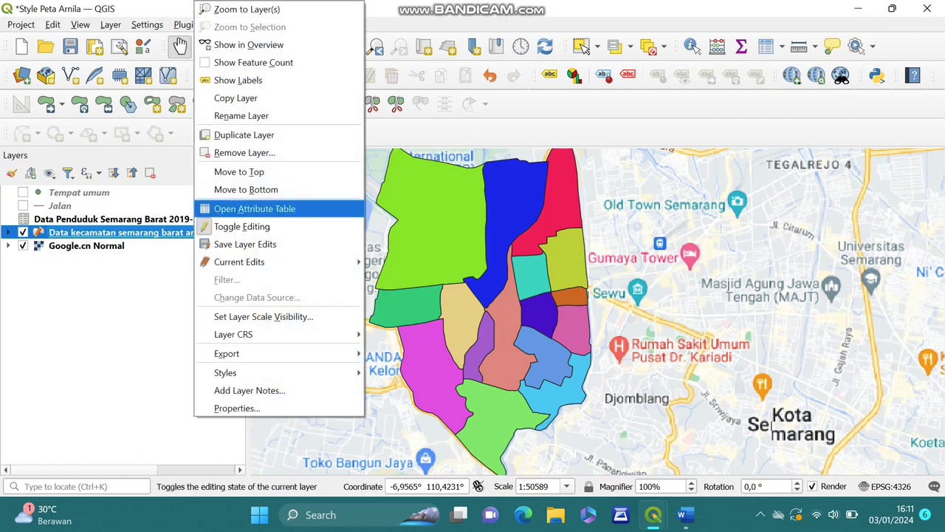
left_click(236, 407)
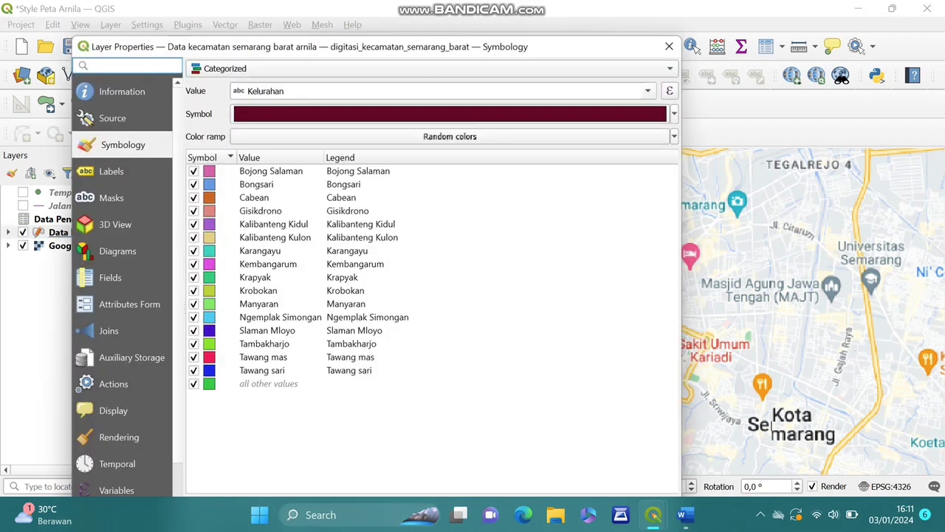
left_click(432, 68)
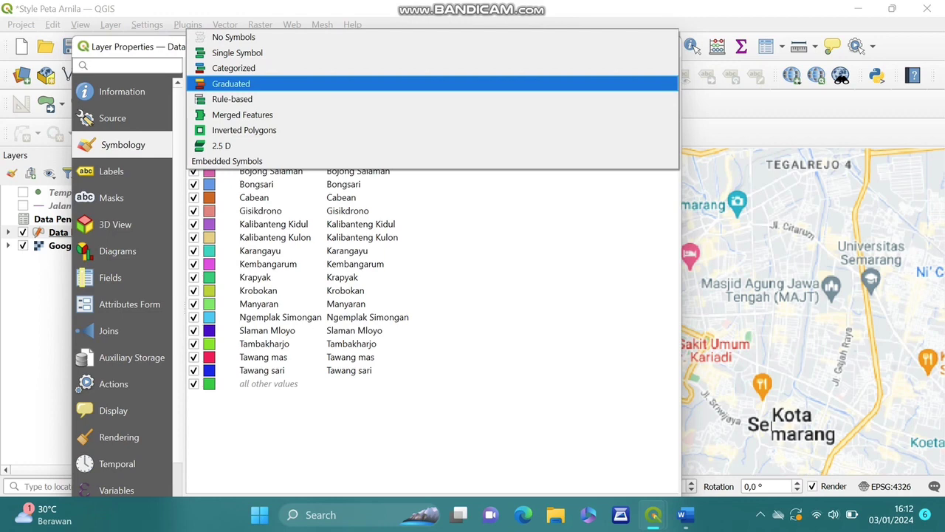
left_click(231, 84)
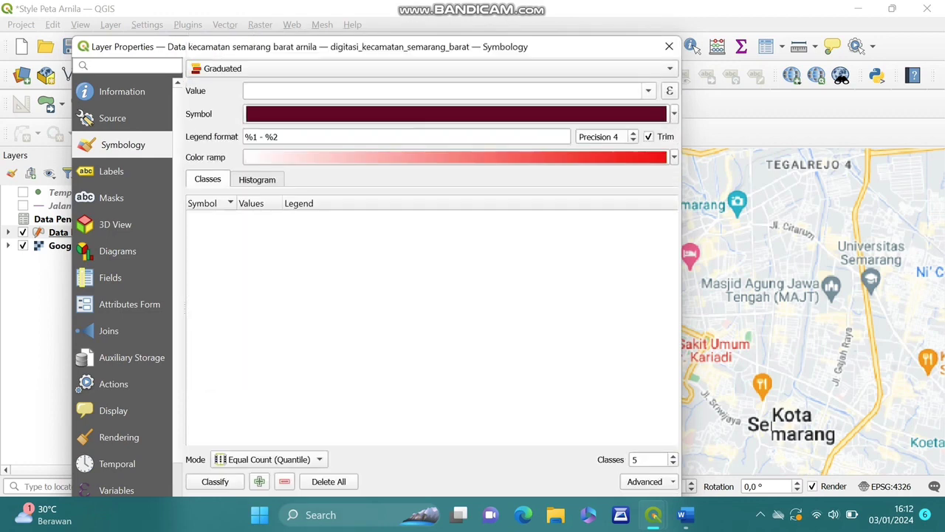
key("Escape")
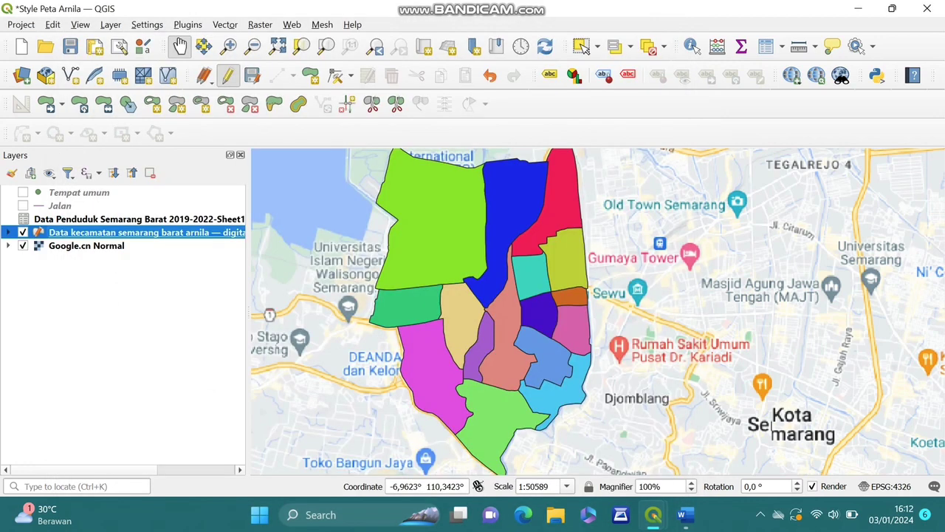
Start a new 32-bit integer field named Jumlah Penduduk 2020 in the kecamatan layer's field calculator
right_click(202, 232)
left_click(251, 208)
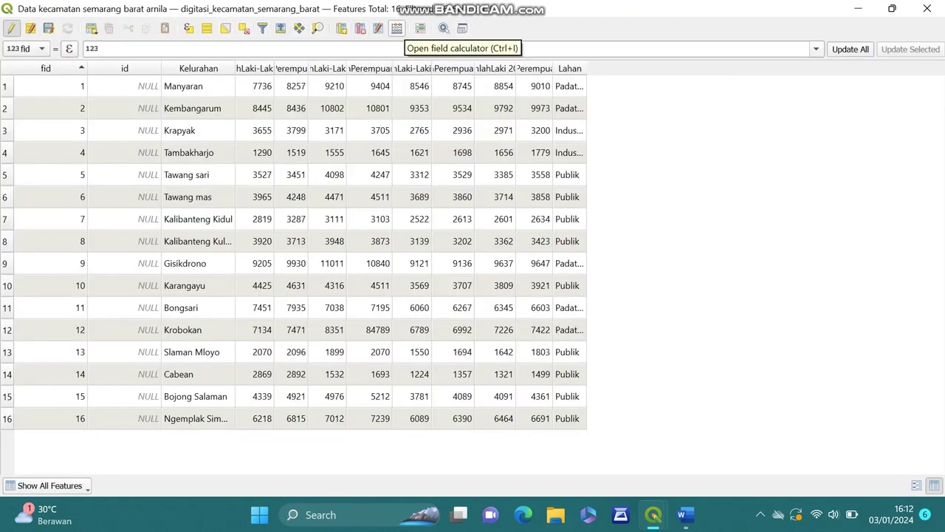
left_click(396, 28)
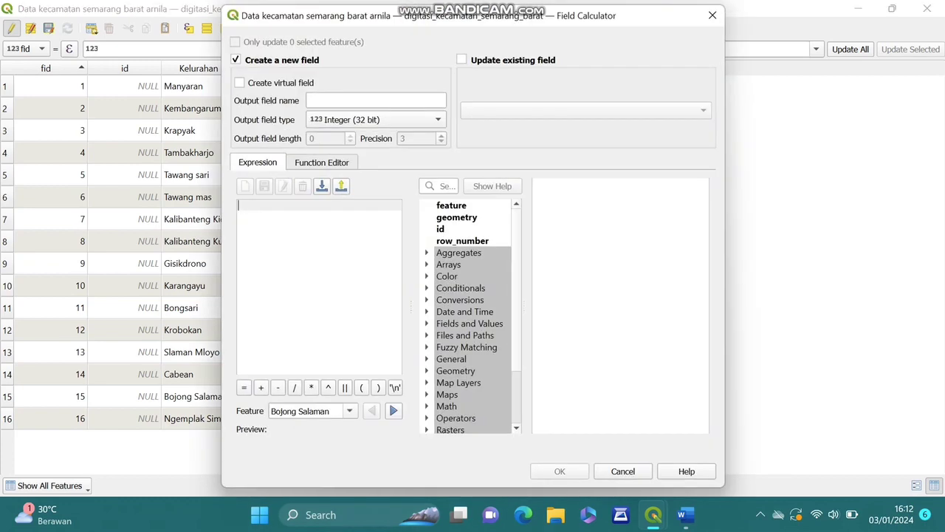
left_click(376, 101)
type("Jum")
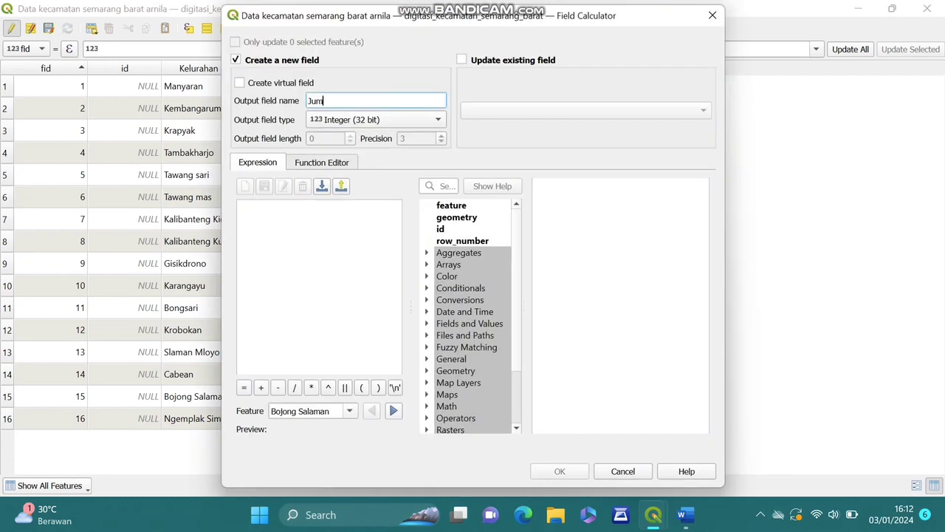
type("lah Pen")
type("duduk 2020")
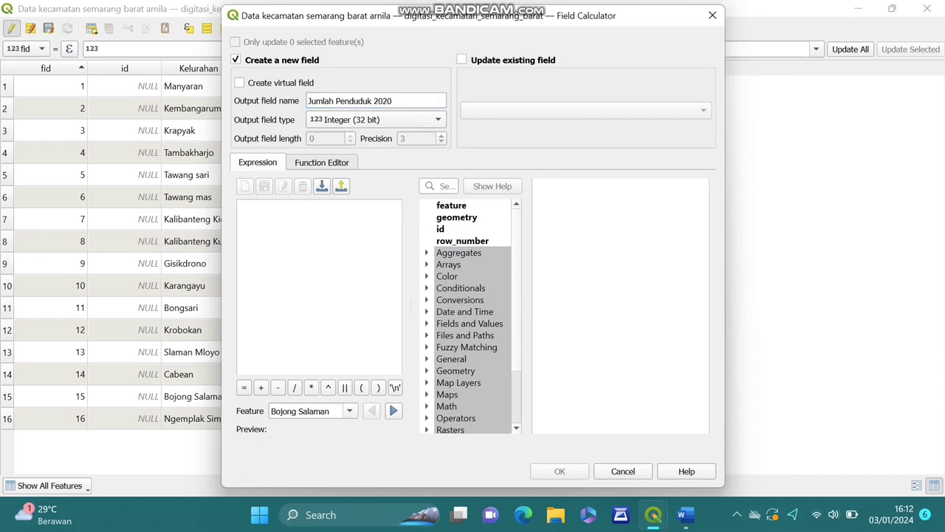
Calculate the new field as "JumlahLaki-Laki 2020" + "JumlahPerempuan 2020" and widen its column to show the full heading
left_click(427, 324)
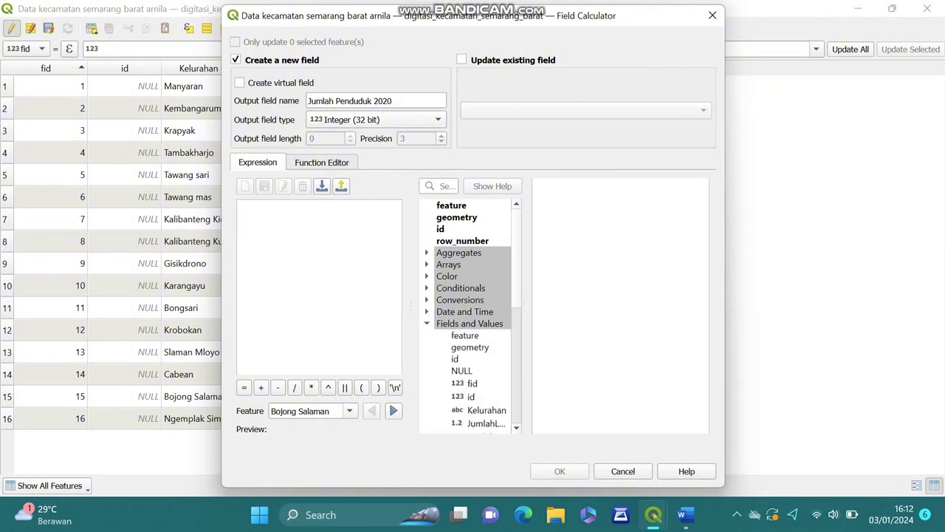
scroll(470, 318, "down", 5)
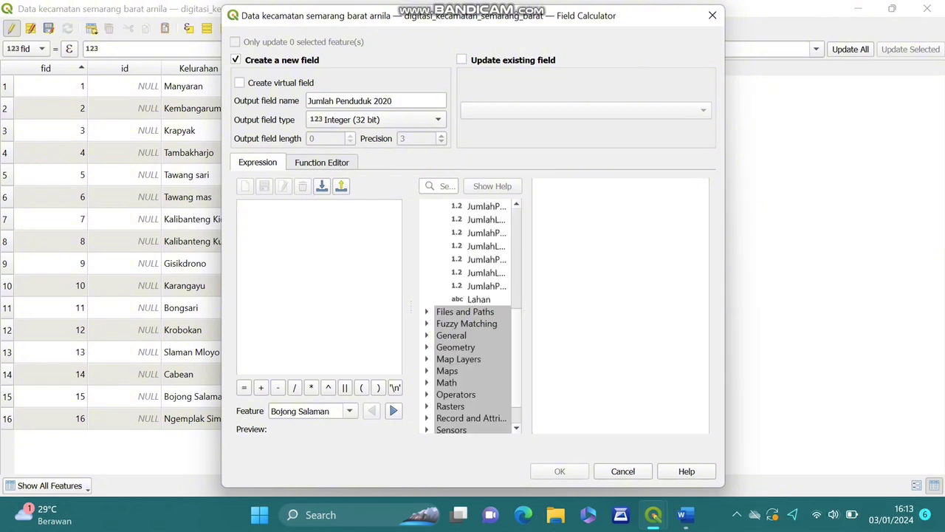
scroll(469, 318, "up", 3)
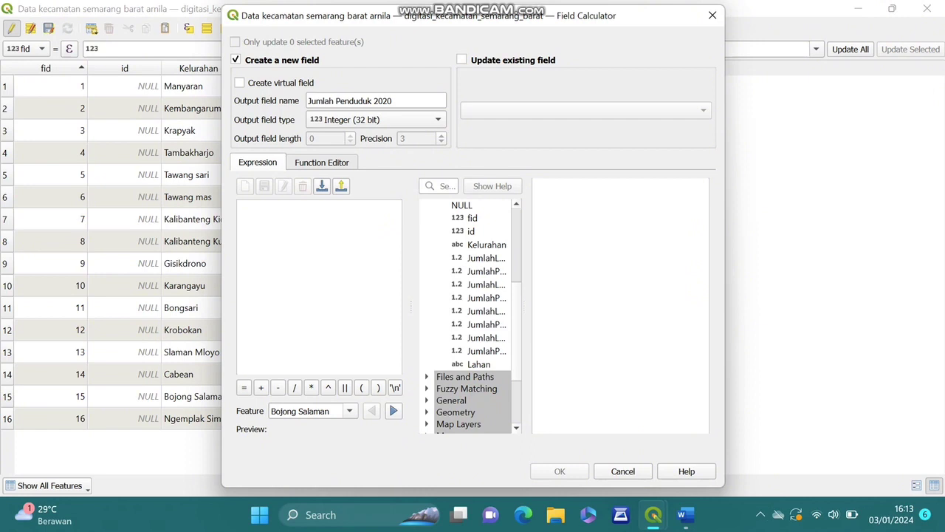
left_click(479, 285)
double_click(480, 285)
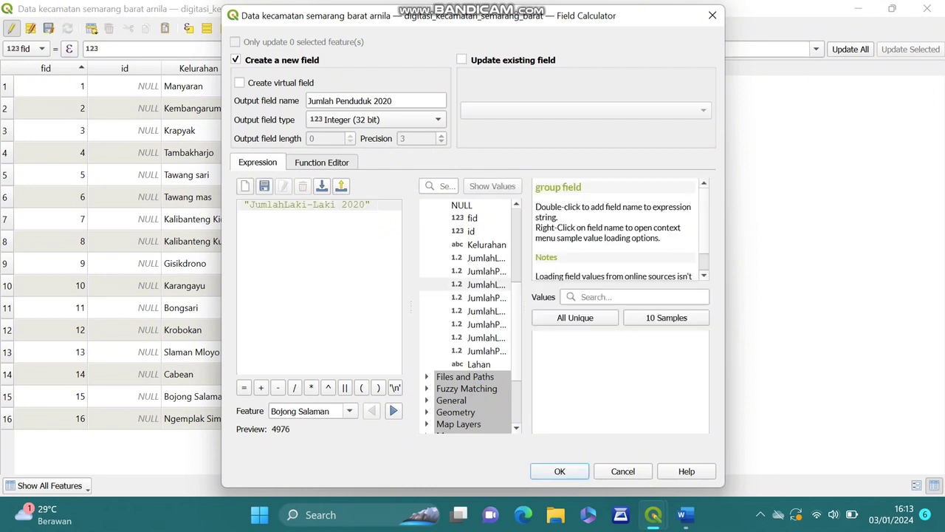
type("+")
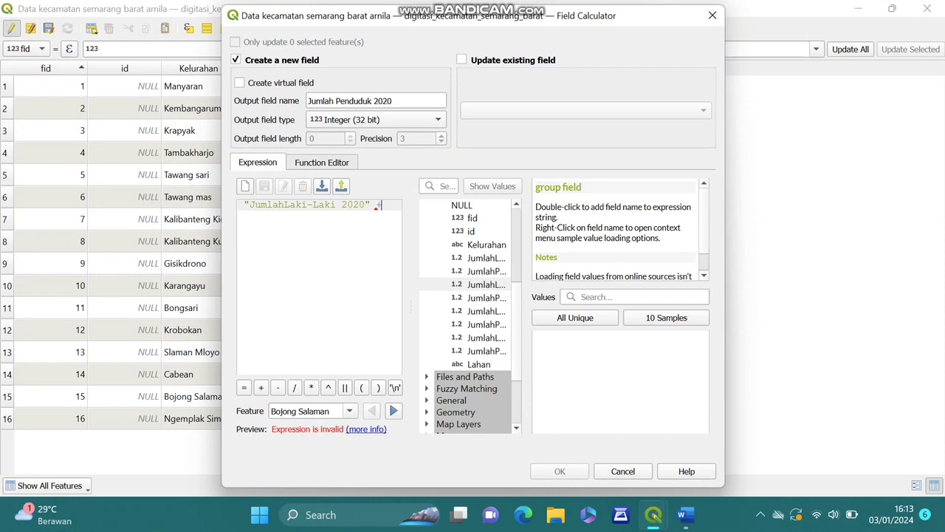
double_click(484, 298)
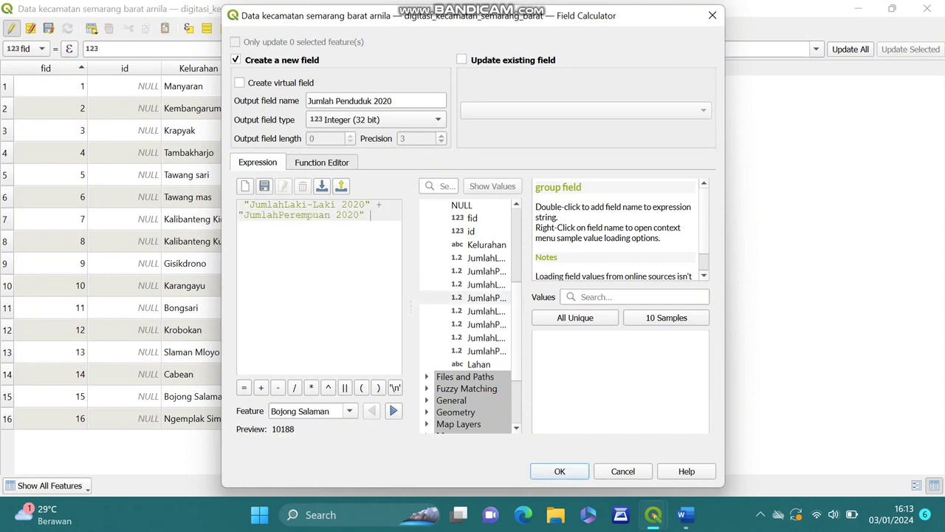
left_click(560, 472)
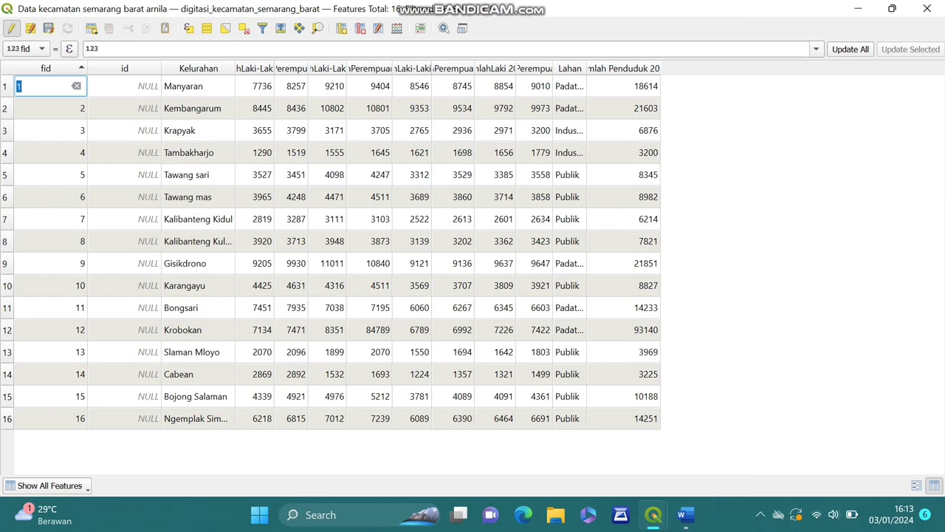
left_click_drag(660, 68, 690, 68)
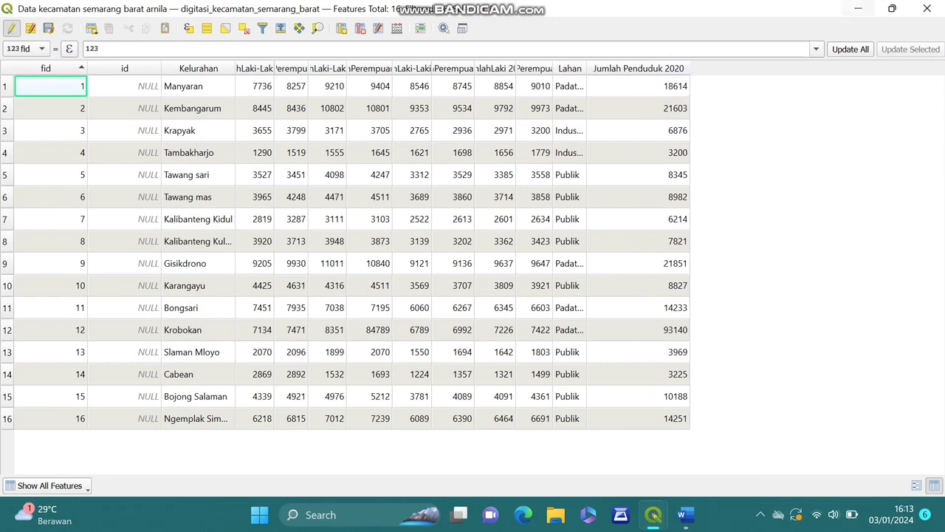
left_click(858, 8)
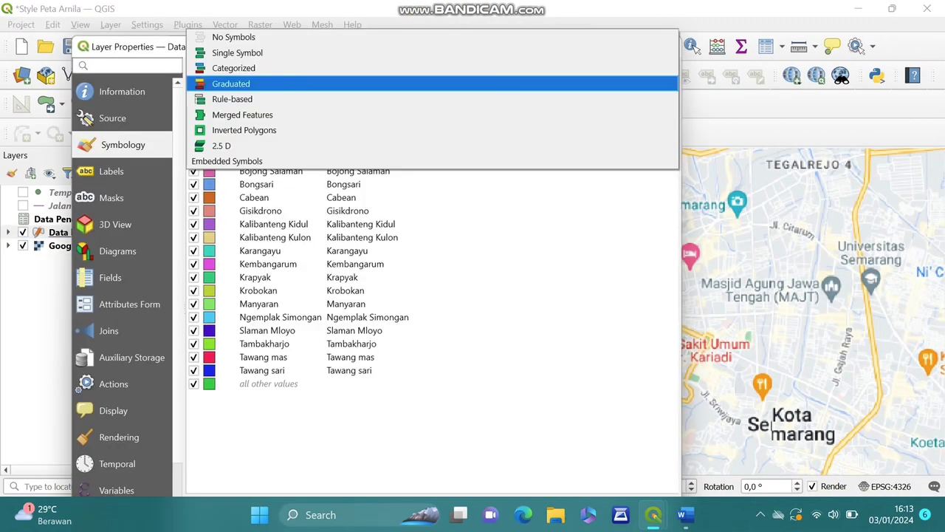
Switch the kecamatan layer's symbology to Graduated with Jumlah Penduduk 2020 as the value field
key("Return")
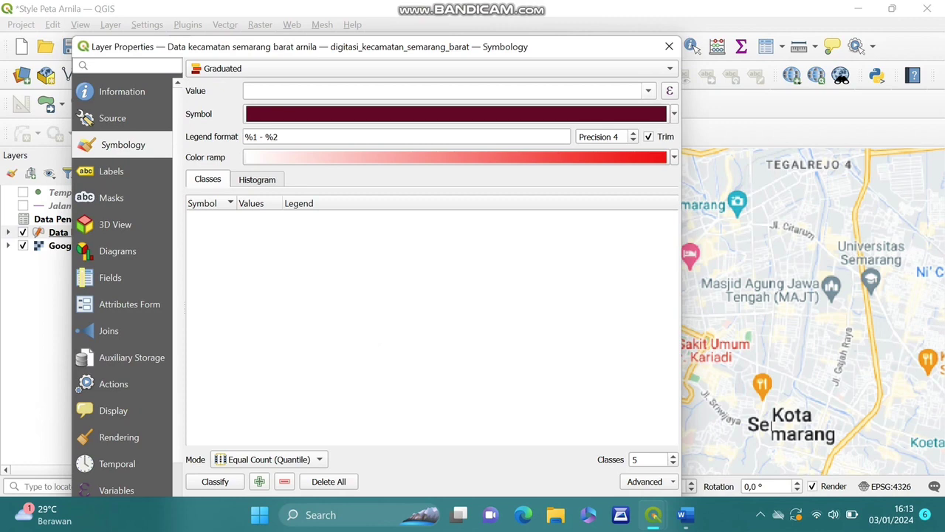
left_click(648, 90)
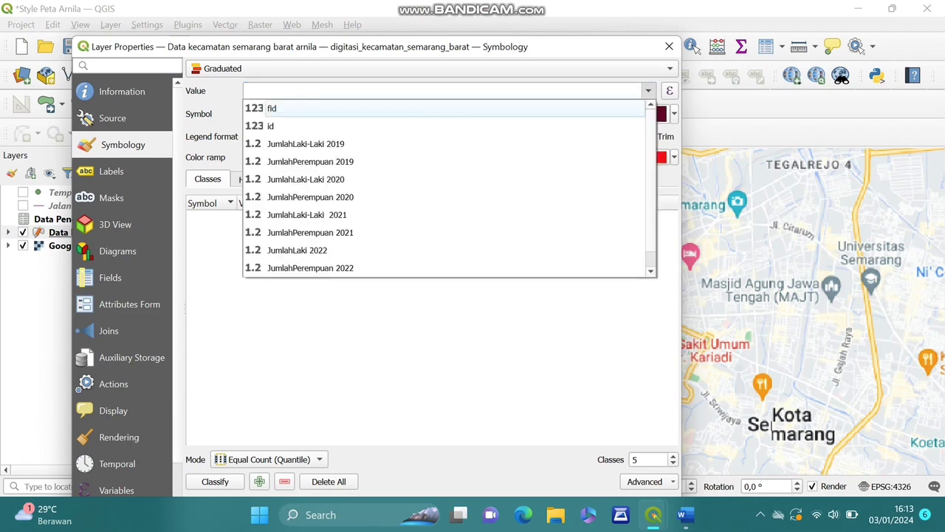
key("Down")
key("Down")
key("Down")
key("Down")
key("Down")
key("Down")
key("Down")
key("Down")
key("Down")
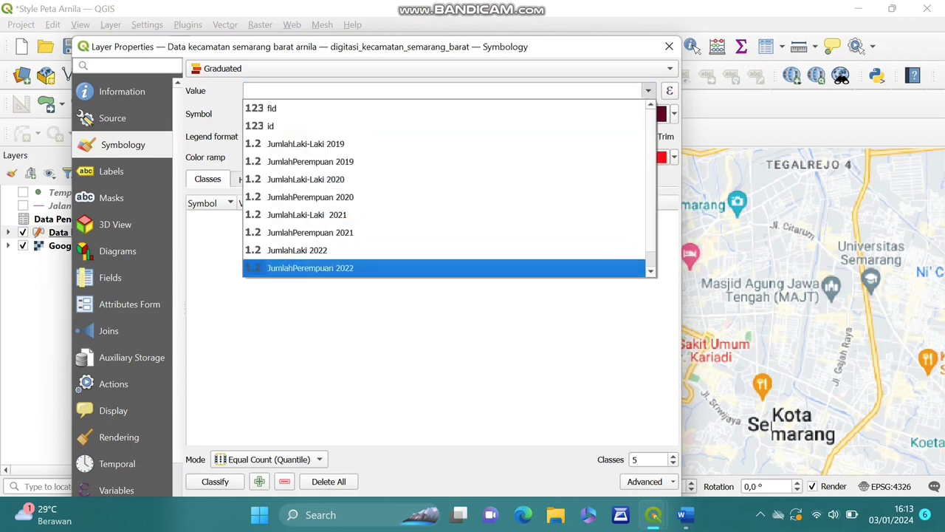
scroll(444, 188, "down", 1)
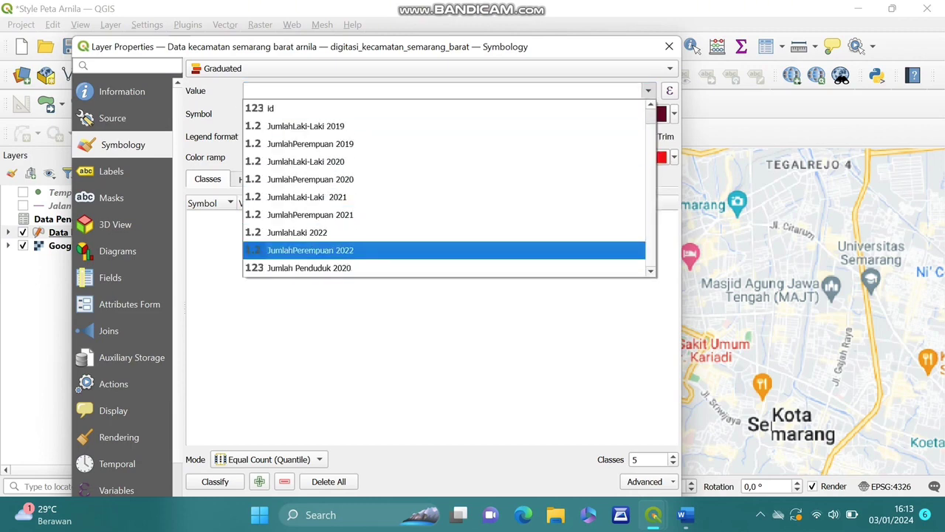
key("Down")
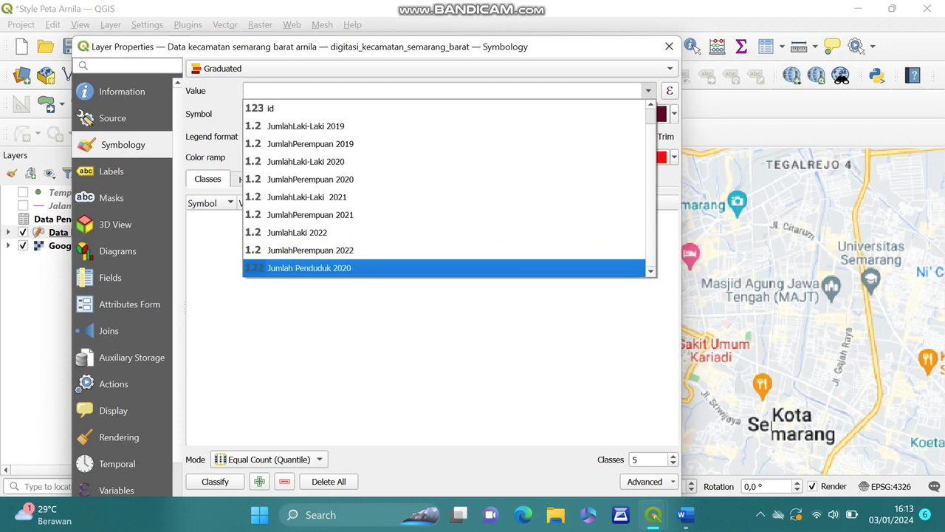
key("Return")
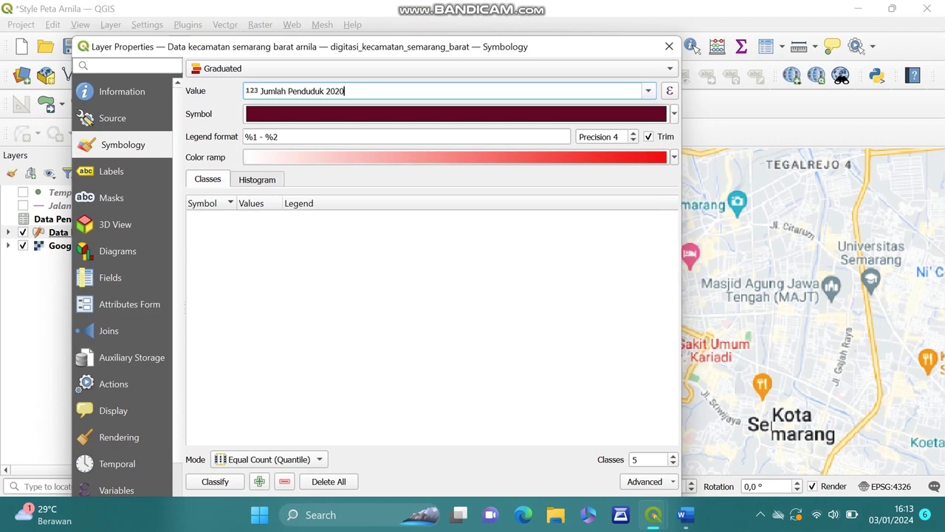
Set the graduated color ramp to run from light pink #f2b4b4 to a dark red
left_click(454, 157)
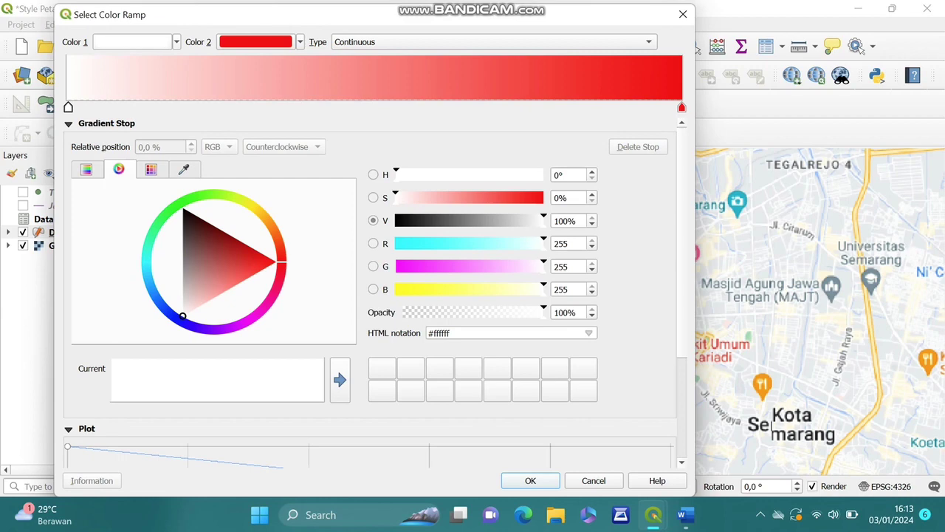
left_click(133, 41)
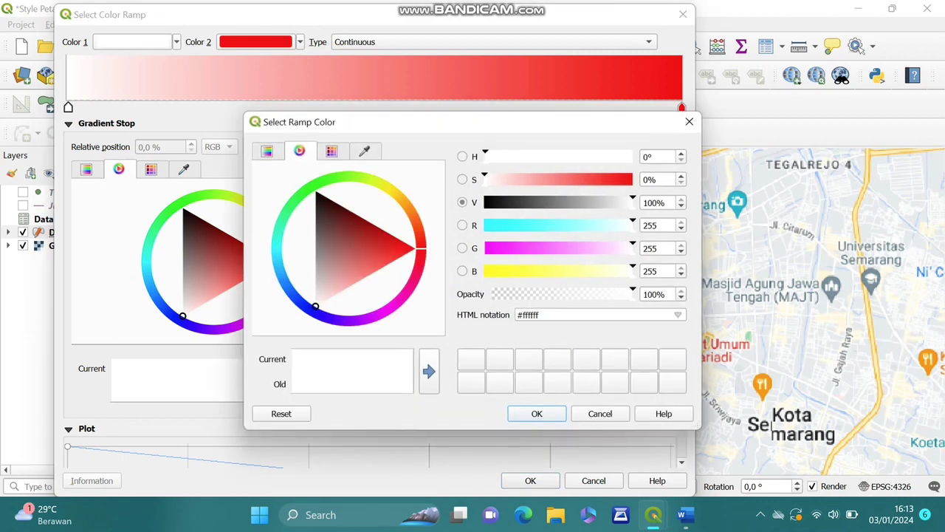
left_click(339, 286)
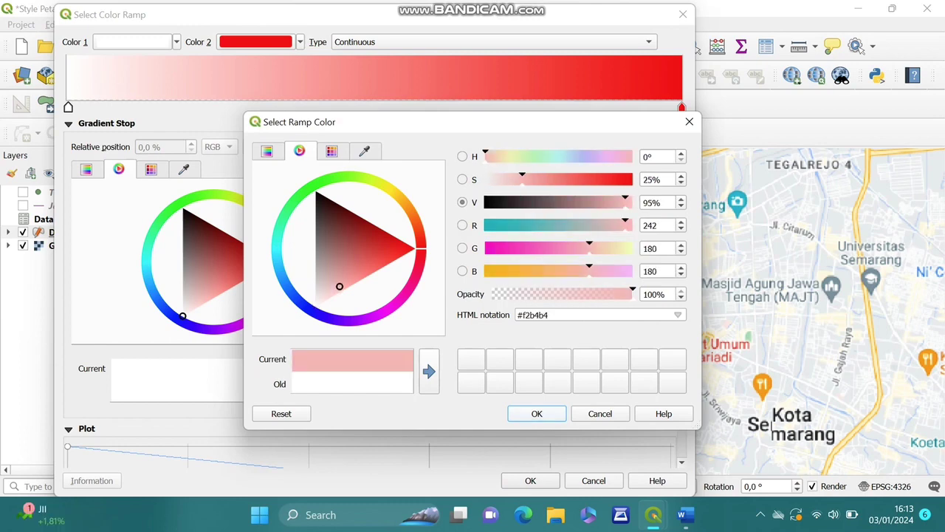
key("Return")
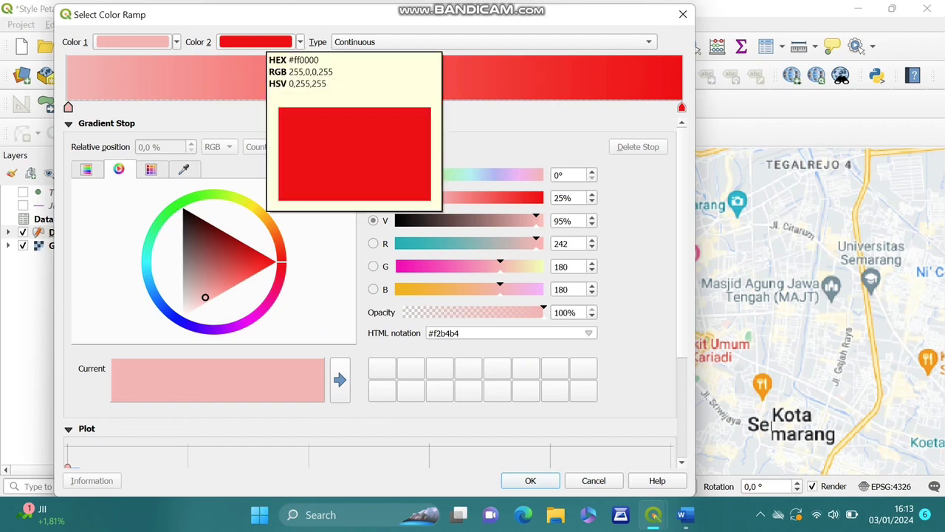
left_click(300, 42)
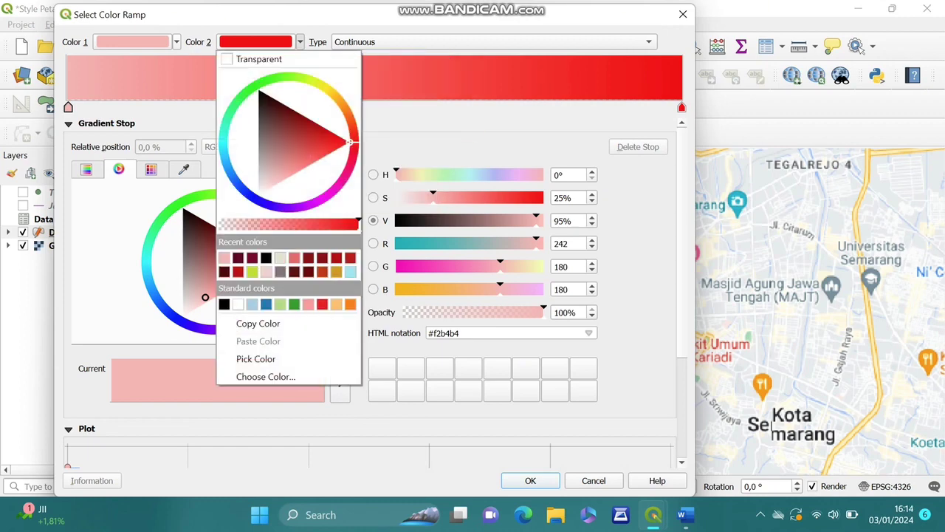
left_click(313, 128)
left_click(531, 481)
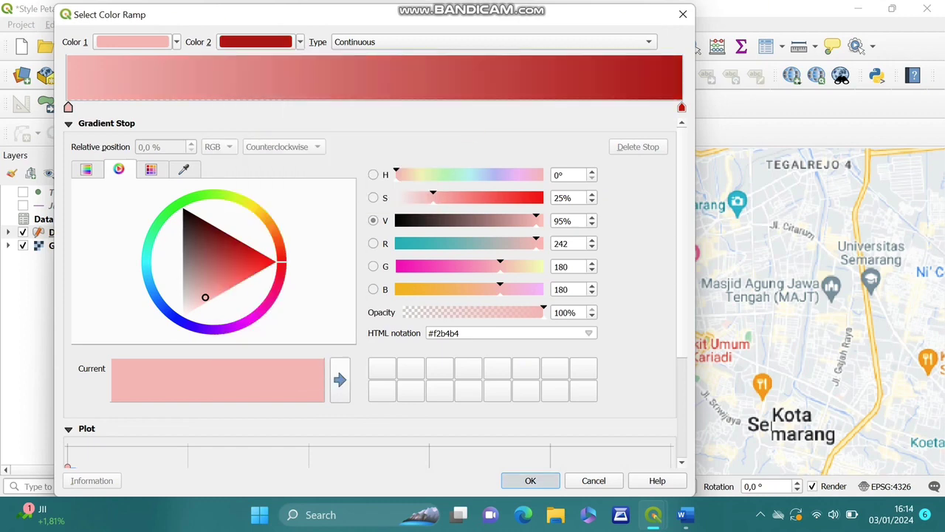
left_click(530, 481)
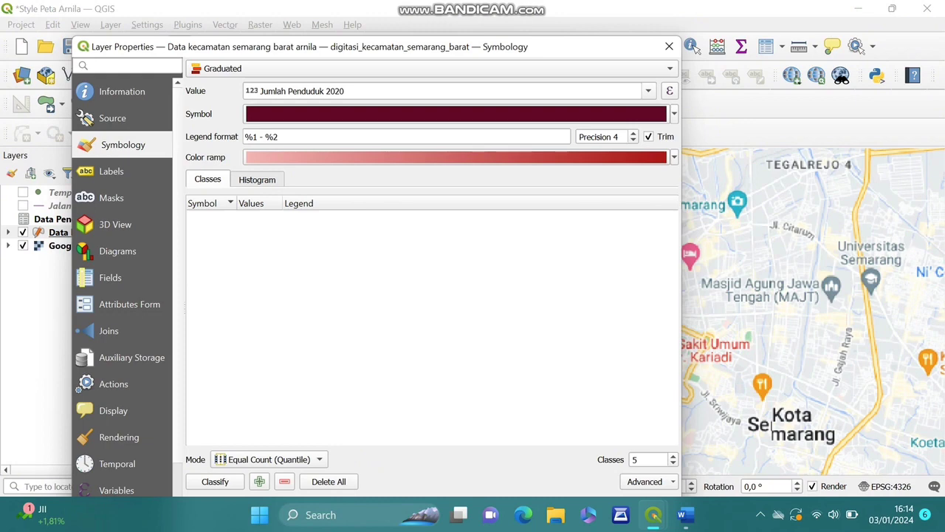
Classify the population values by Equal Interval into 5 classes and apply the graduated style to the kecamatan layer
left_click(268, 459)
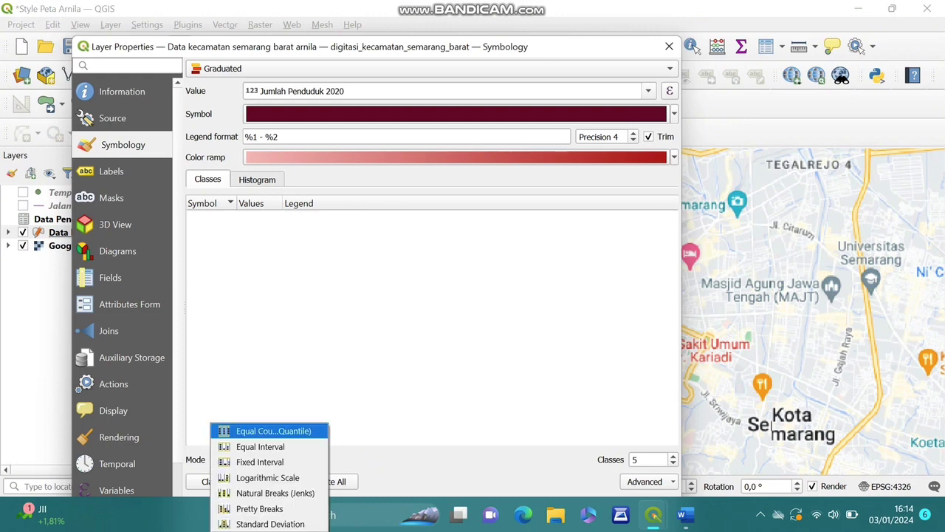
left_click(260, 446)
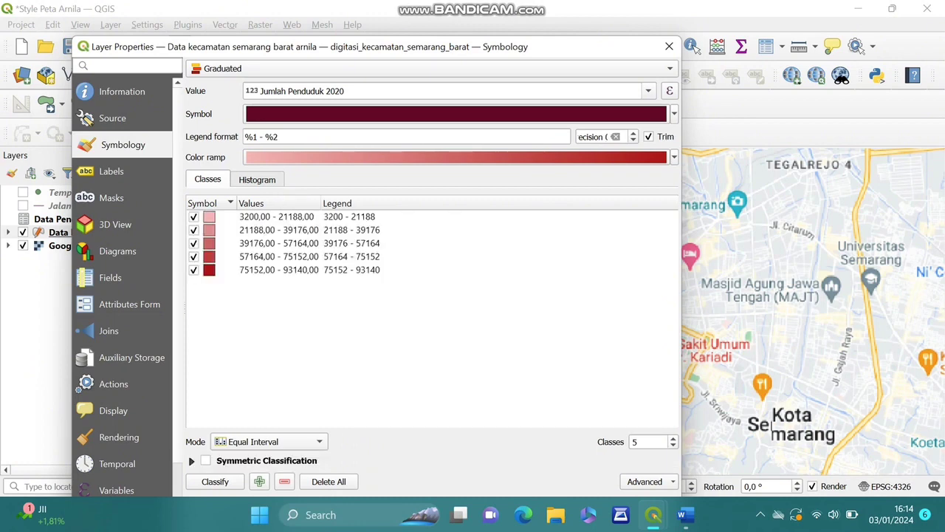
left_click(673, 445)
left_click(673, 438)
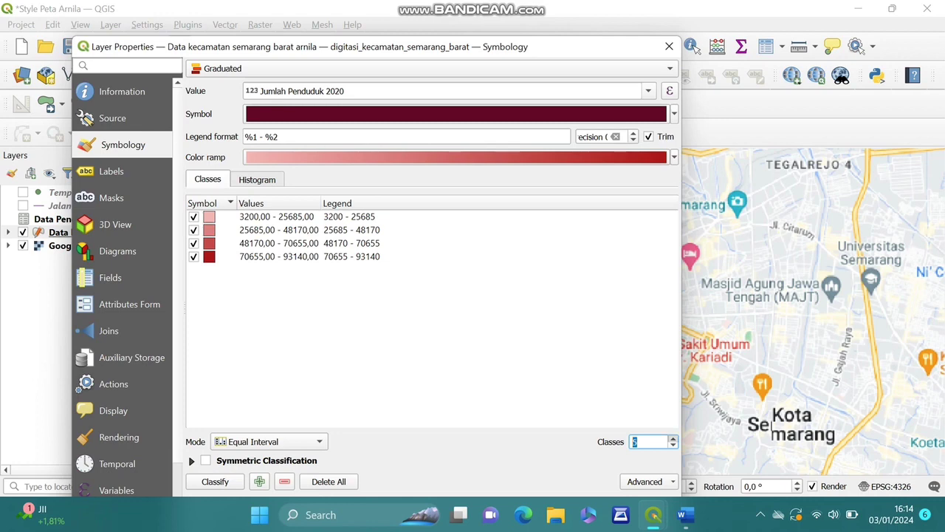
key("Up")
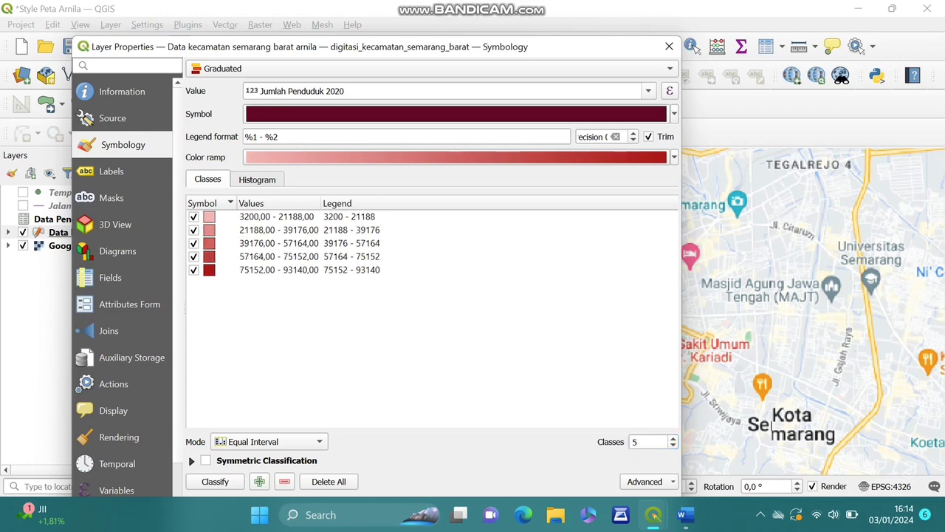
left_click_drag(138, 50, 142, 15)
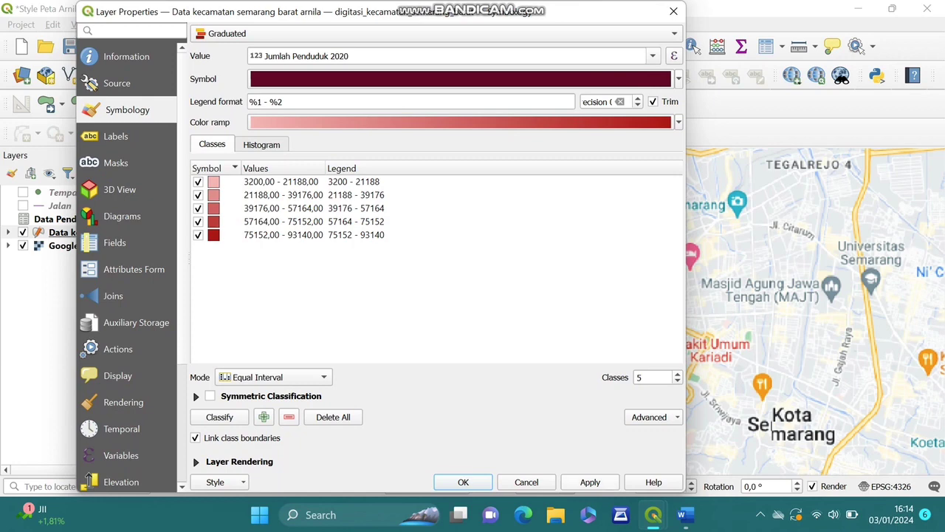
left_click(590, 482)
left_click(463, 481)
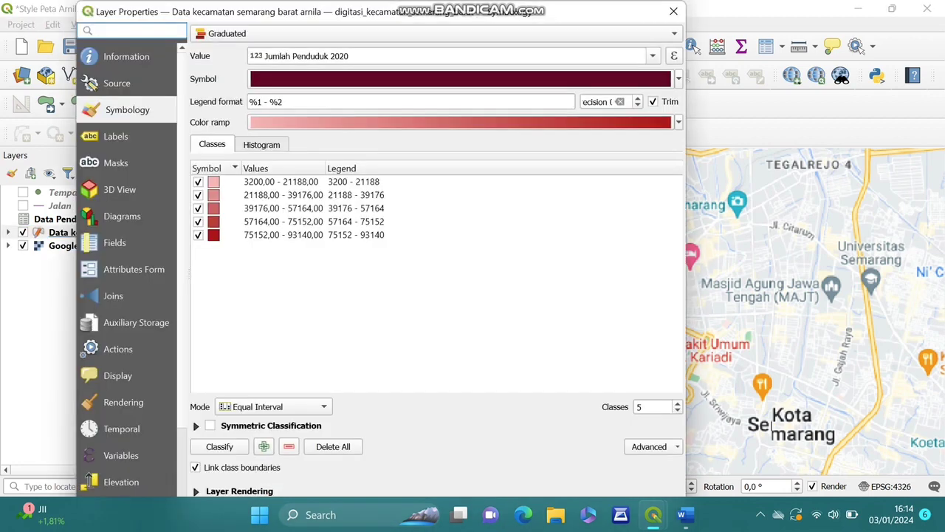
Turn on Single Labels for the kecamatan layer with Kelurahan as the label field
left_click(116, 135)
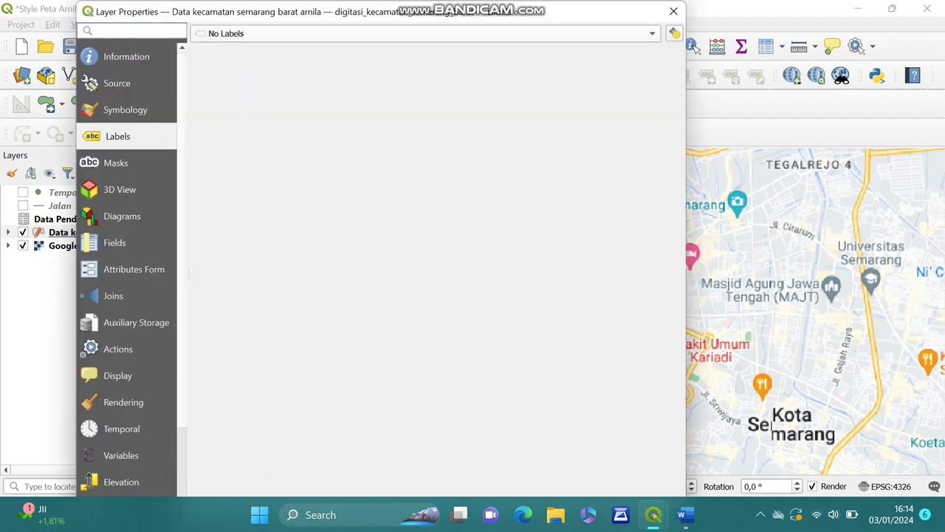
left_click(425, 33)
left_click(240, 49)
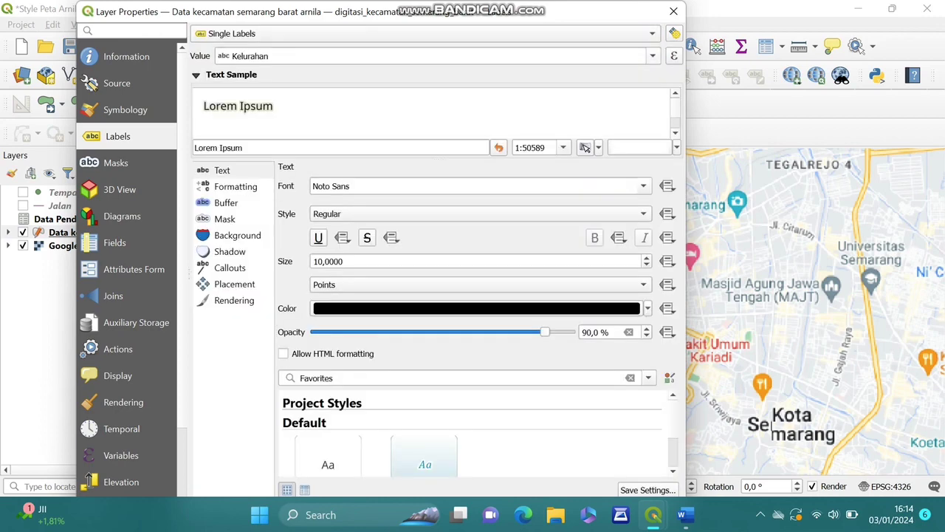
left_click(434, 56)
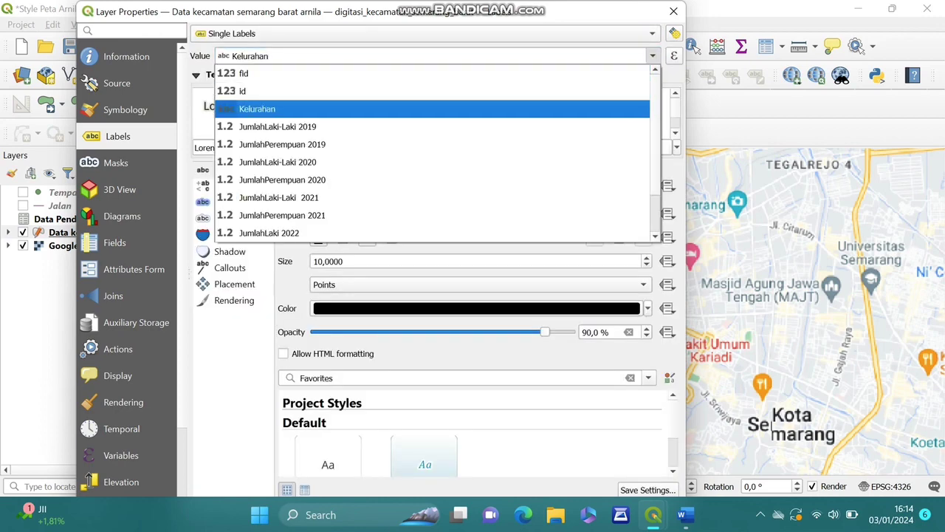
key("Return")
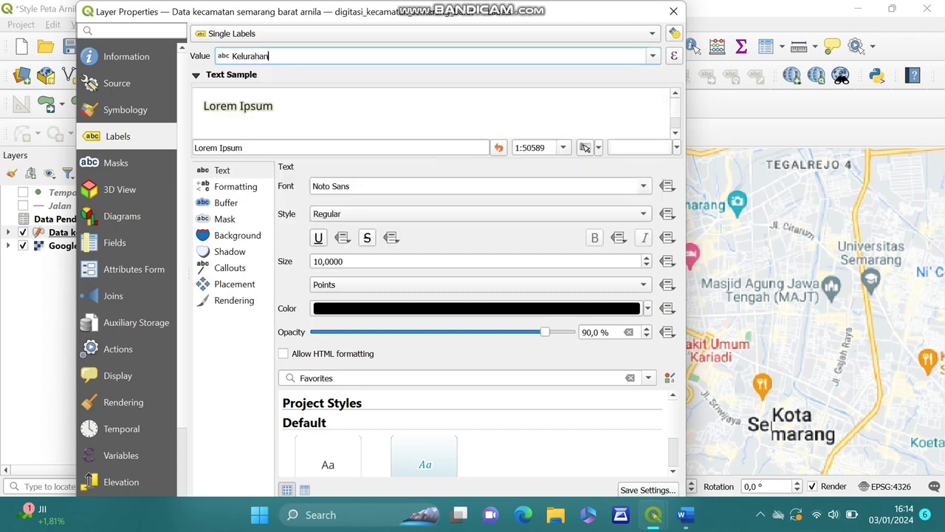
Review the label formatting, buffer and text settings, and apply the labels to the kecamatan layer
left_click(235, 186)
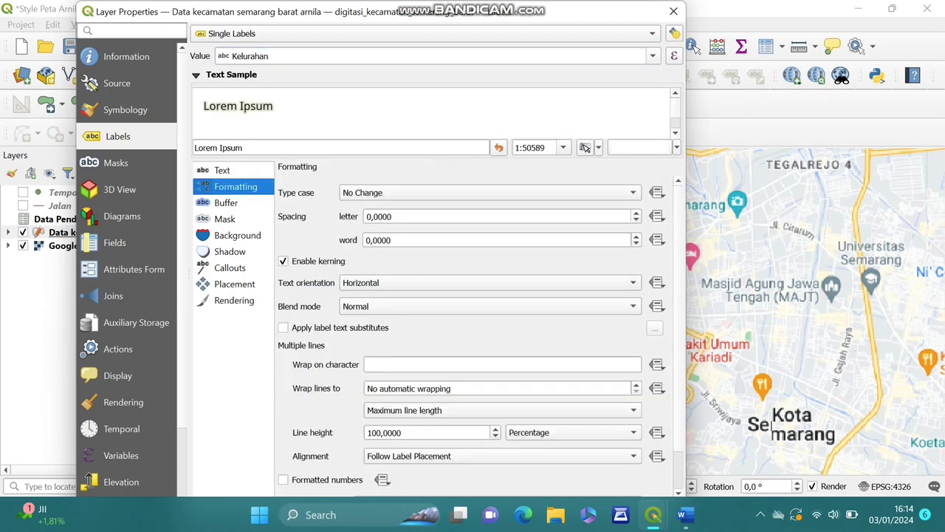
key("Down")
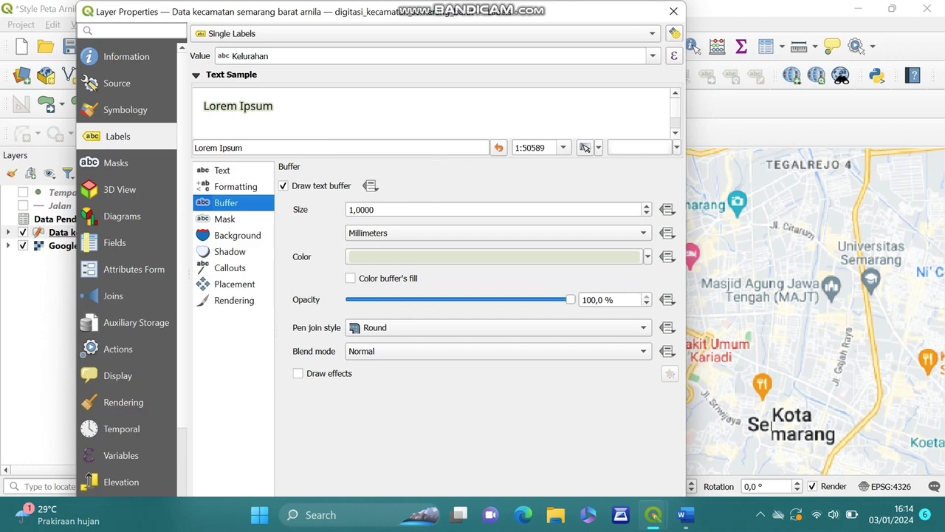
key("Up")
key("Up")
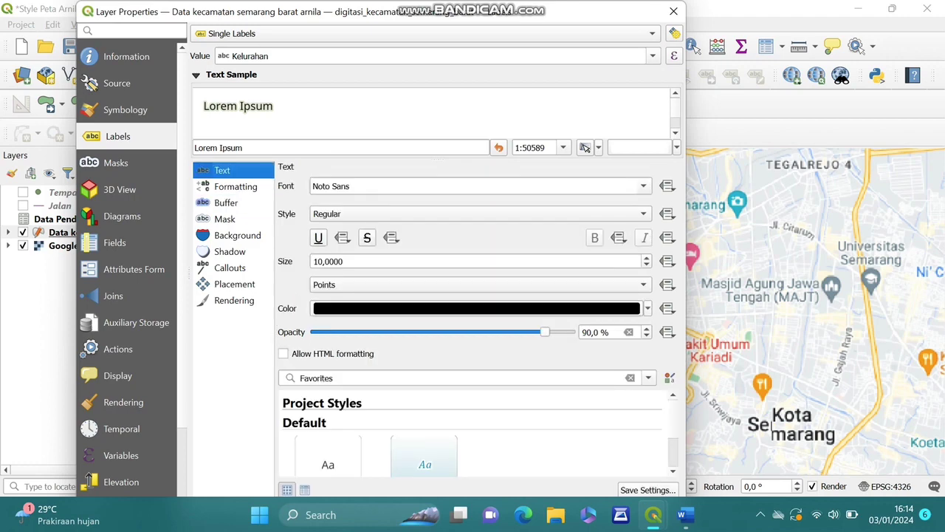
left_click_drag(129, 9, 153, 20)
left_click(599, 475)
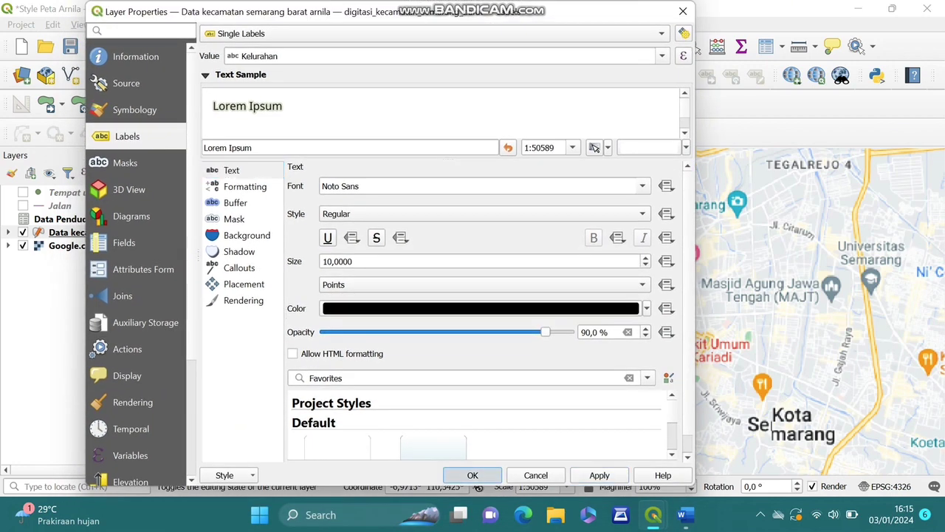
left_click(473, 475)
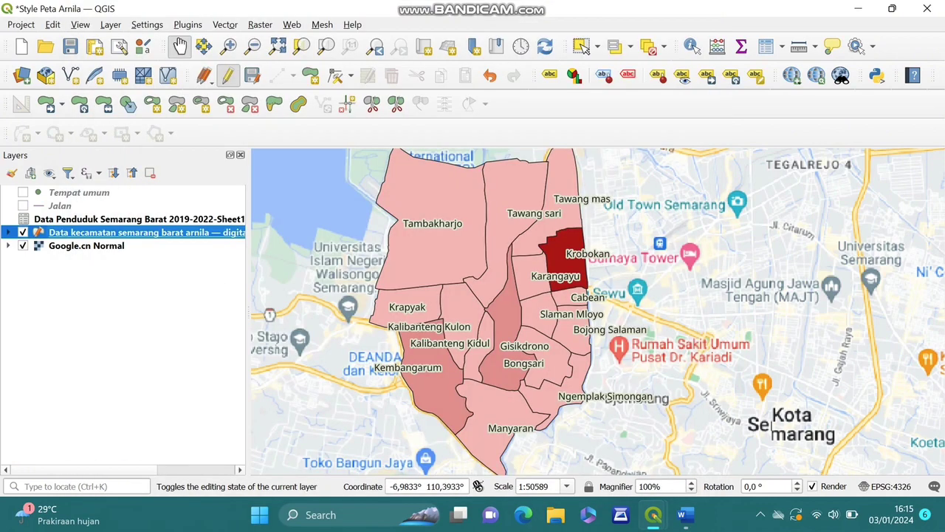
Examine the graduated colors and kelurahan labels on the map at different scales
scroll(543, 318, "up", 1)
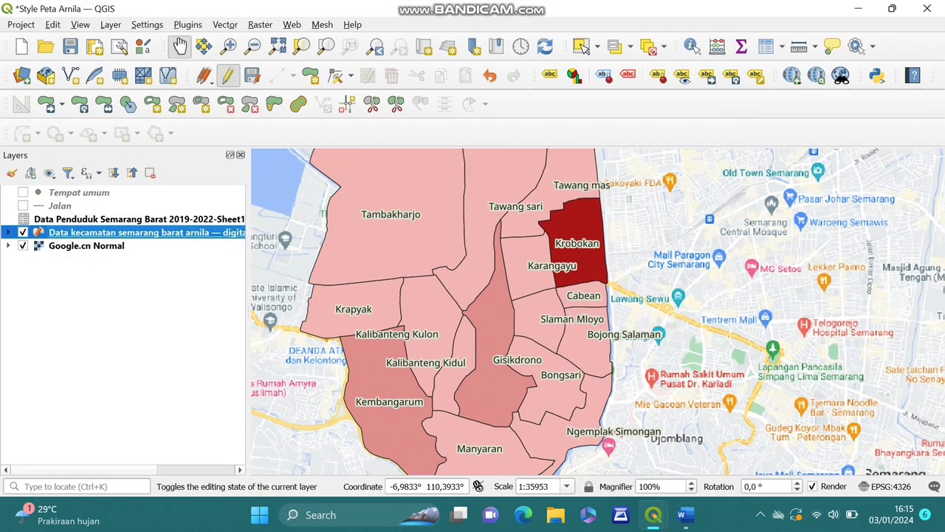
scroll(598, 310, "down", 1)
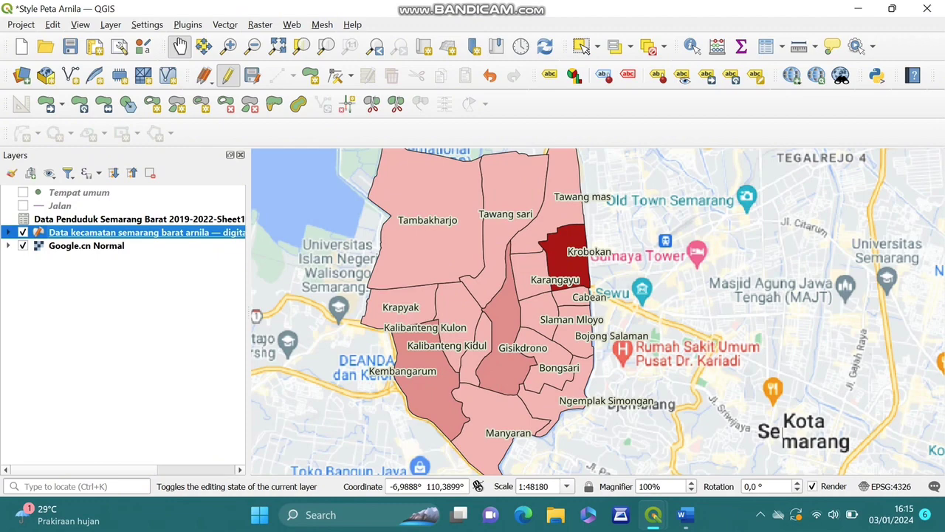
scroll(583, 284, "up", 1)
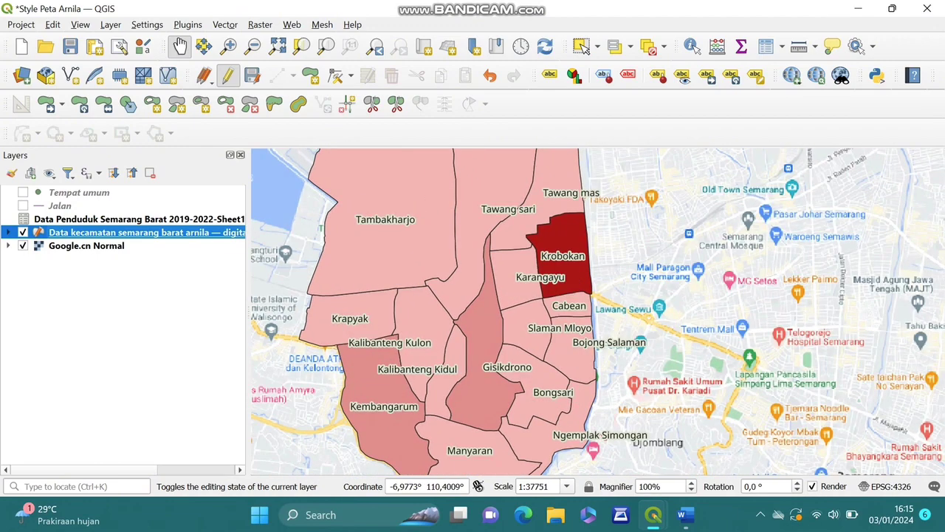
scroll(564, 258, "down", 1)
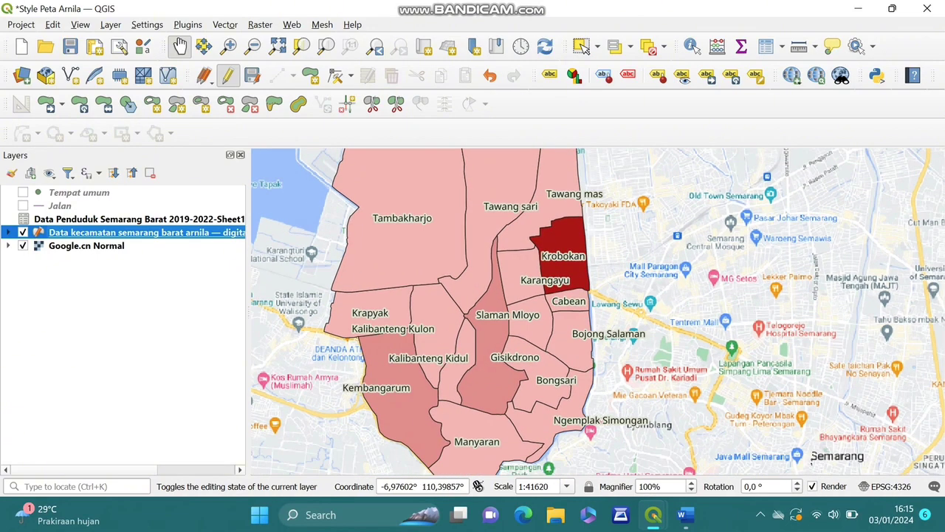
scroll(598, 310, "down", 1)
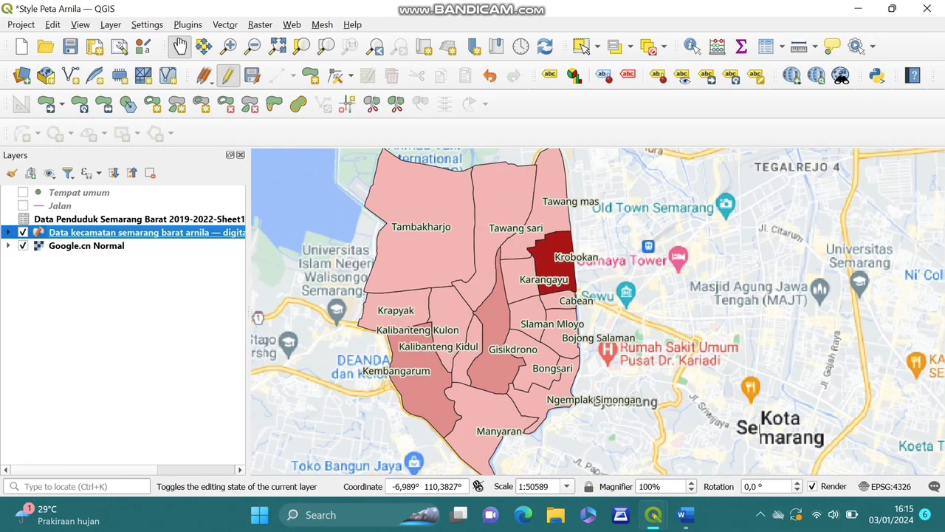
scroll(461, 325, "up", 1)
scroll(462, 325, "up", 1)
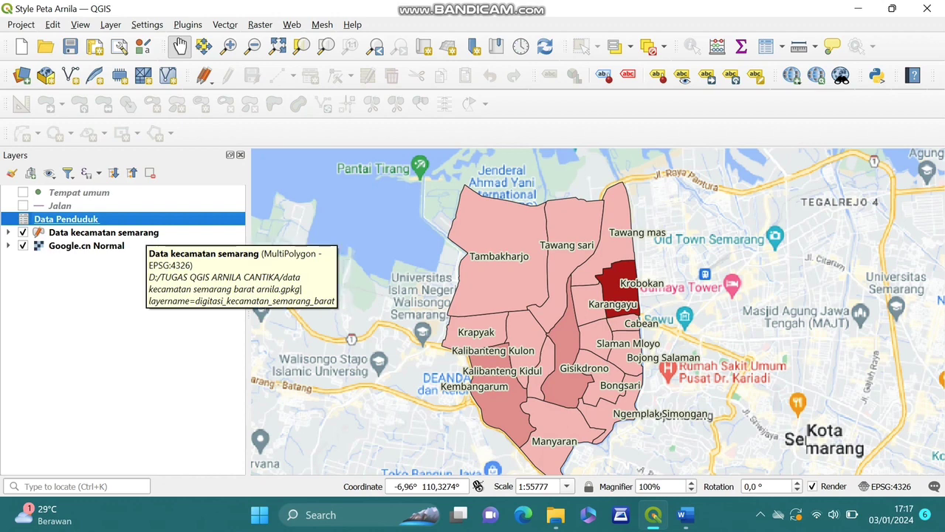
Create a new print layout titled PETA KECAMATAN SEMARANG BARAT
left_click(144, 232)
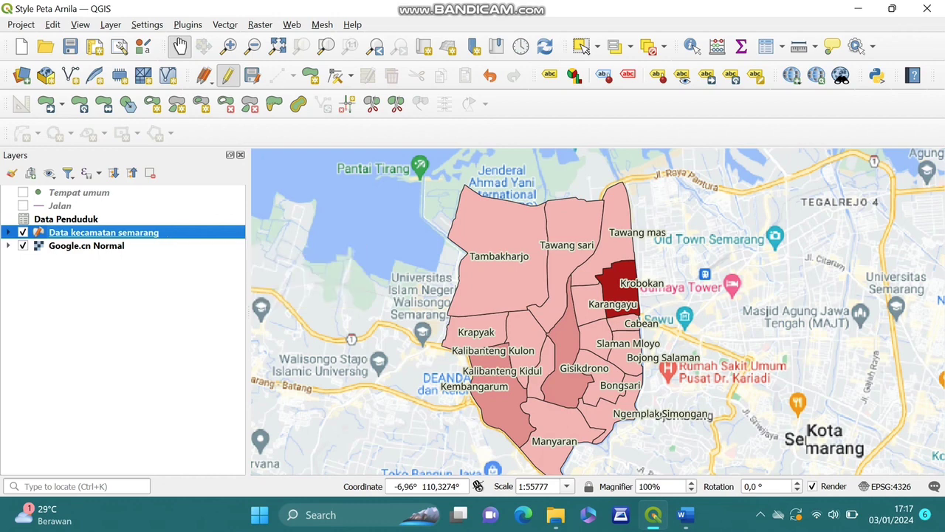
left_click(21, 24)
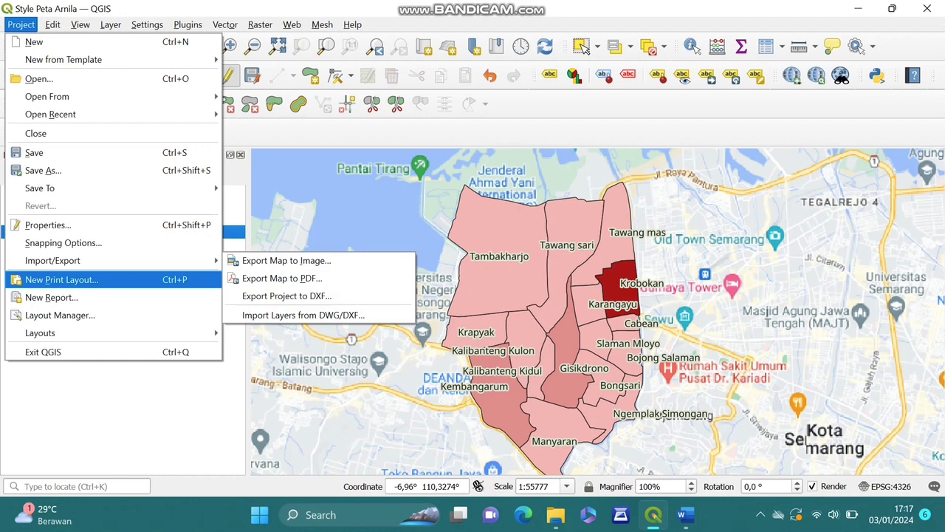
left_click(61, 279)
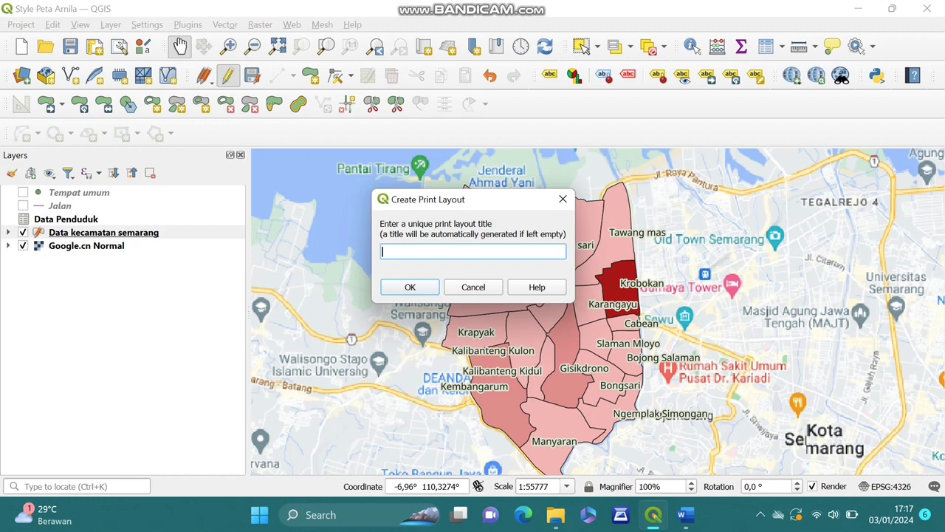
type("PETA KECAMATAN SEMARANG BA")
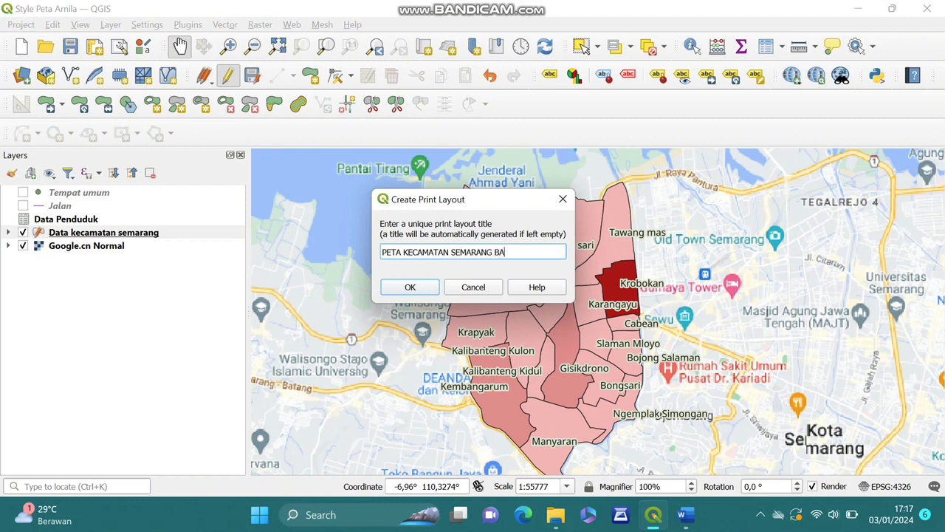
type("RAT")
left_click(410, 286)
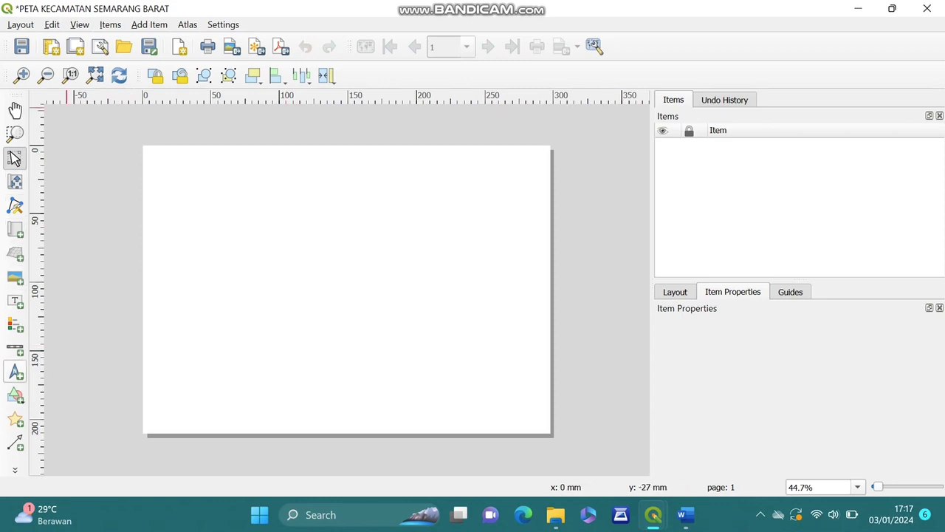
Set the layout page to A4 size in Landscape orientation through the page properties
right_click(418, 225)
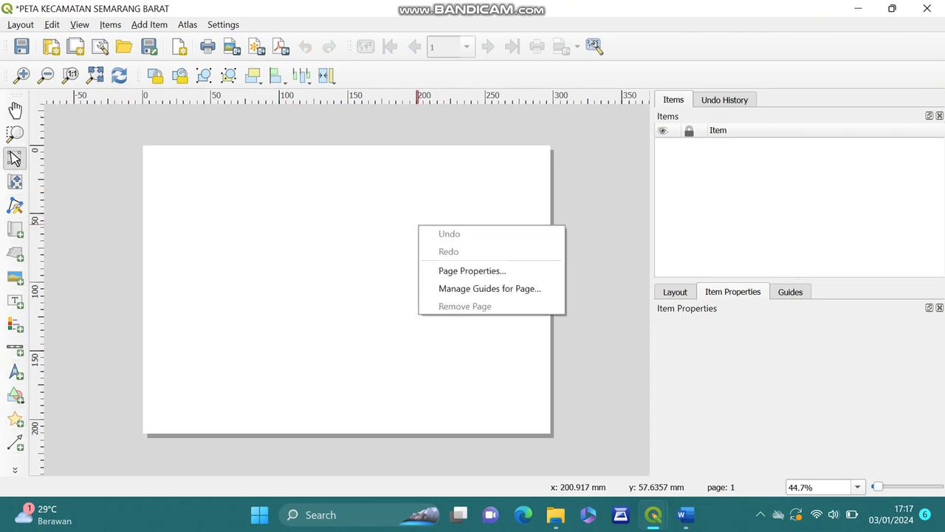
left_click(472, 270)
left_click(813, 355)
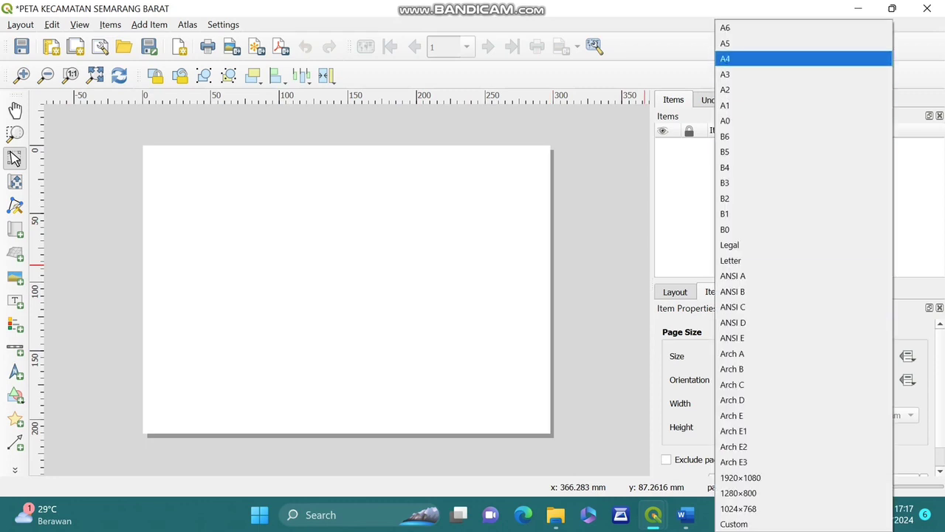
left_click(803, 58)
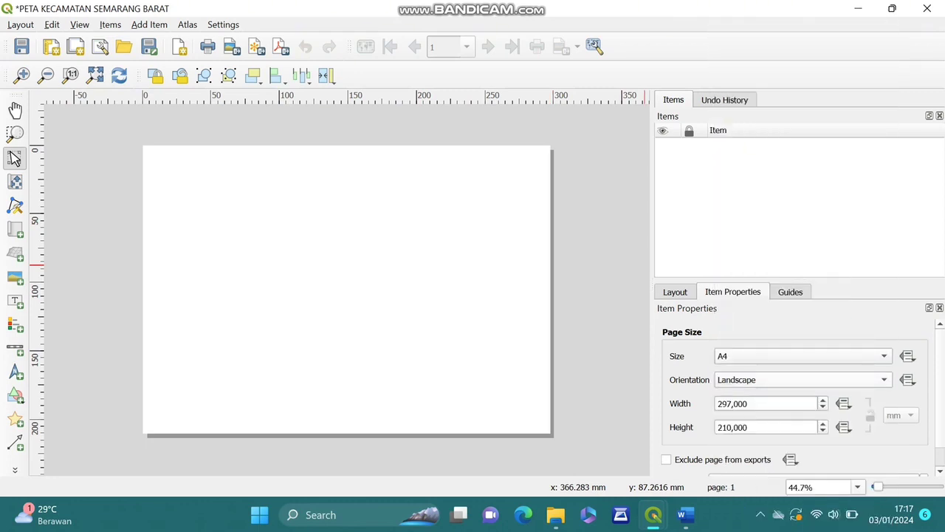
left_click(804, 379)
left_click(803, 380)
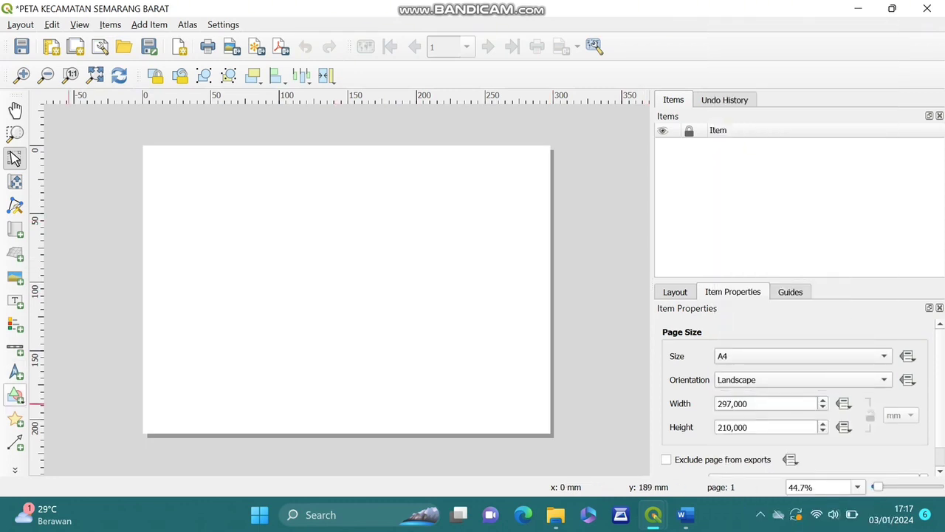
Draw a nearly page-high rectangle over the left two thirds of the page, ending at about 200 mm across
left_click(15, 396)
left_click(75, 393)
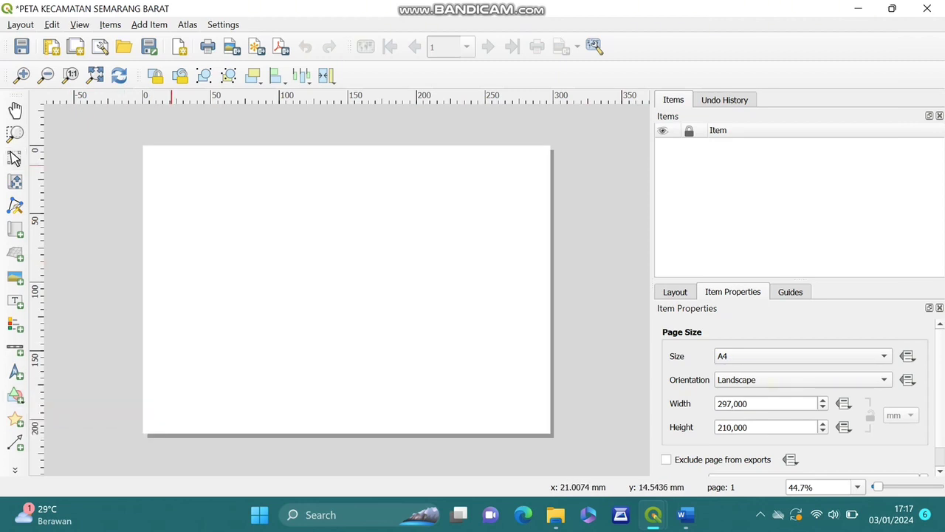
left_click_drag(147, 153, 417, 426)
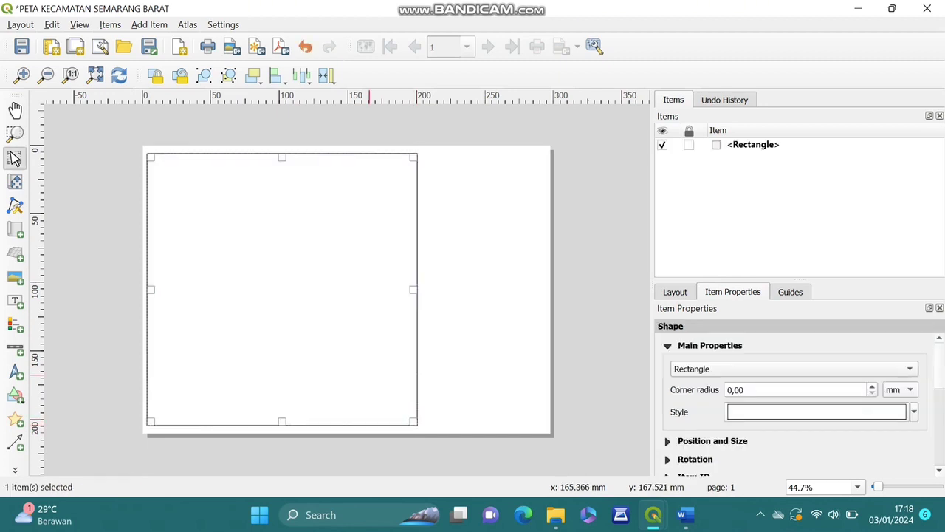
left_click(15, 394)
left_click(74, 393)
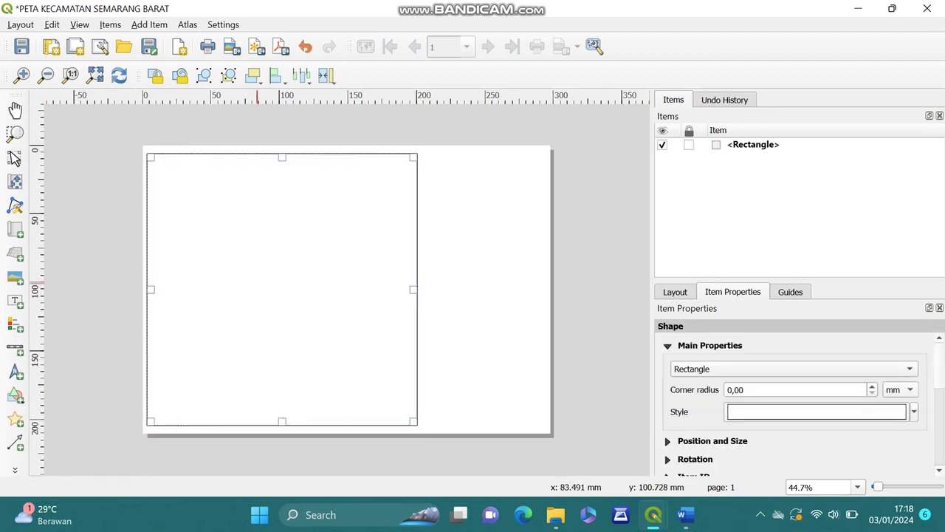
left_click_drag(421, 154, 538, 307)
left_click_drag(532, 375, 550, 427)
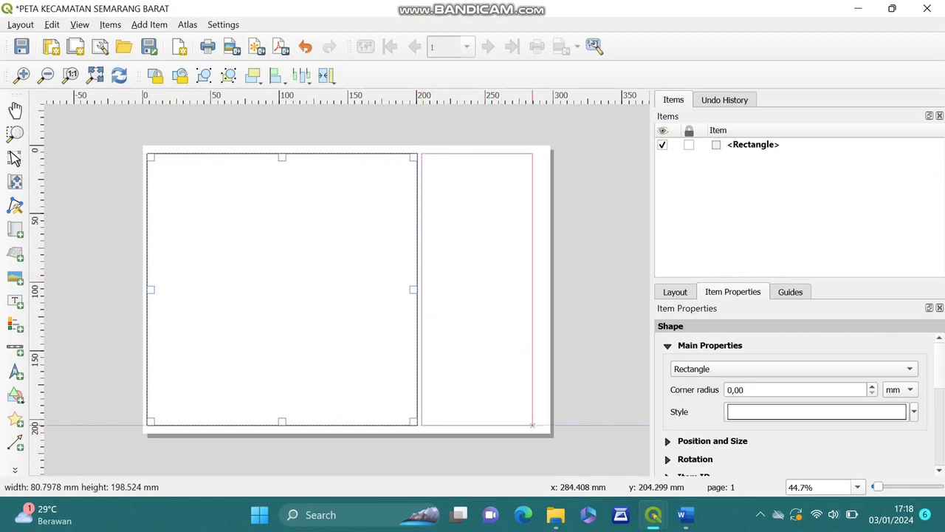
left_click(15, 158)
key("ctrl+z")
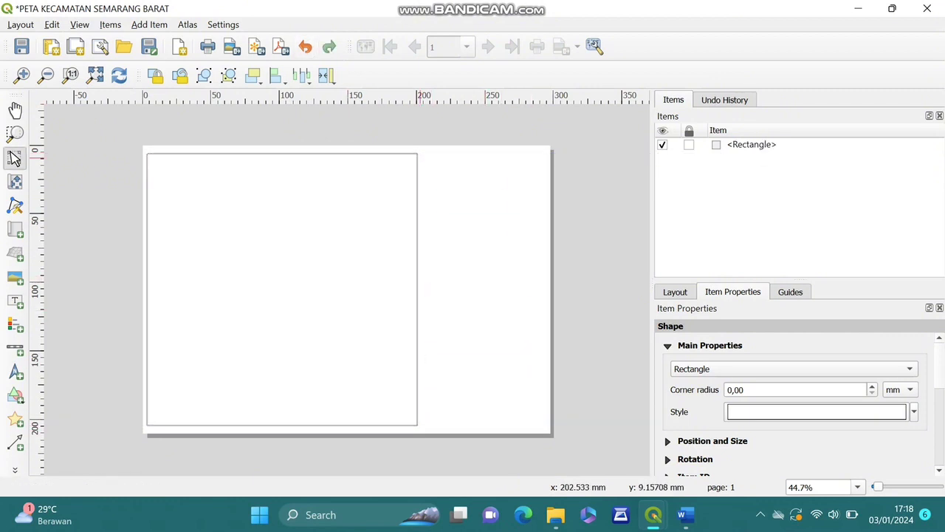
Draw a second rectangle of equal height flush against the first one's right edge, filling the remaining page width with a narrow margin
left_click(15, 395)
left_click(59, 392)
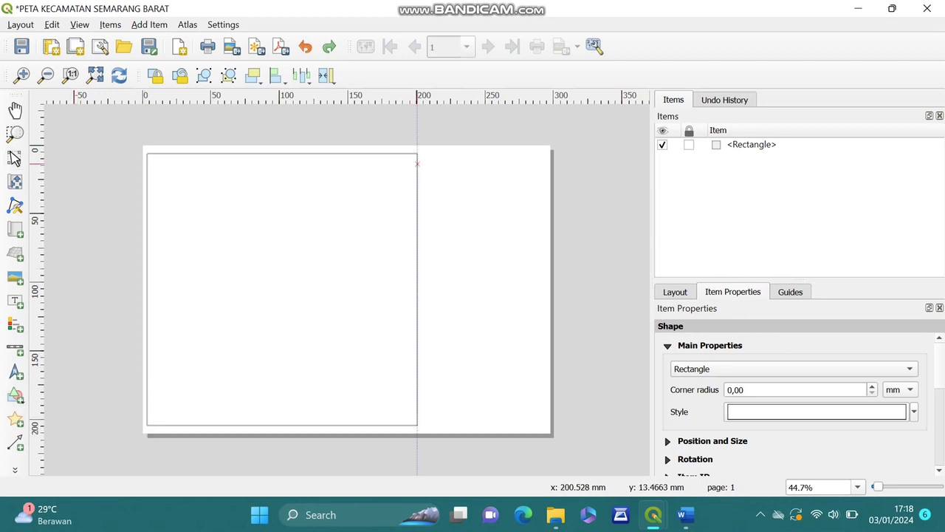
left_click_drag(418, 153, 552, 426)
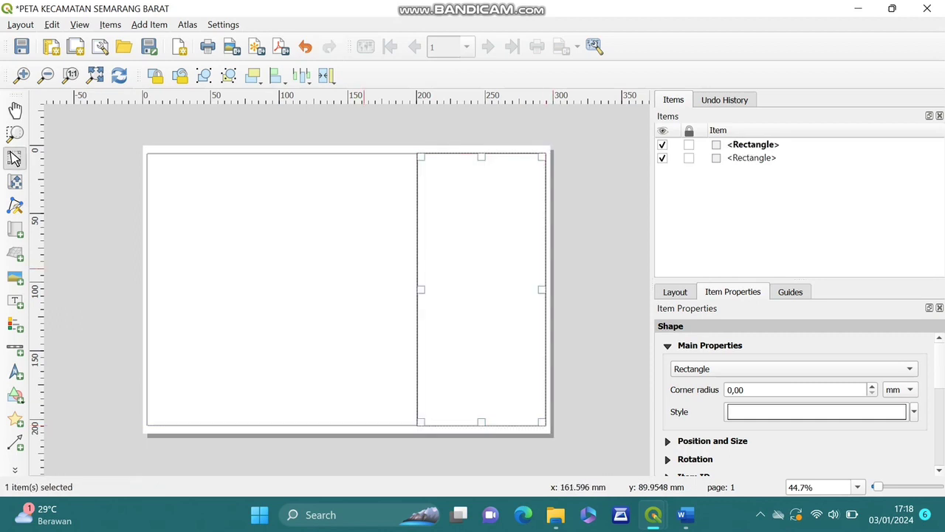
Add a map item inside the large left rectangle, leaving a small margin around it
left_click(362, 262)
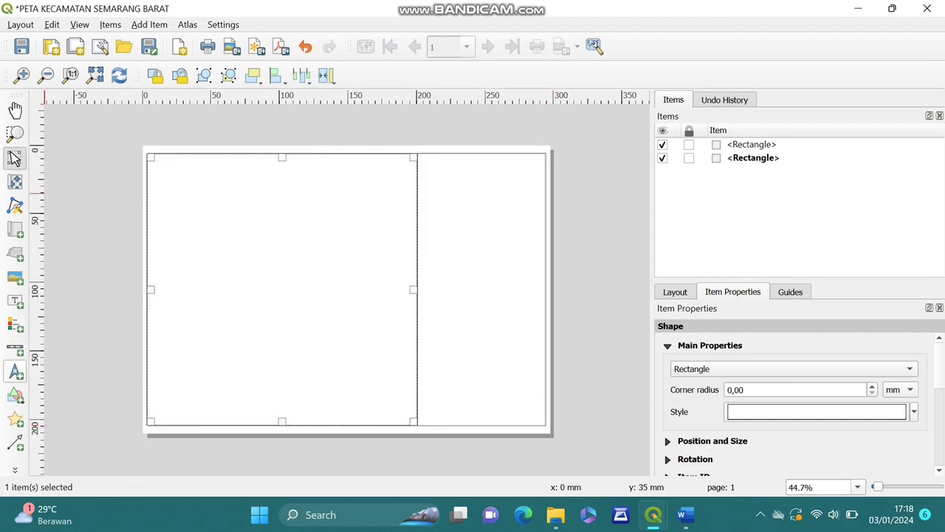
left_click(14, 230)
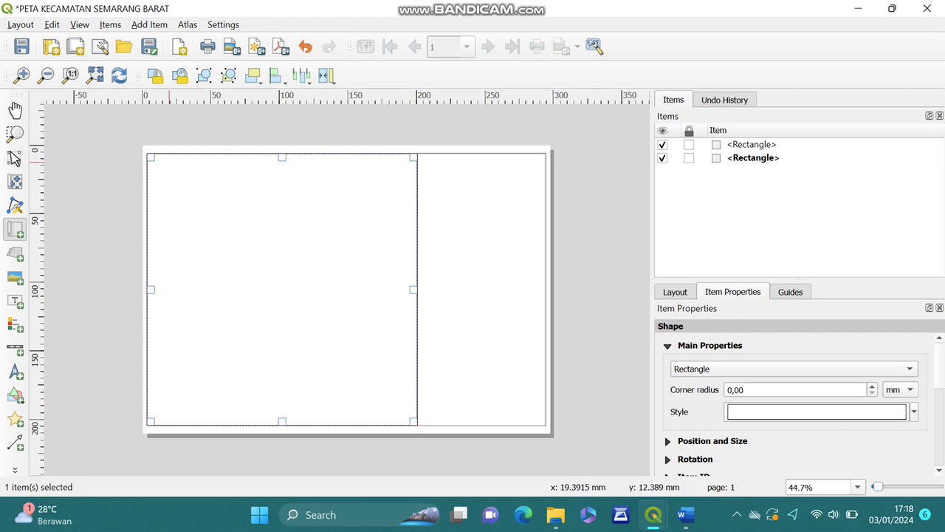
mouse_move(156, 158)
left_mouse_down()
mouse_move(271, 184)
mouse_move(390, 259)
mouse_move(410, 421)
left_mouse_up()
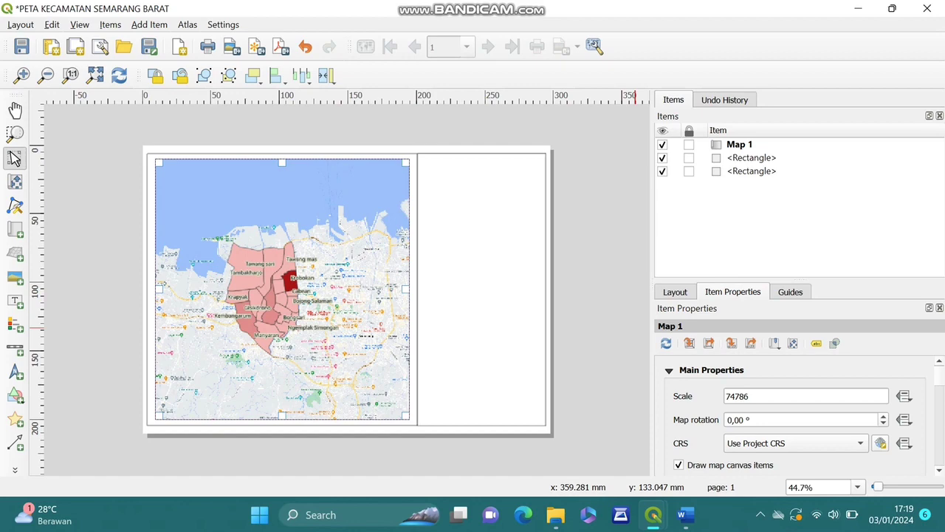
Set the new map item's scale to 40000
left_click(749, 395)
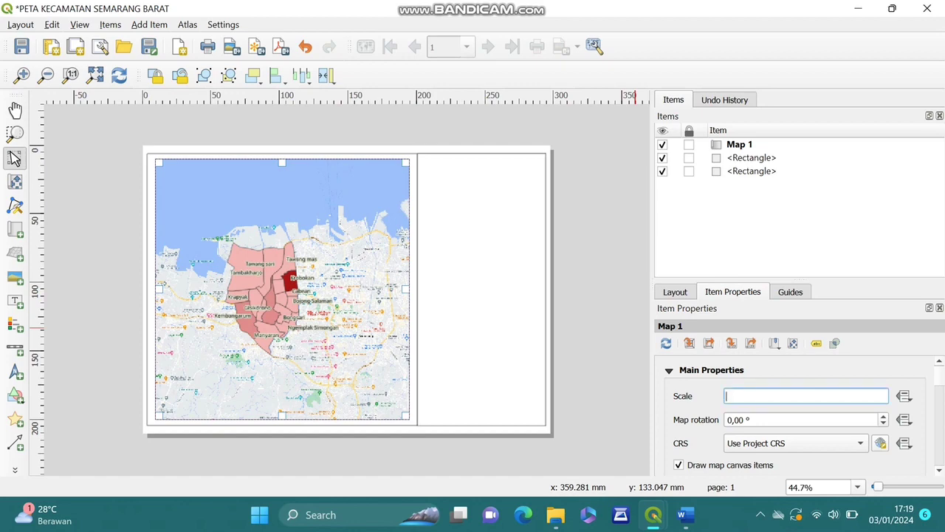
type("40000")
key("Return")
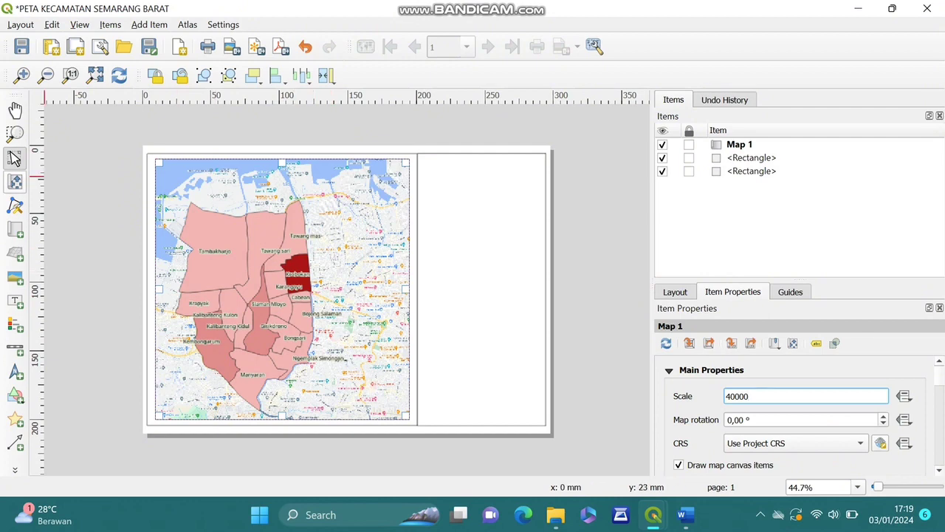
Try to reposition the map content within its frame with the Move Item Content tool
left_click(15, 181)
left_click(235, 293)
left_click_drag(235, 293, 265, 276)
left_click(13, 157)
left_click(14, 181)
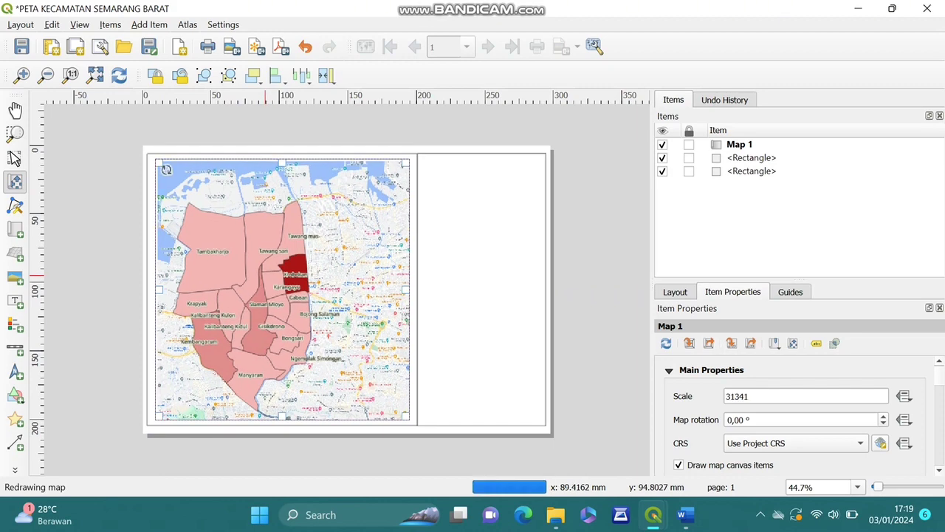
left_click_drag(272, 281, 242, 300)
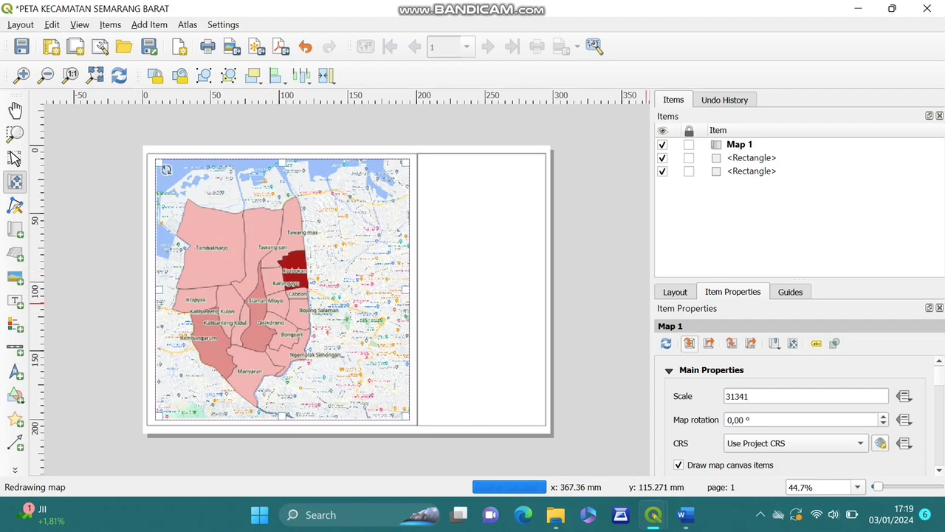
Reset the map extent to match the main canvas and set the map scale to 40000
left_click(689, 344)
left_click(750, 396)
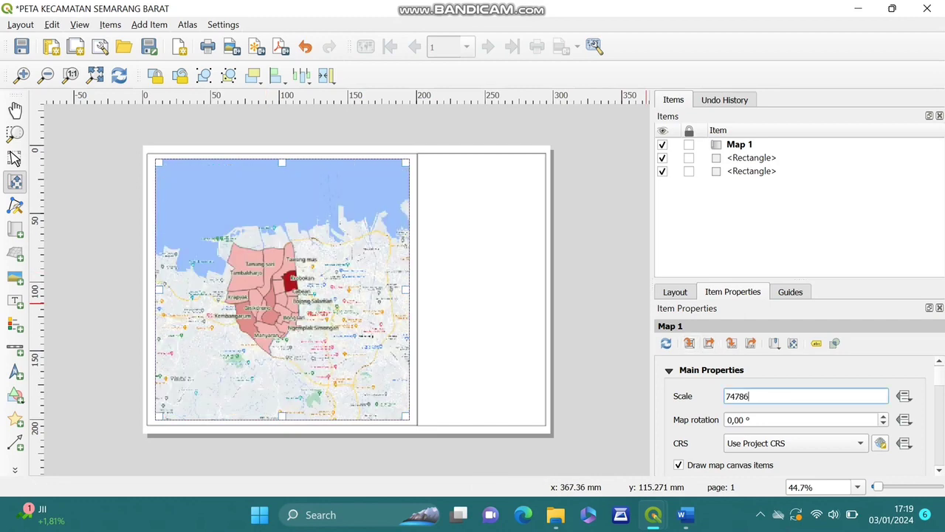
key("BackSpace")
key("BackSpace")
key("BackSpace")
key("BackSpace")
key("BackSpace")
key("Return")
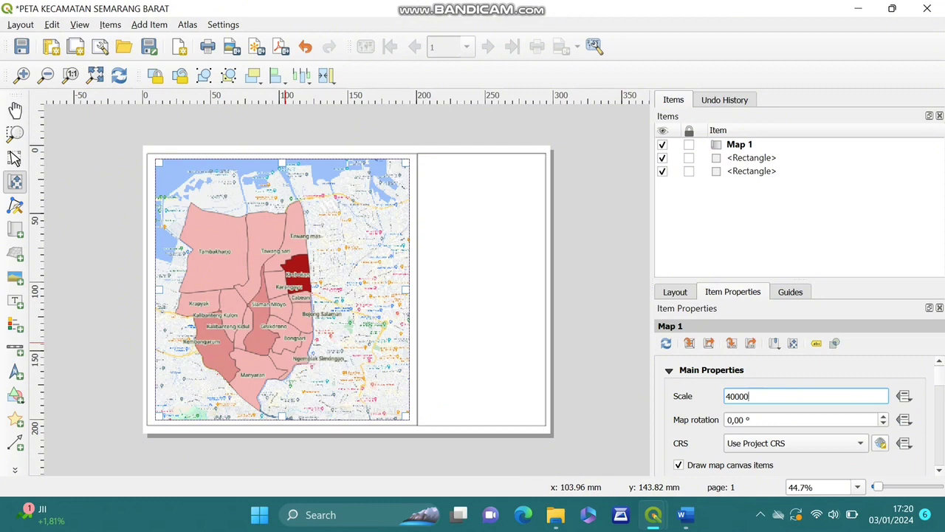
Shift the map content slightly to the right so the kelurahan polygons sit centered in the map frame
left_click(285, 342)
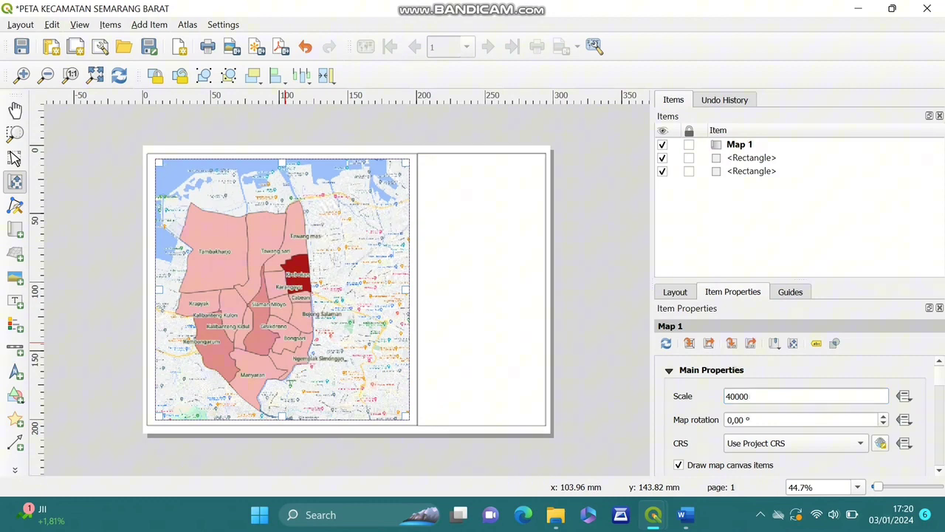
mouse_move(292, 350)
left_mouse_down()
mouse_move(285, 343)
mouse_move(305, 348)
left_mouse_up()
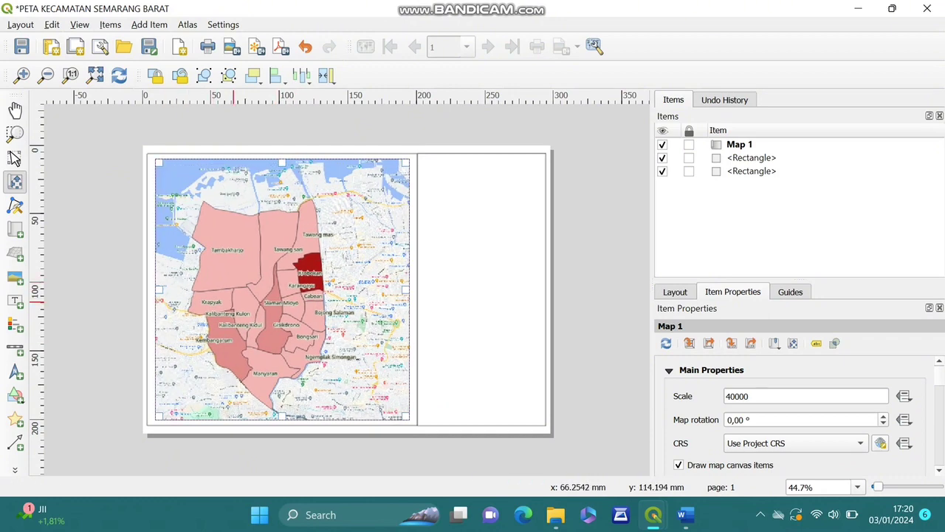
left_click_drag(239, 310, 245, 309)
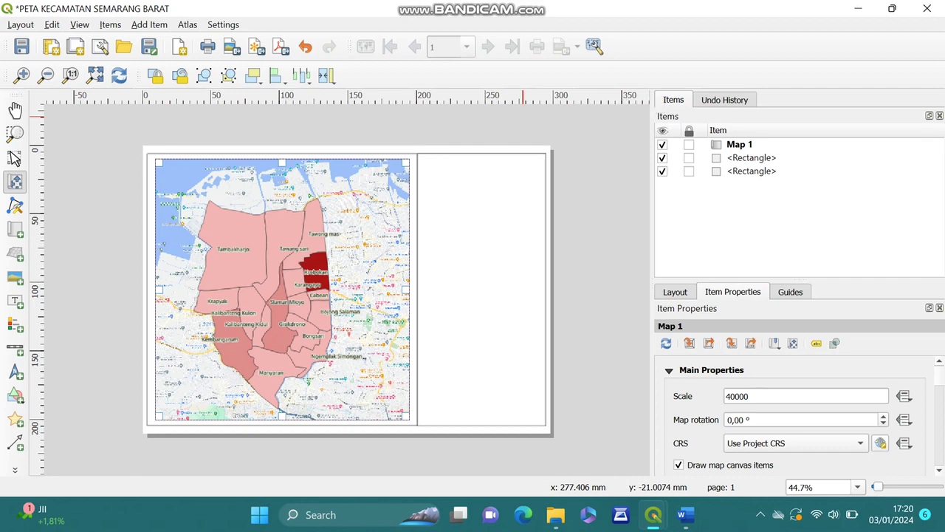
Hide the Google.cn Normal basemap in the main QGIS window, then return to the layout and refresh its map
left_click(858, 8)
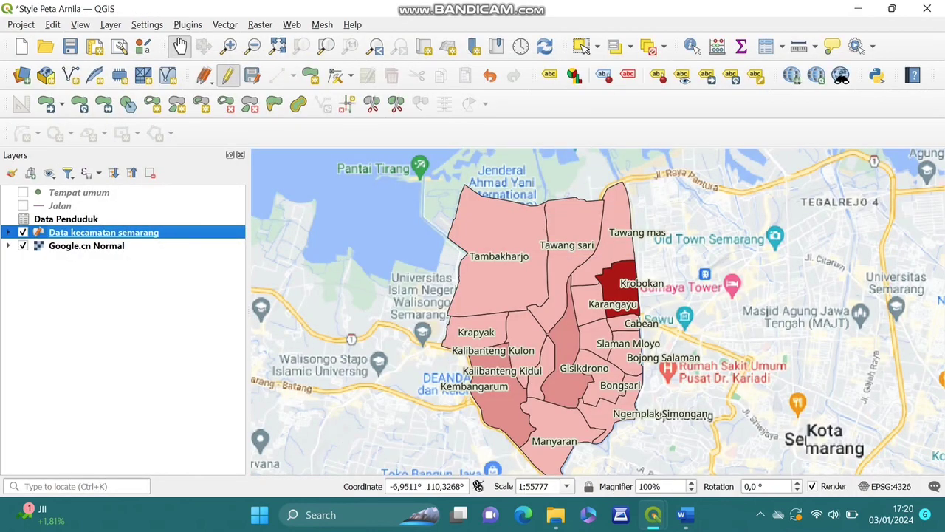
left_click(23, 245)
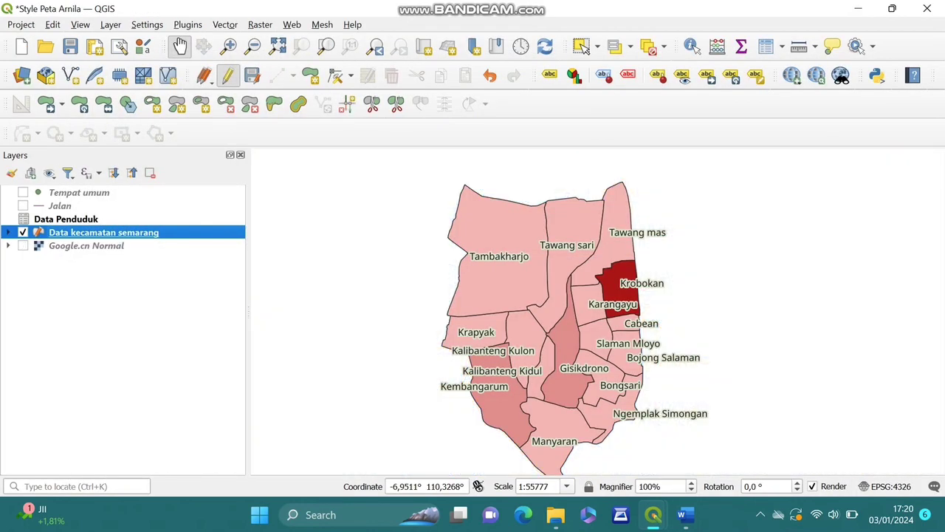
mouse_move(654, 515)
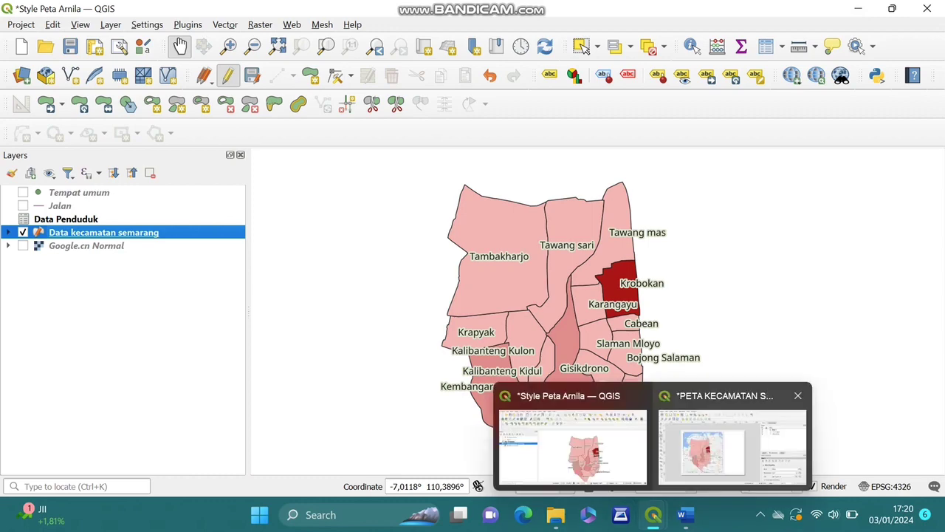
left_click(734, 442)
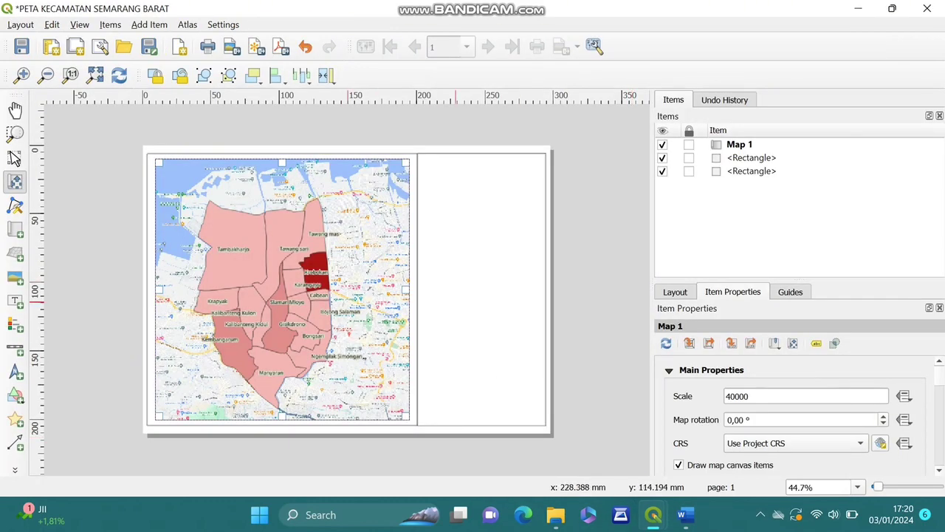
left_click(119, 76)
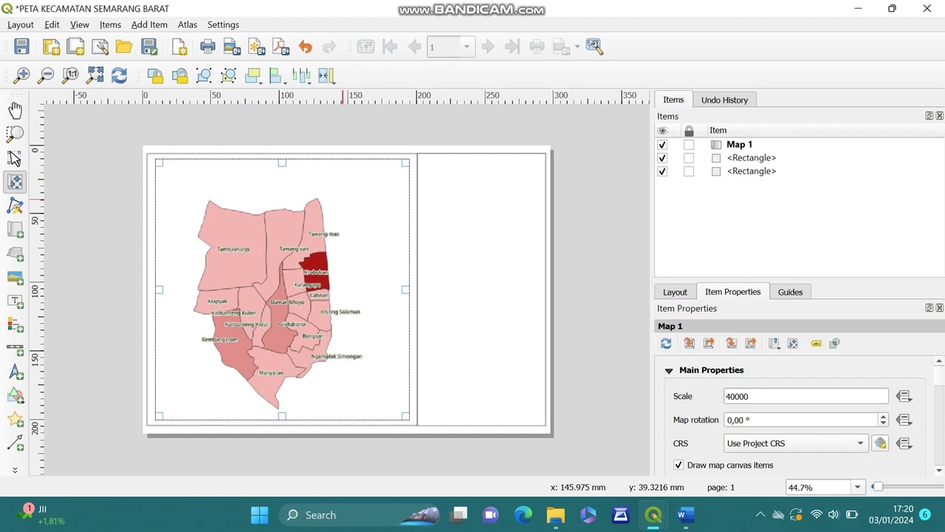
Enlarge the map frame by its corners until it fills the large left rectangle exactly
left_click(14, 157)
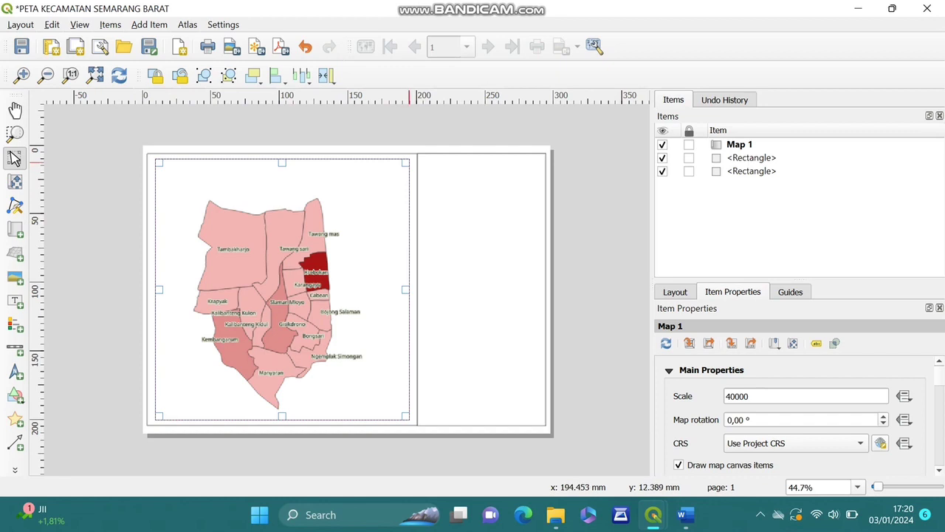
left_click_drag(406, 161, 417, 153)
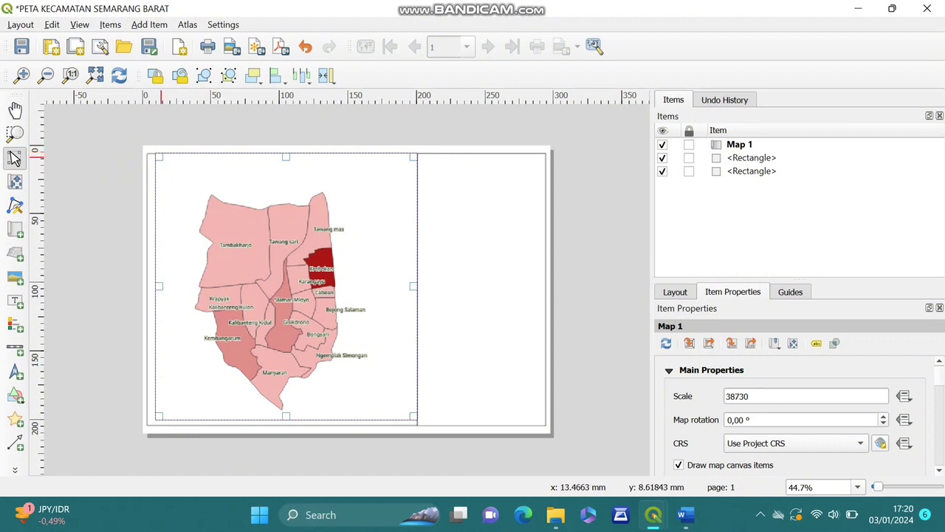
left_click_drag(162, 163, 156, 166)
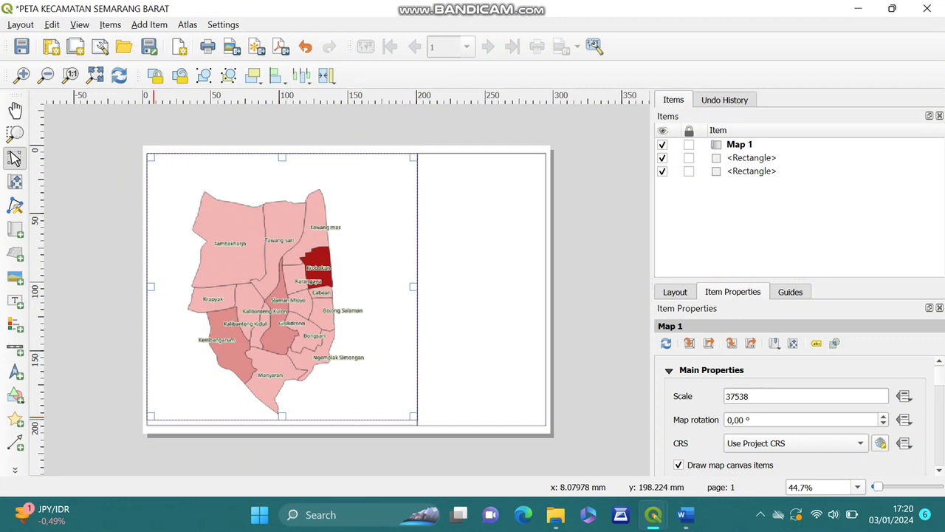
left_click_drag(157, 420, 155, 425)
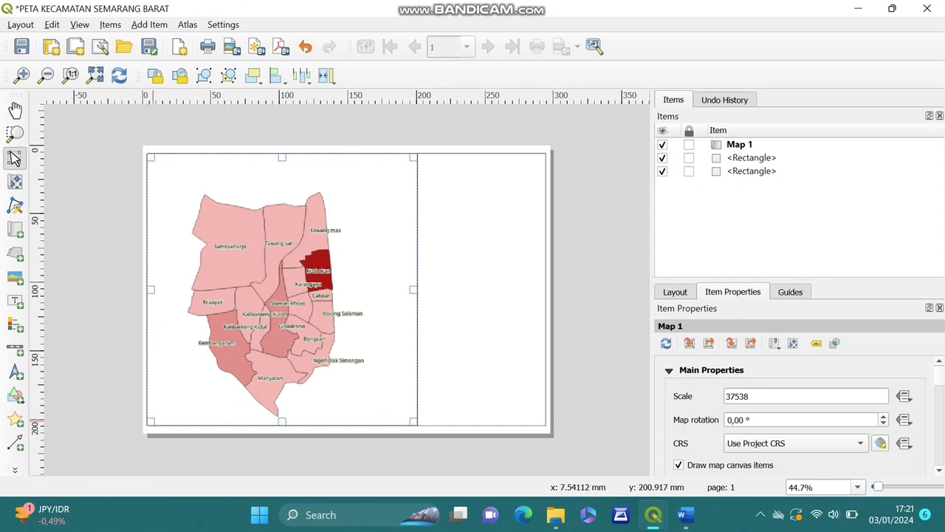
Add a text label box across the upper part of the right rectangle
left_click(488, 322)
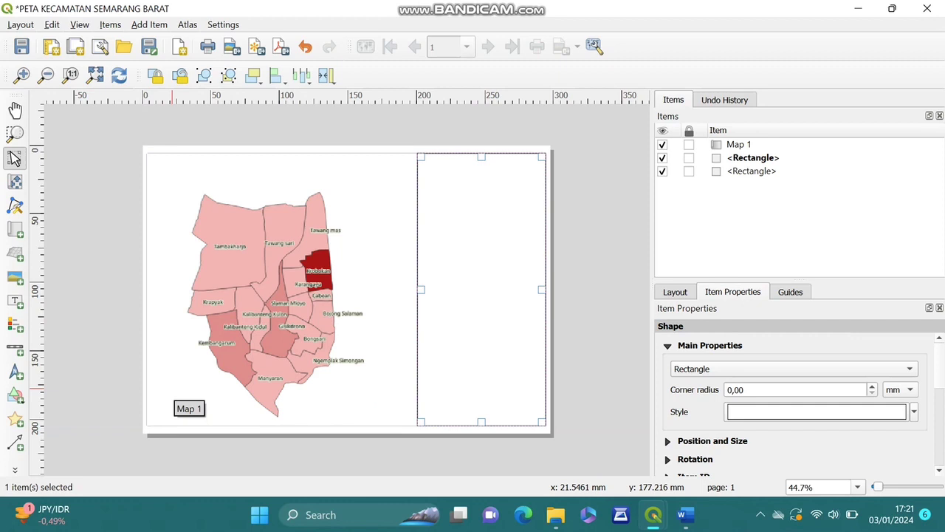
left_click(15, 301)
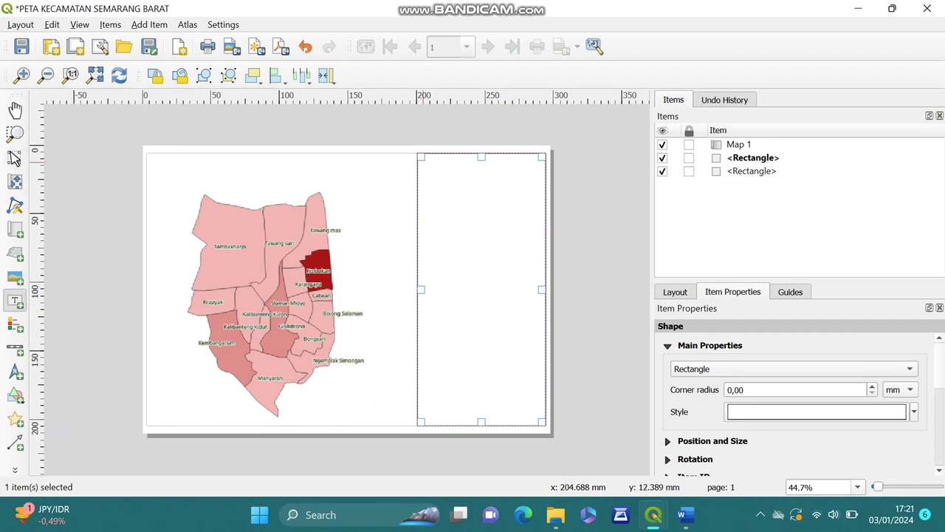
left_click_drag(423, 163, 539, 203)
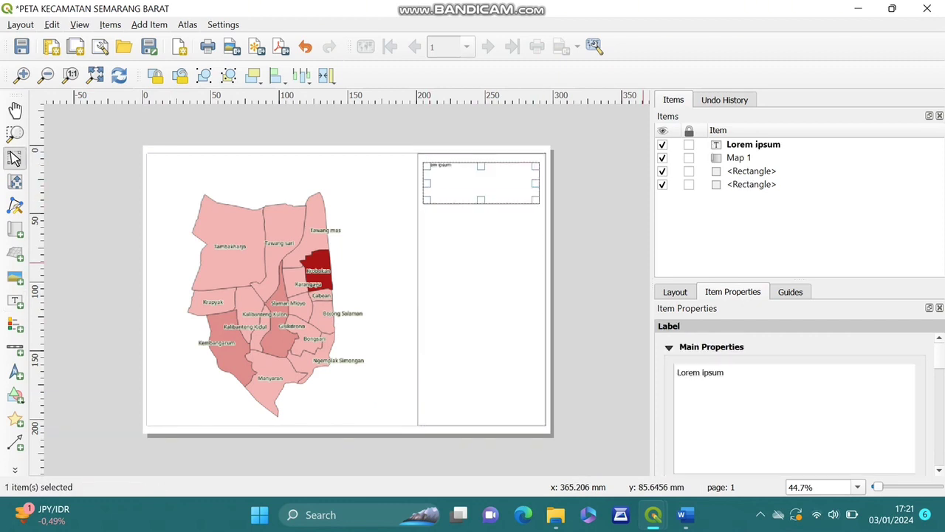
Replace the label's placeholder text with "Peta Persebaran Penduduk Kecamatan Semarang Barat Tahun 2020" and reduce the height of its box
key("BackSpace")
key("BackSpace")
key("BackSpace")
key("BackSpace")
key("BackSpace")
key("BackSpace")
key("BackSpace")
key("BackSpace")
key("BackSpace")
key("BackSpace")
key("BackSpace")
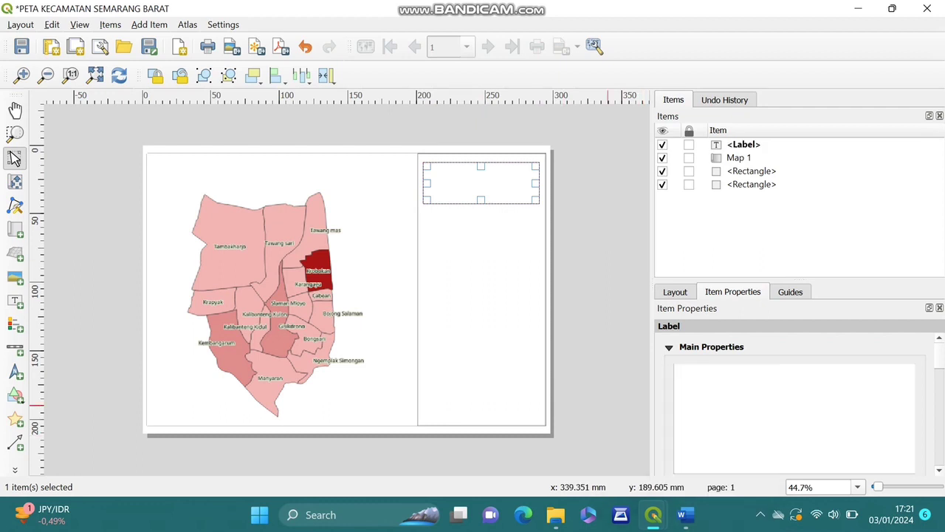
type("Peta Persebaran")
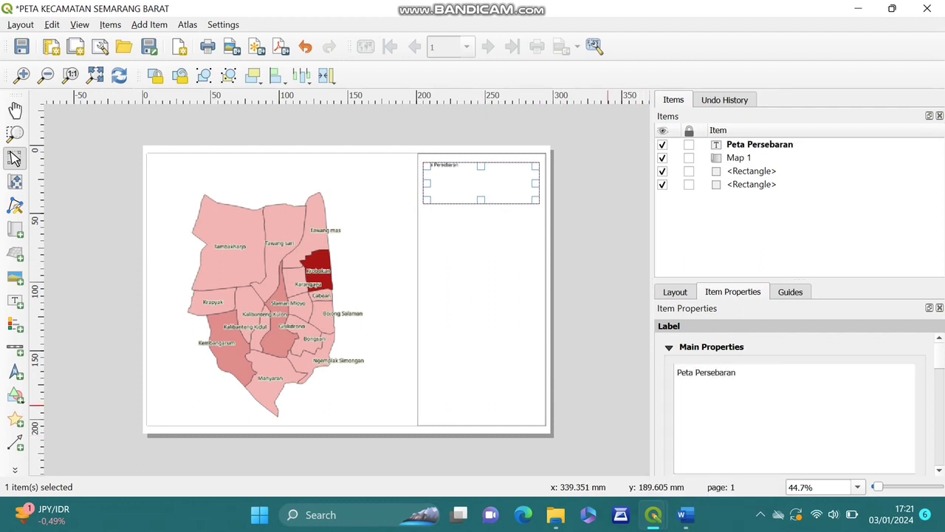
type(" Penduduk Kec")
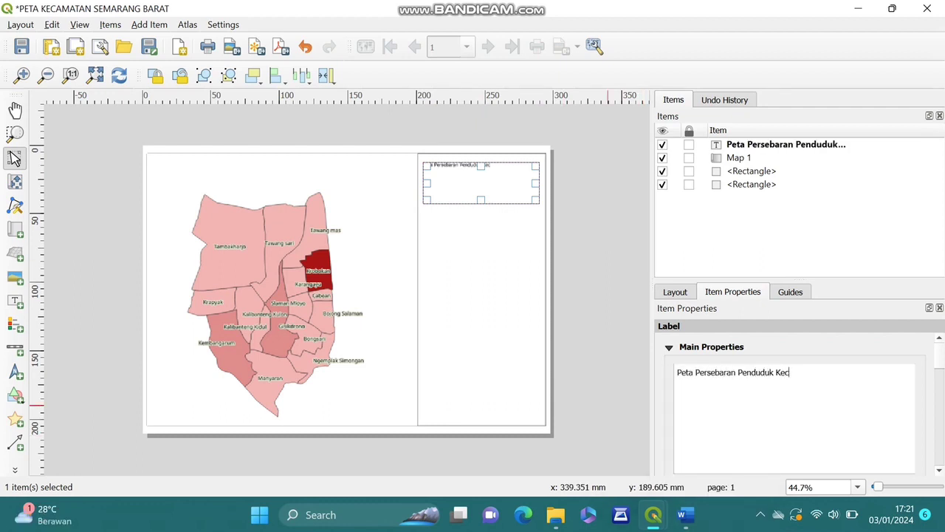
type("amatan Semarang Bar")
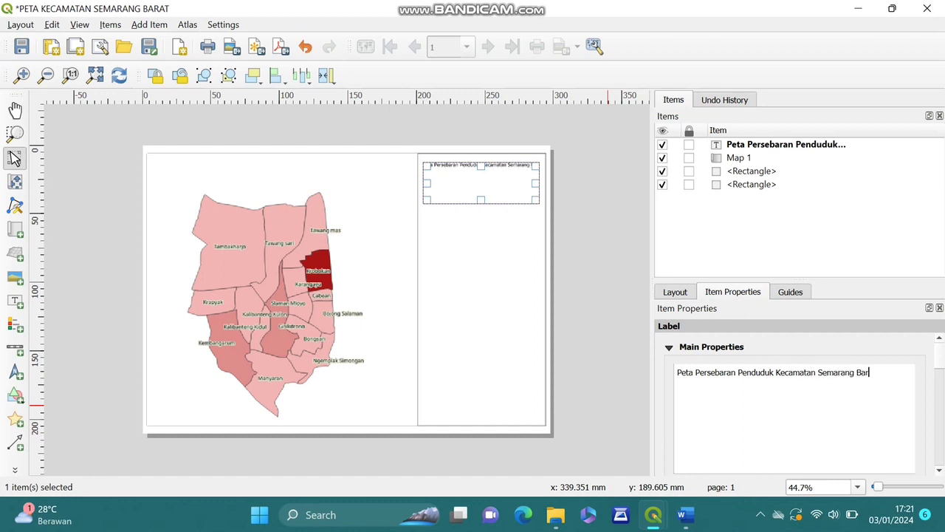
type("at  Tahun 2020")
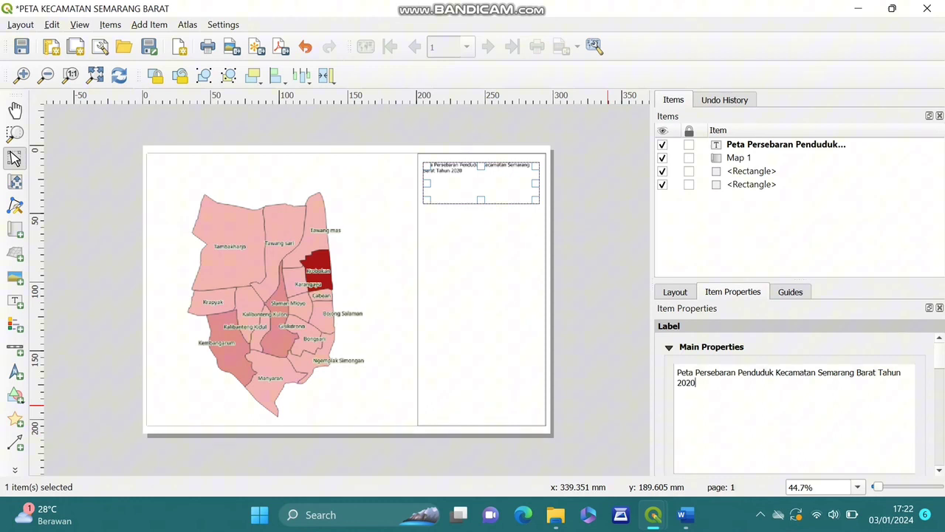
left_click_drag(481, 199, 480, 186)
Set the title label's font to Montserrat SemiBold at size 16 points
scroll(794, 403, "down", 3)
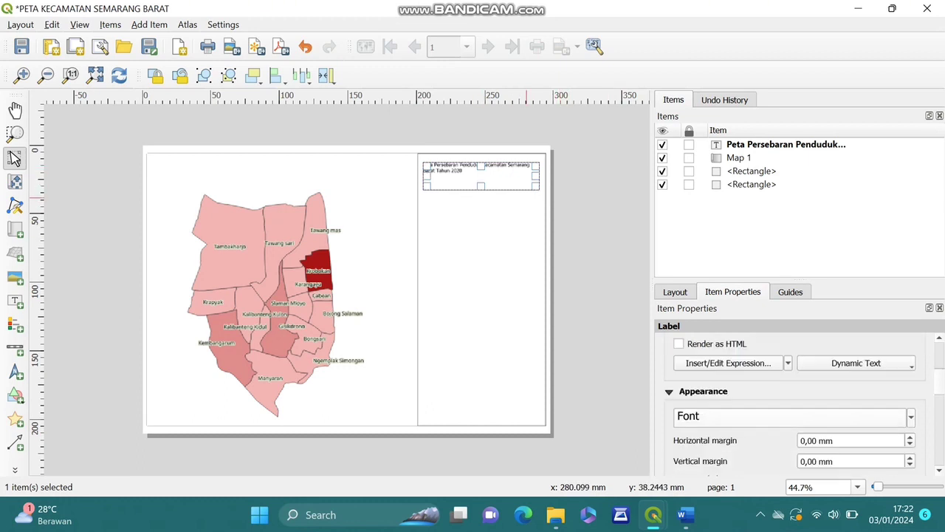
left_click(794, 416)
left_click(741, 392)
left_click(885, 392)
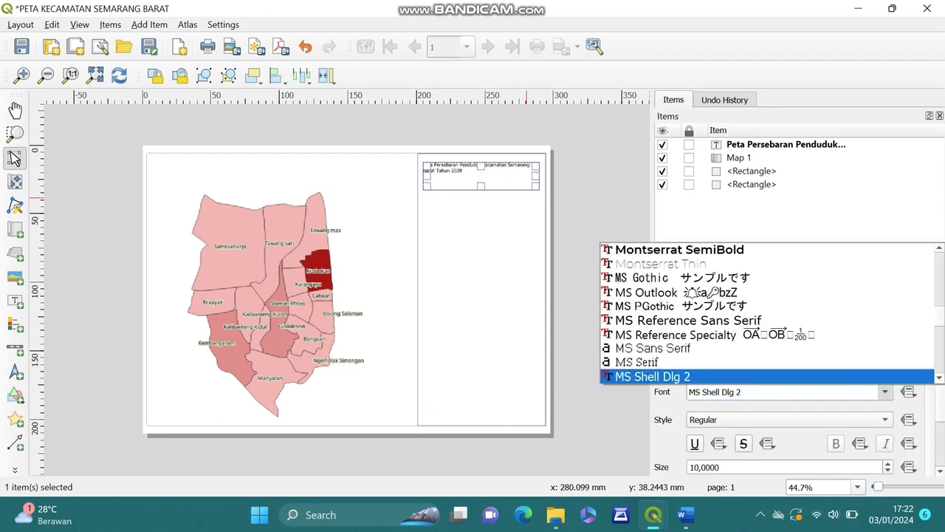
left_click(683, 249)
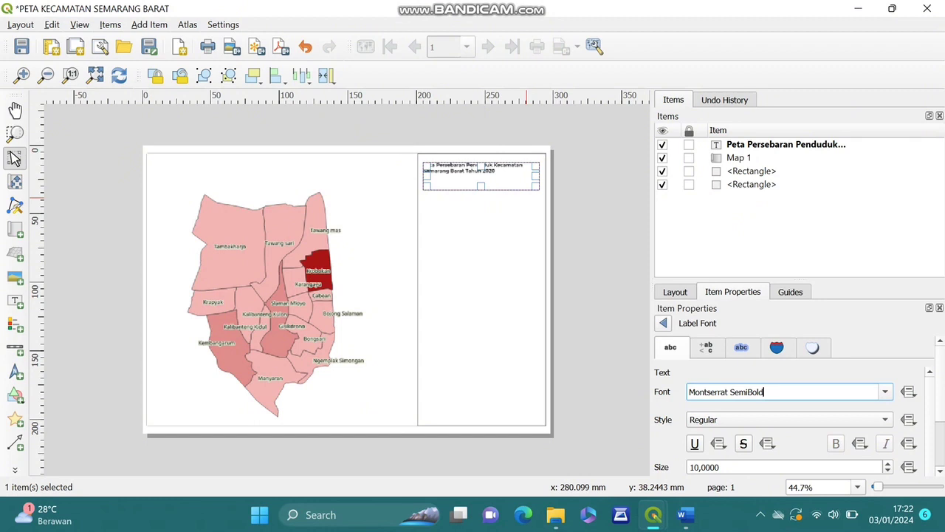
left_click(888, 464)
left_click(888, 464)
left_click(887, 463)
left_click(888, 464)
left_click(888, 464)
left_click(888, 463)
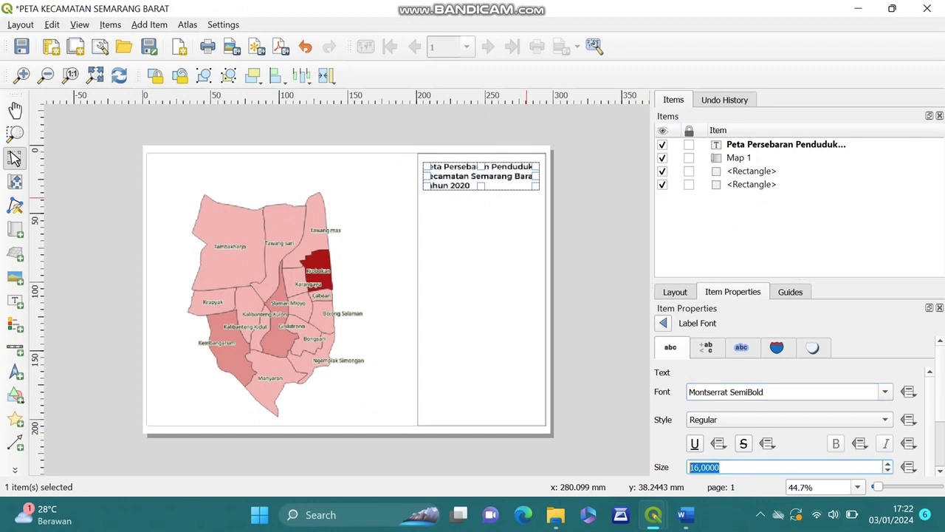
Keep the title's font style Regular and center its text horizontally within the label box
left_click(785, 391)
left_click(789, 419)
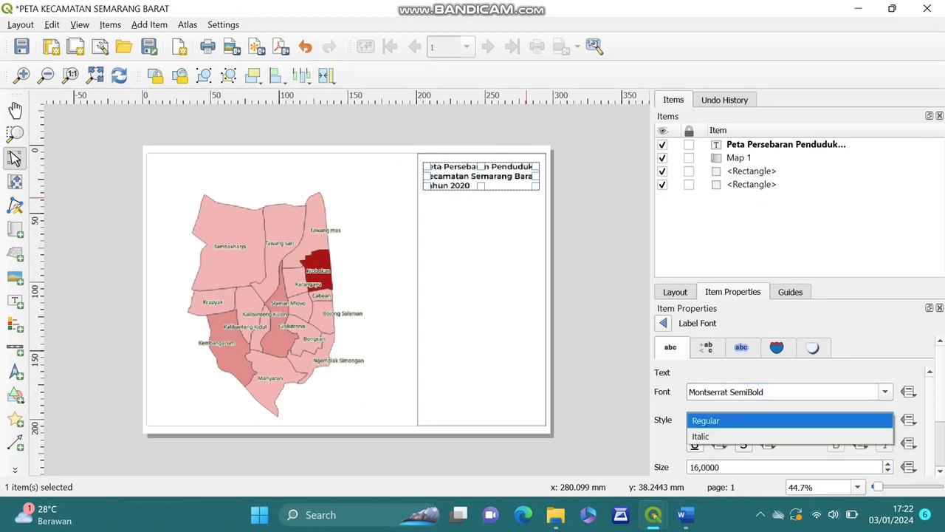
left_click(788, 421)
scroll(798, 407, "down", 2)
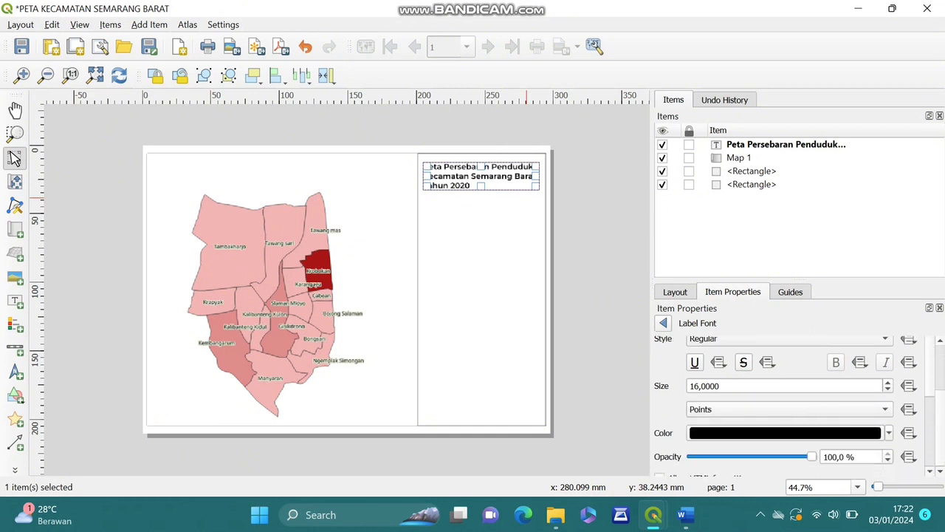
scroll(795, 407, "down", 3)
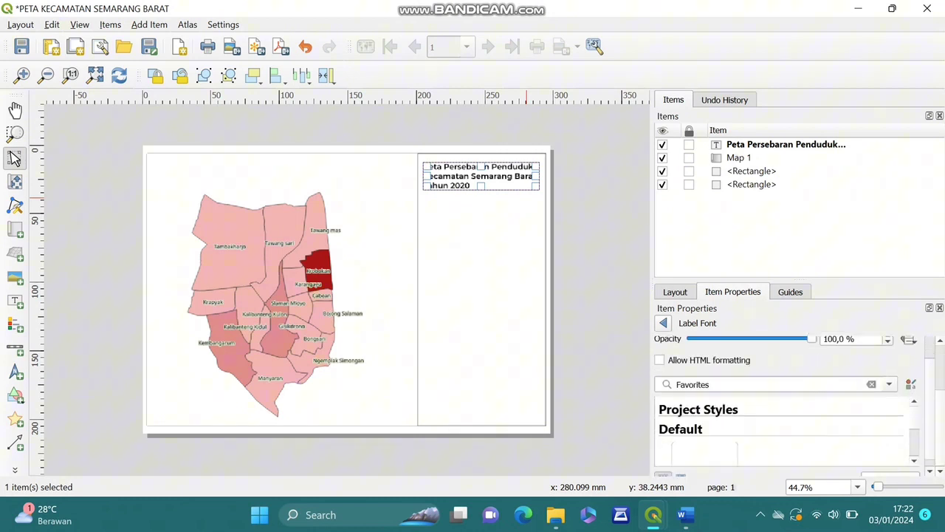
scroll(787, 406, "up", 2)
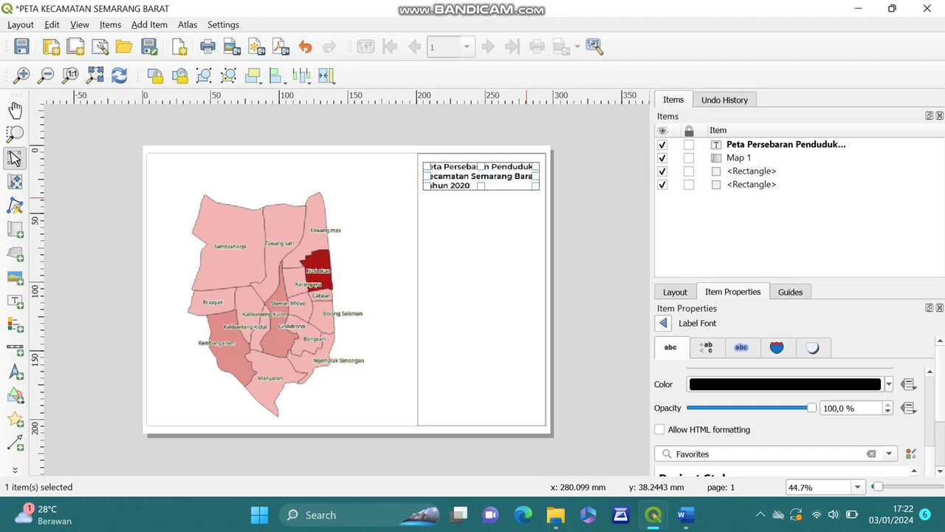
key("Escape")
scroll(794, 406, "down", 2)
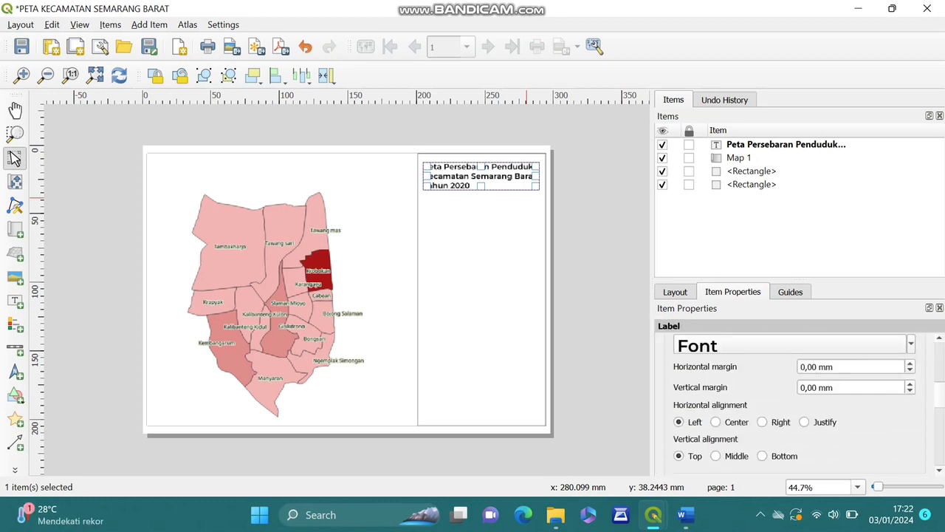
left_click(716, 422)
left_click(495, 212)
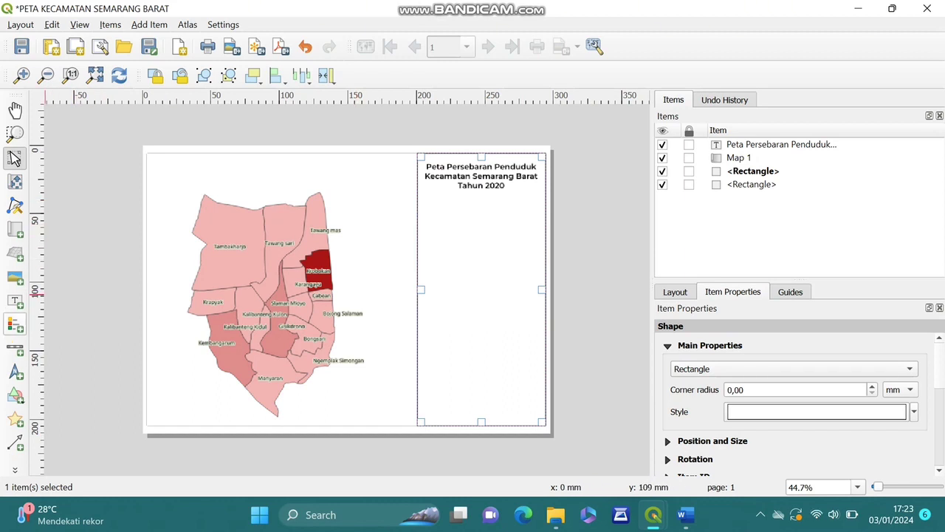
Add a scale bar for Map 1 just below the title in the right rectangle
left_click(15, 347)
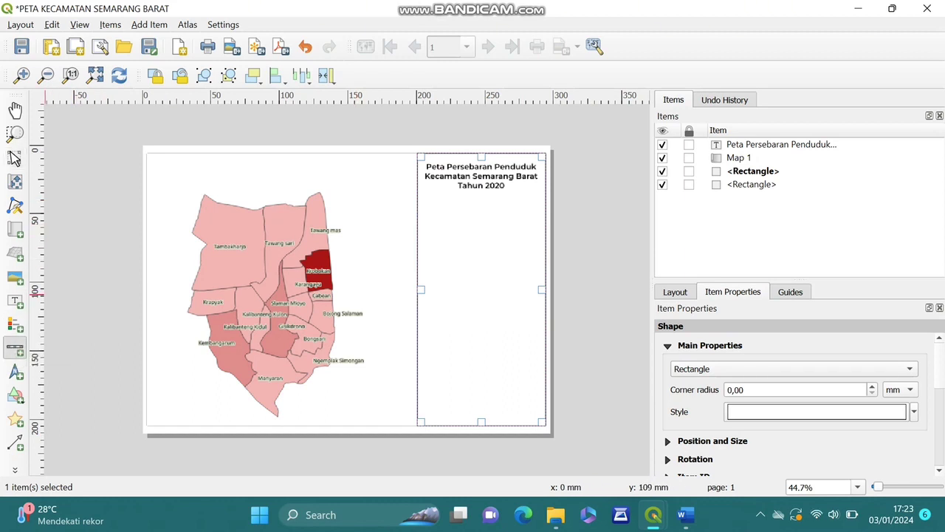
key("ctrl+z")
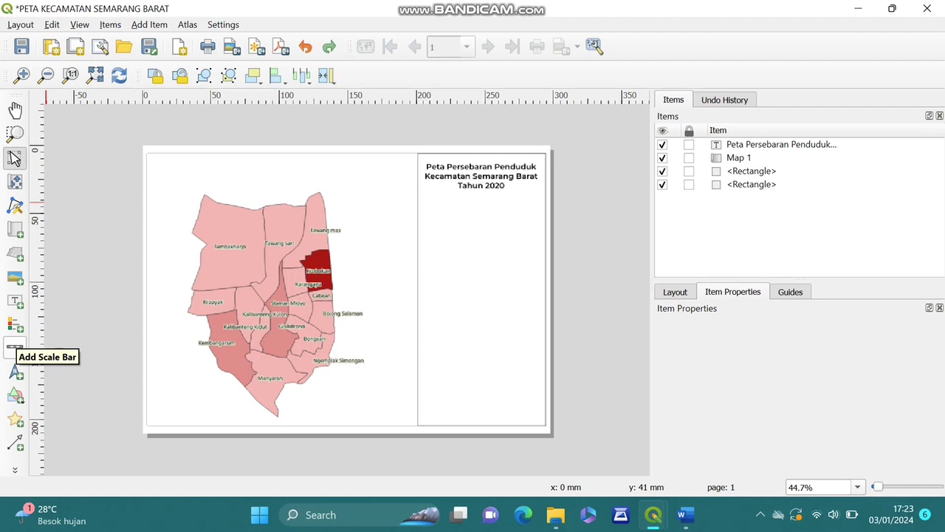
left_click(14, 347)
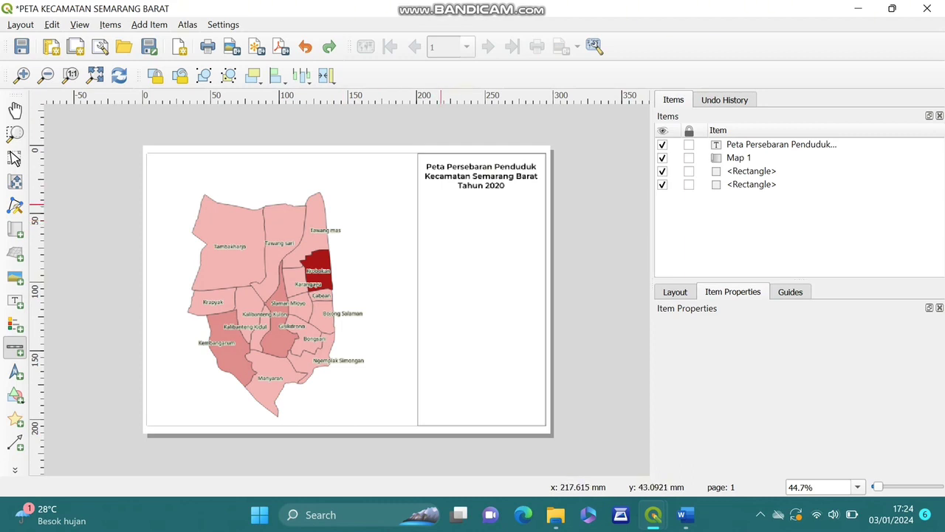
left_click_drag(441, 205, 528, 225)
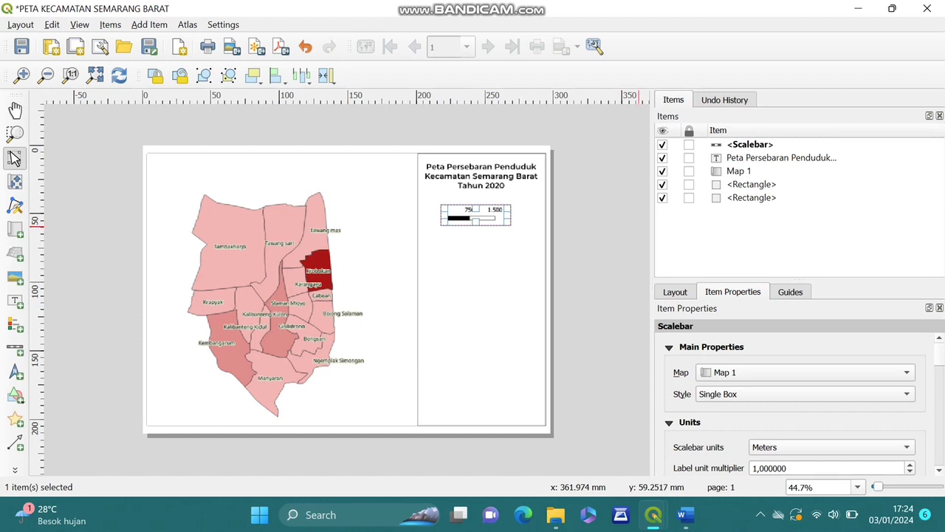
Change the scale bar style to Numeric and shift it slightly to the right beneath the title
left_click(805, 394)
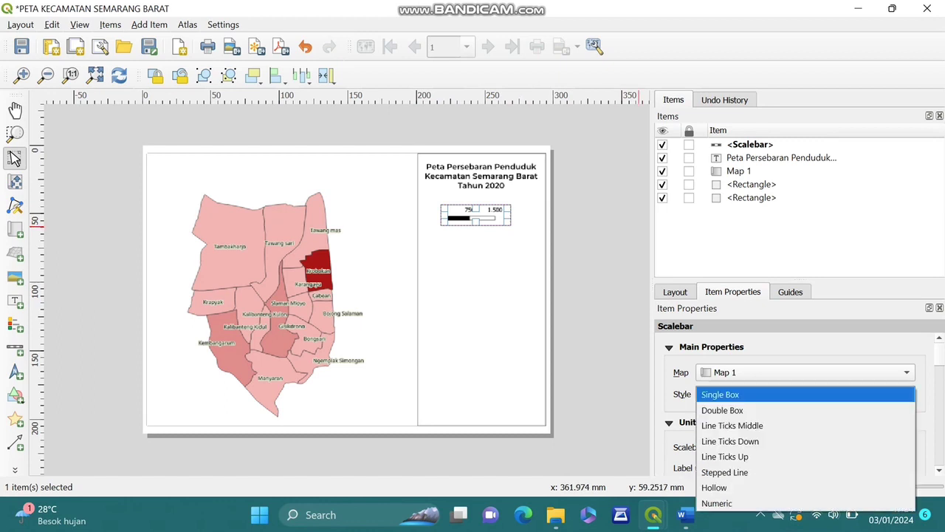
left_click(732, 503)
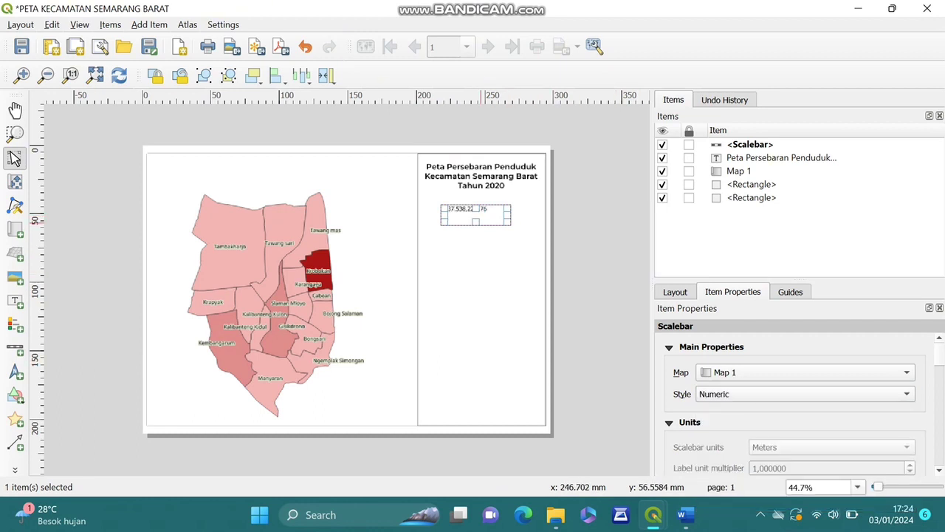
mouse_move(511, 224)
left_mouse_down()
mouse_move(486, 212)
mouse_move(523, 215)
left_mouse_up()
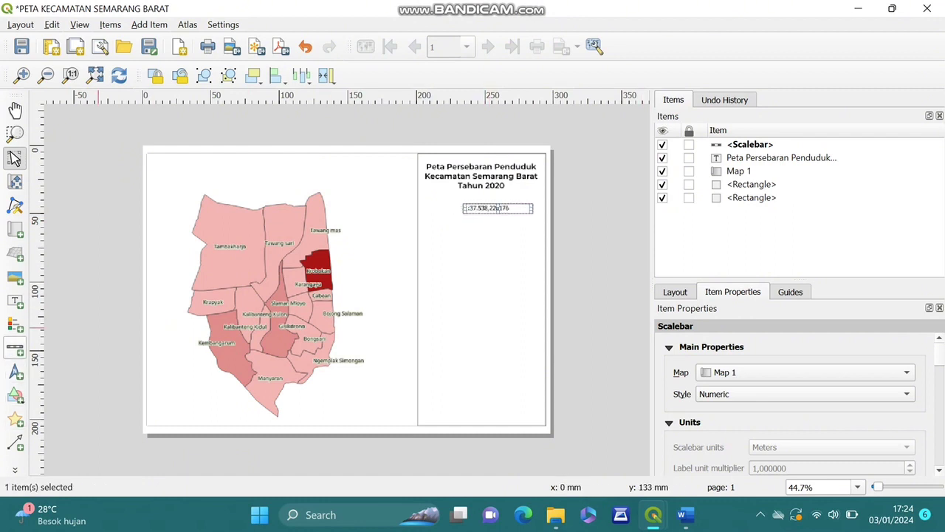
Add a text label about 20 mm wide and 7 mm high reading "skala" and place it directly left of the numeric scale
left_click(15, 300)
left_click_drag(431, 203, 459, 213)
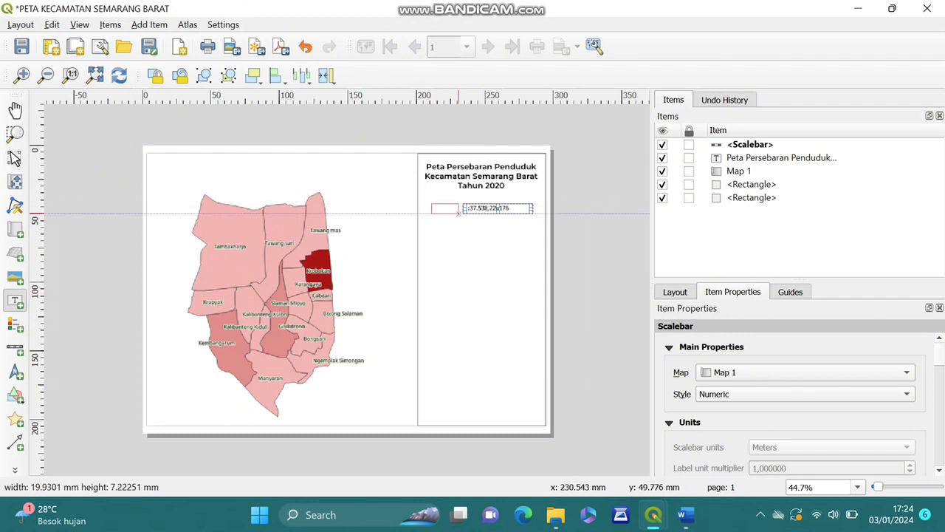
double_click(713, 373)
key("BackSpace")
key("BackSpace")
key("BackSpace")
key("BackSpace")
key("BackSpace")
key("BackSpace")
key("BackSpace")
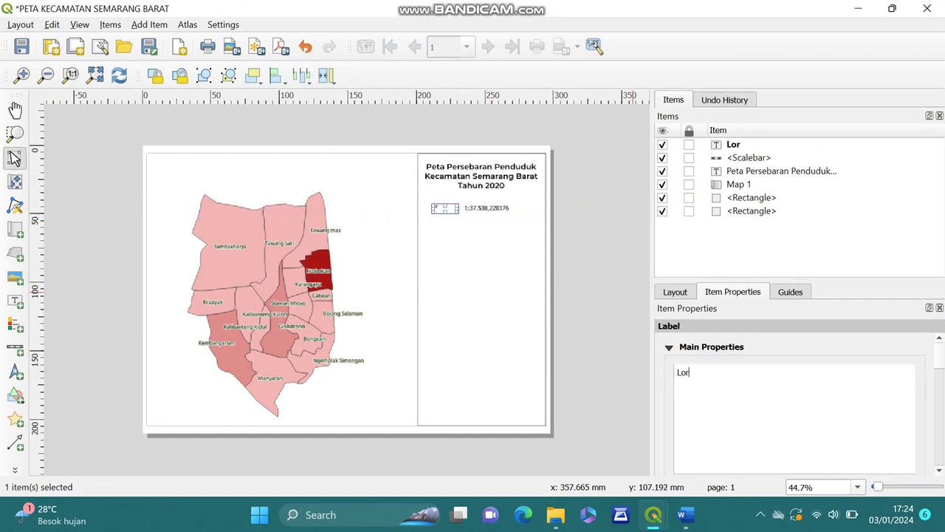
type("kala")
left_click(524, 295)
left_click(446, 213)
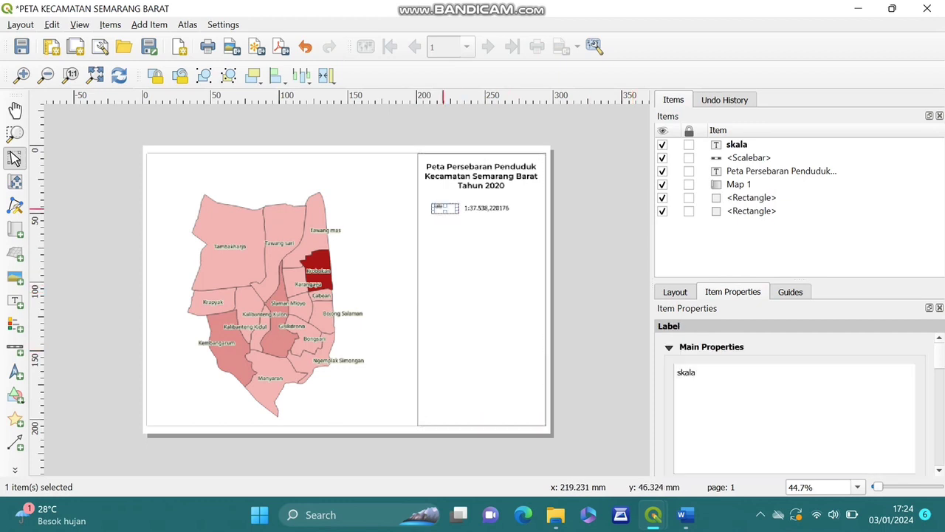
left_click_drag(443, 212, 454, 208)
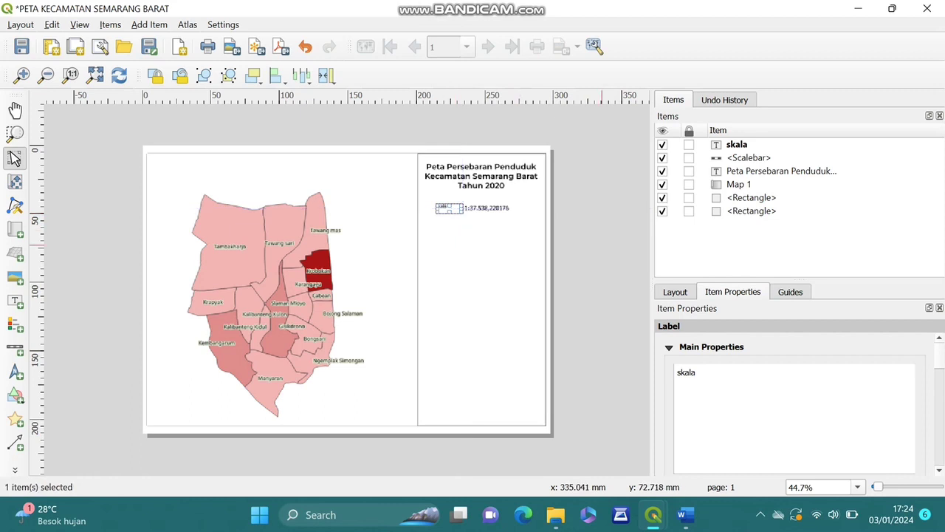
Set the skala label's font size to 12 points and center its text horizontally and vertically in the box
scroll(794, 406, "down", 5)
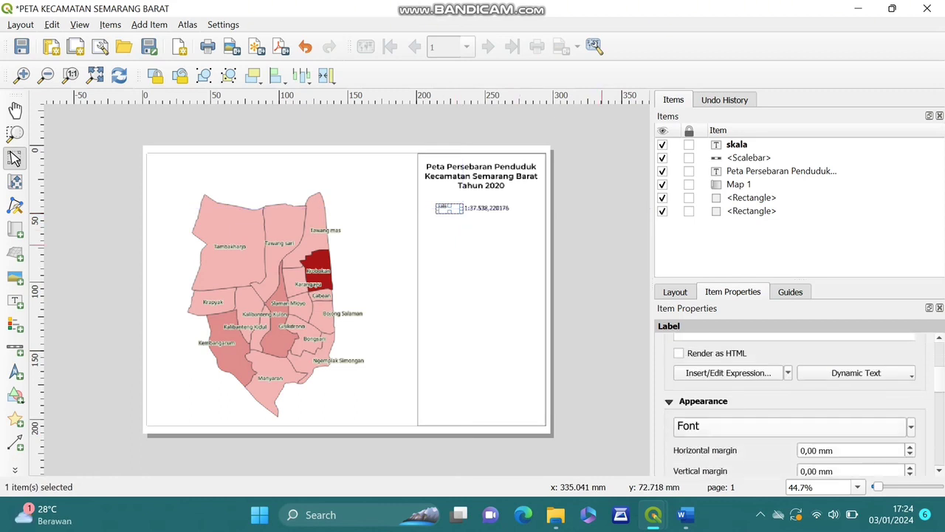
left_click(792, 426)
scroll(794, 406, "down", 1)
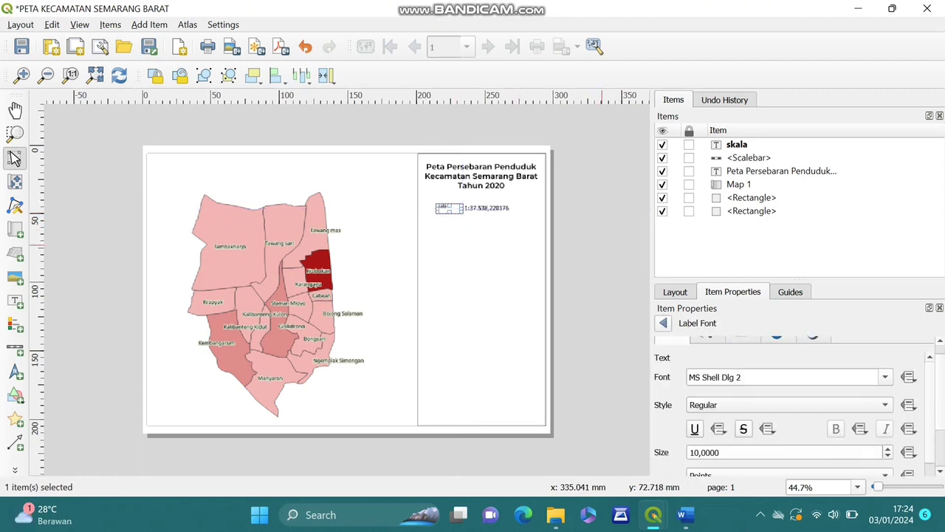
left_click(888, 433)
left_click(888, 433)
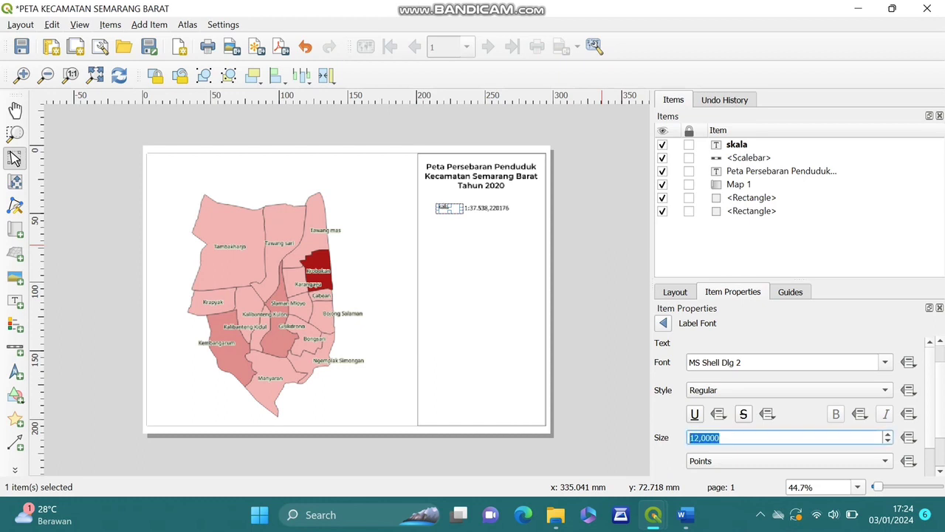
scroll(794, 406, "down", 2)
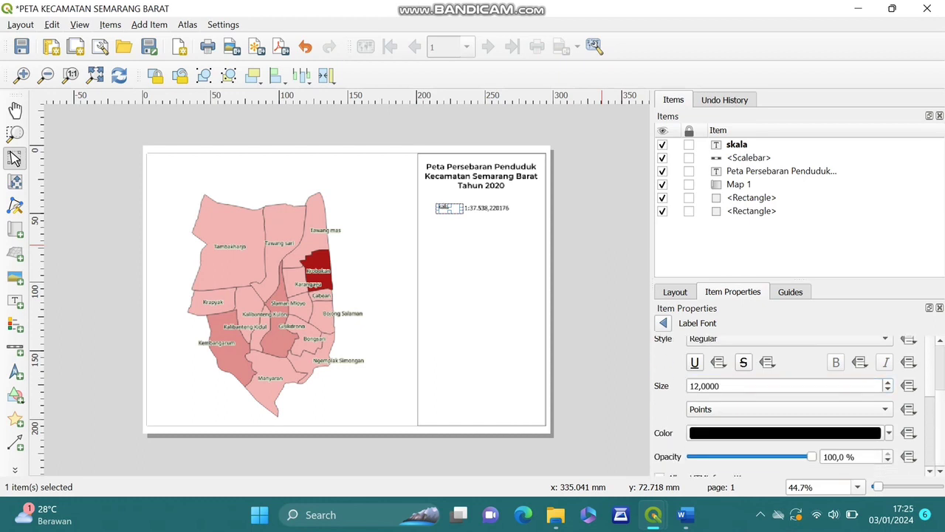
left_click(663, 322)
scroll(794, 402, "down", 5)
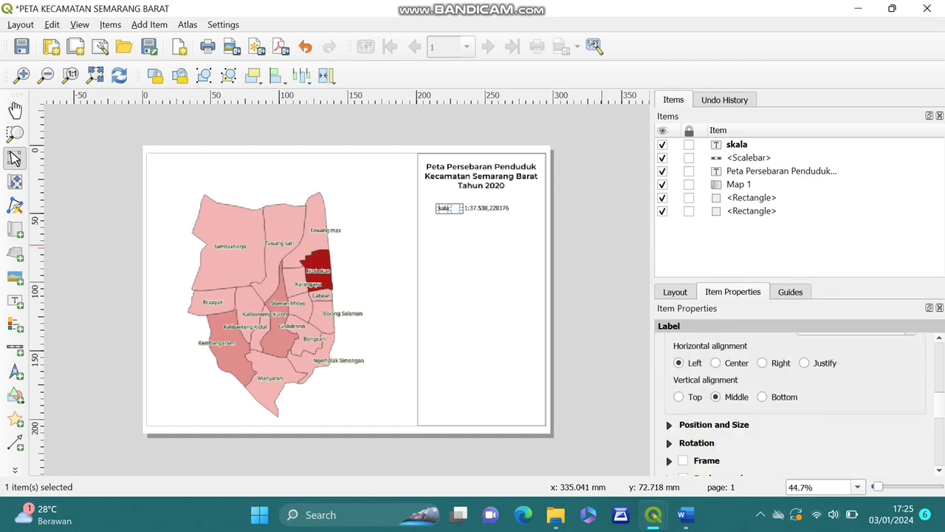
left_click(470, 271)
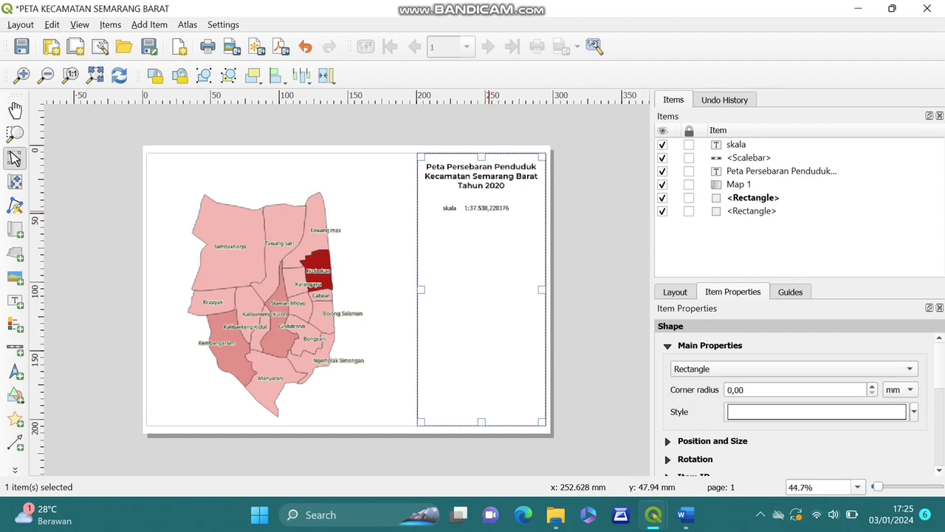
Turn on the frame around the map title label in the information column
left_click(490, 209)
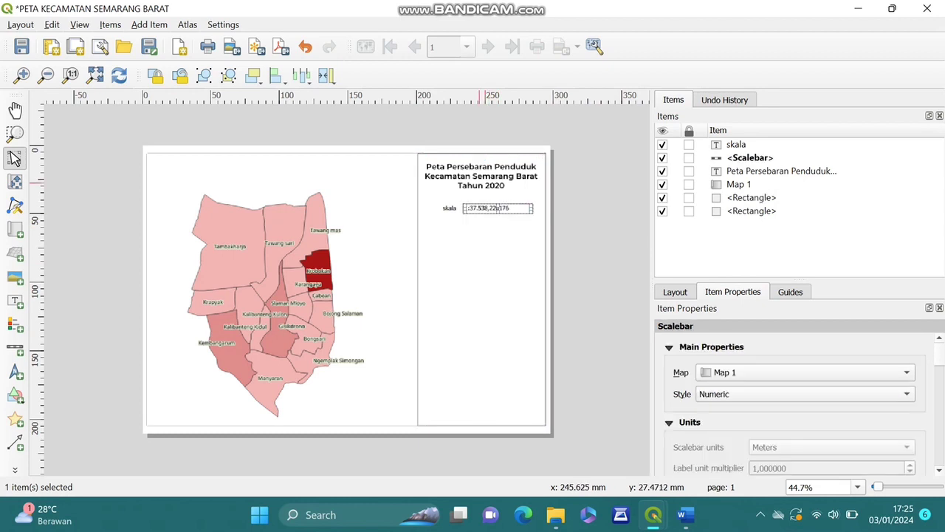
left_click(477, 180)
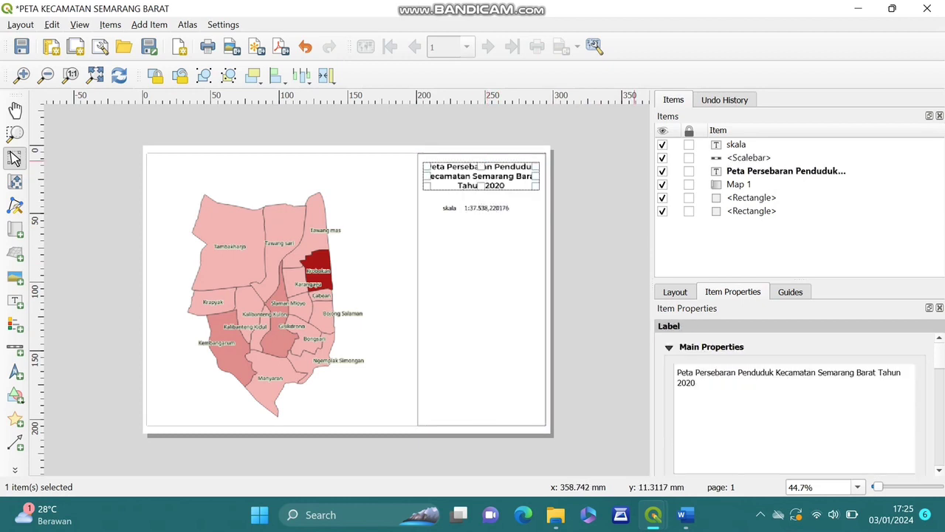
scroll(794, 406, "down", 3)
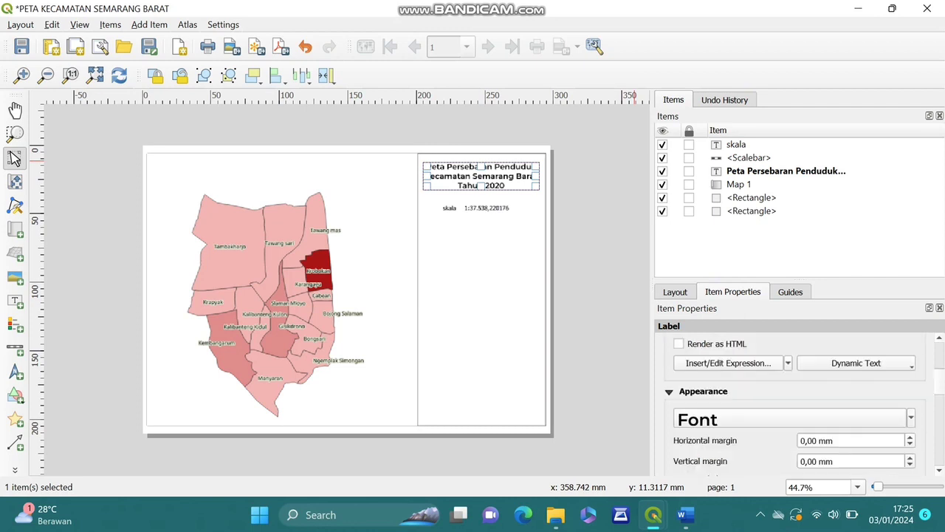
scroll(794, 406, "down", 10)
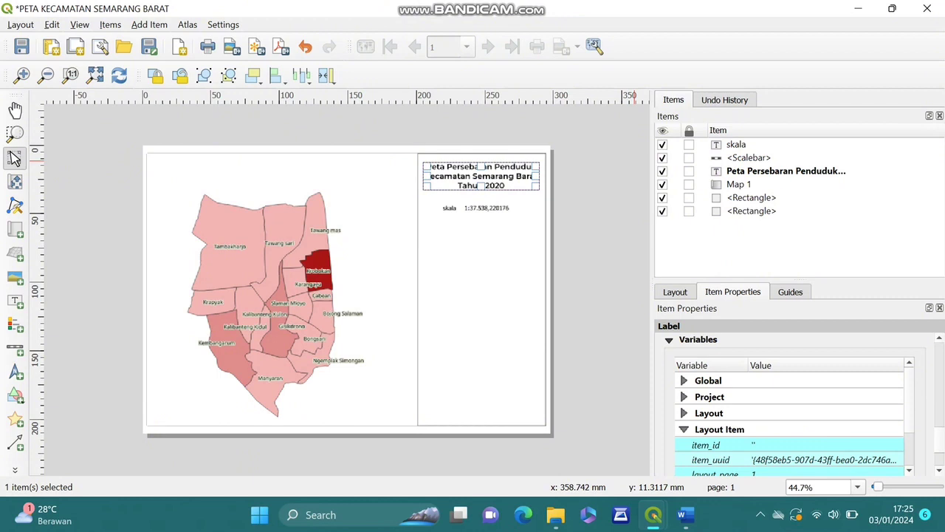
scroll(794, 406, "up", 5)
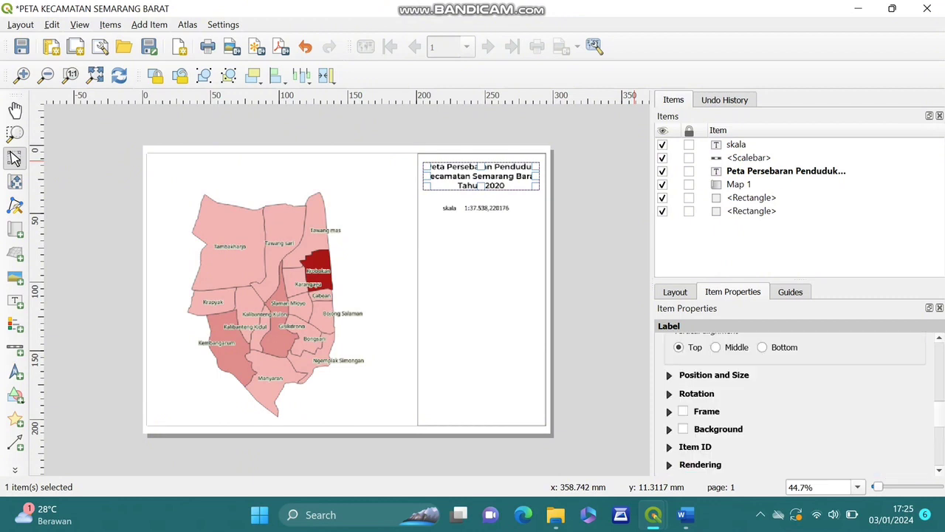
left_click(683, 412)
scroll(794, 407, "up", 1)
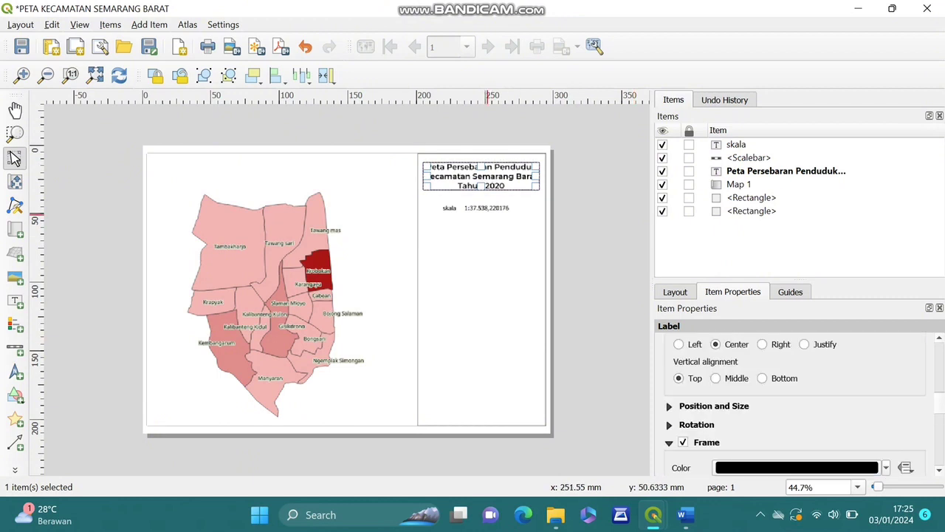
Add a second scale bar beneath the numeric scale, with kilometers as units and a label unit multiplier of 5
left_click(485, 210)
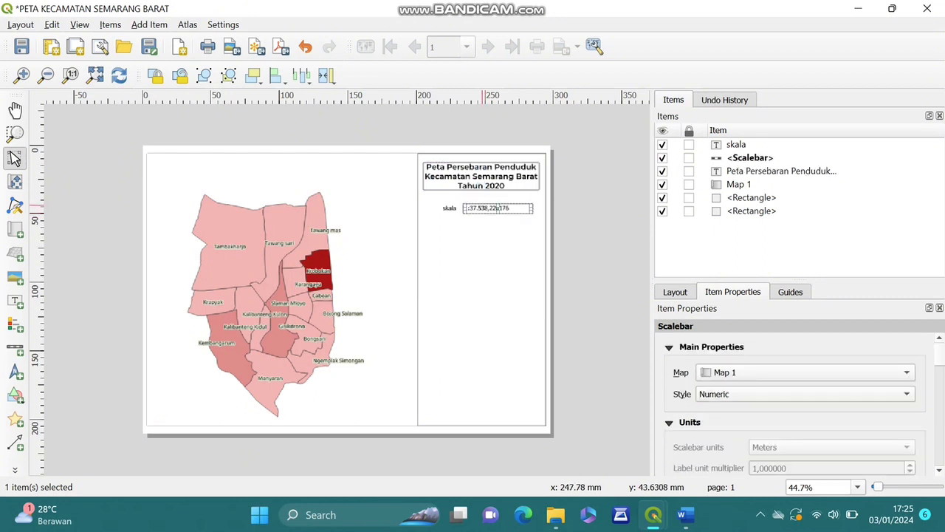
left_click_drag(436, 228, 526, 251)
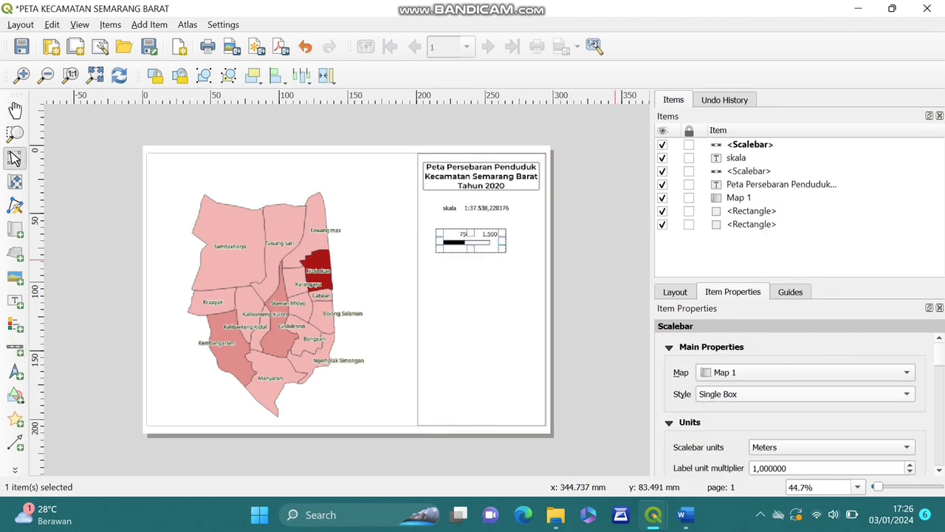
left_click(833, 446)
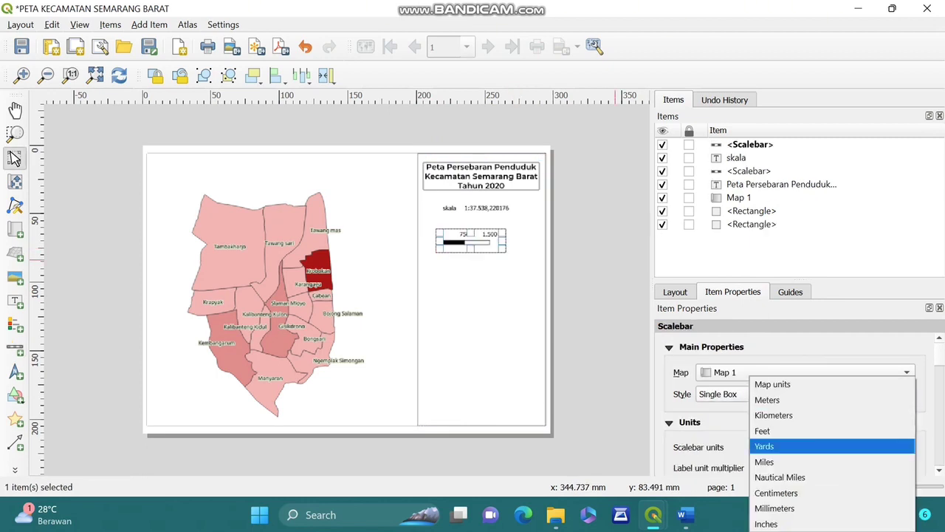
left_click(773, 415)
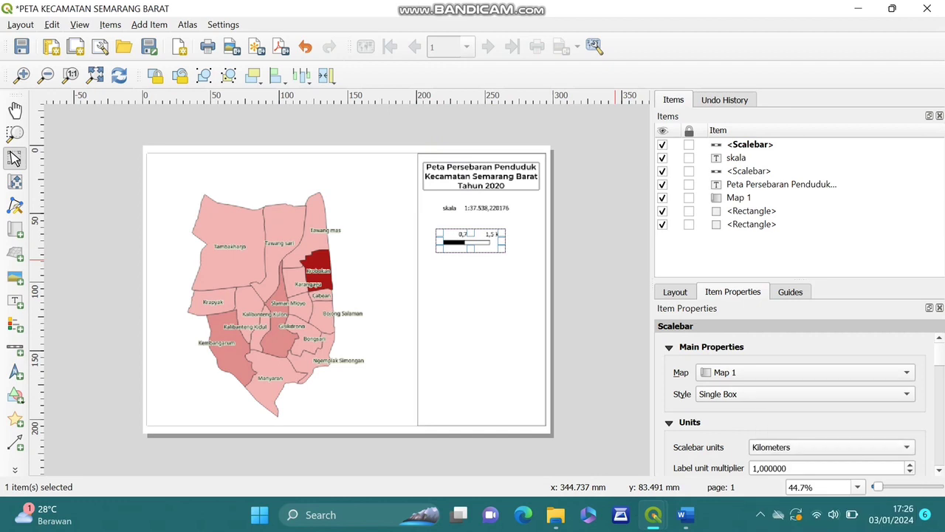
left_click(757, 468)
key("BackSpace")
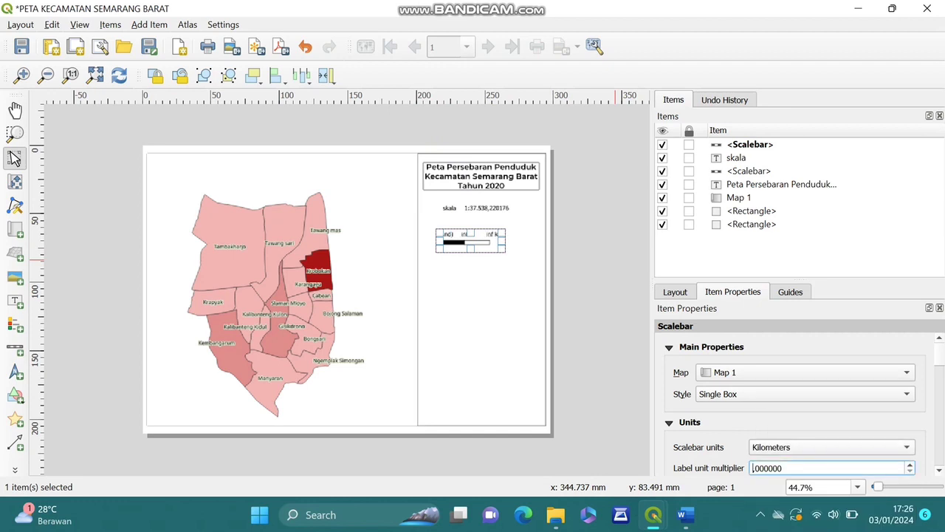
type("5")
key("ctrl+a")
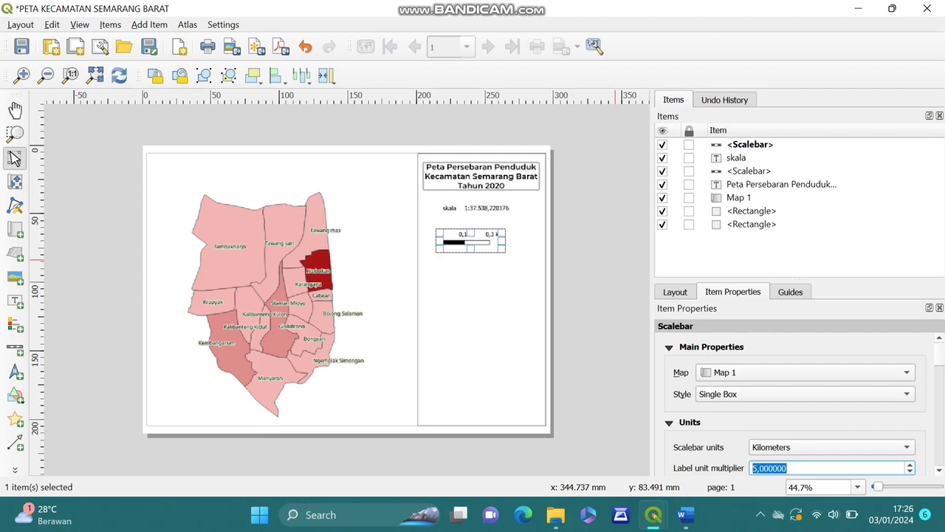
Give the new scale bar 2 left segments and a fixed width of 1 unit, and fit it inside the column beneath the numeric scale
scroll(797, 402, "down", 5)
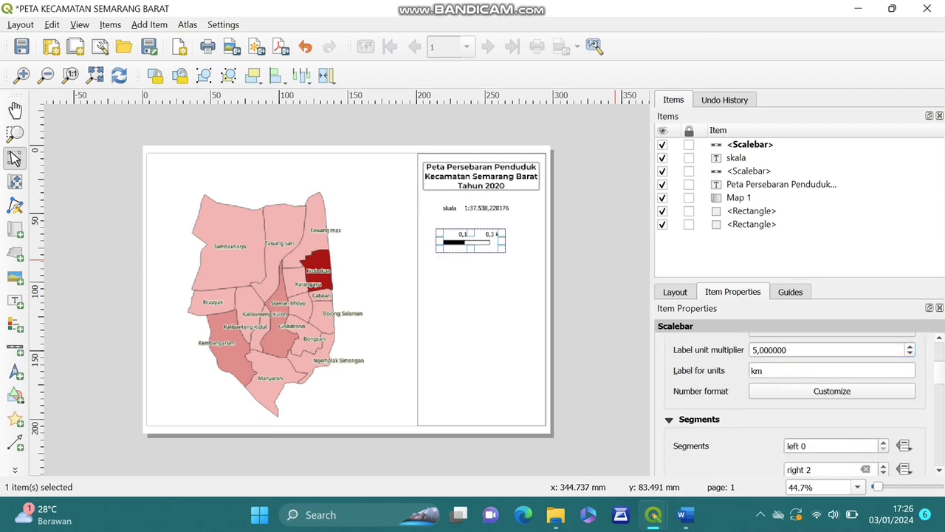
scroll(798, 403, "down", 2)
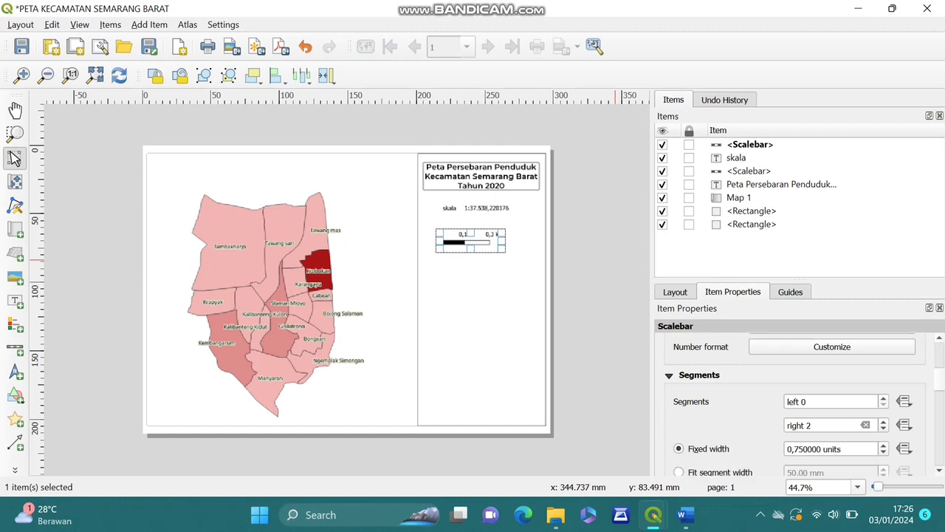
left_click(884, 397)
left_click(883, 397)
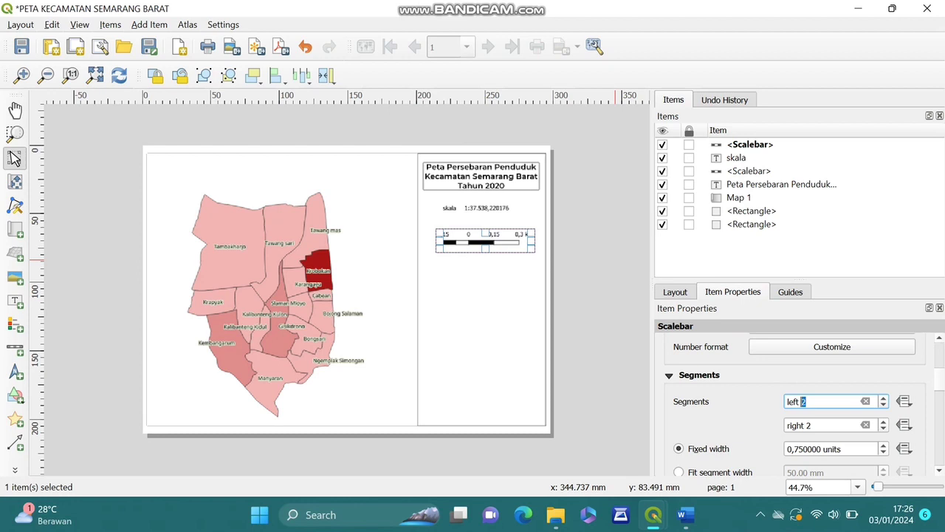
left_click(884, 444)
left_click(884, 444)
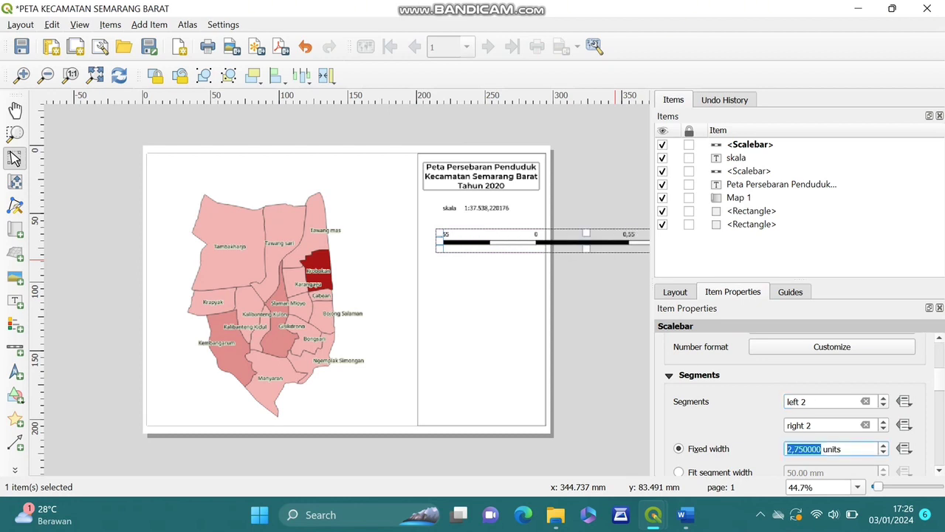
left_click(884, 452)
left_click(883, 452)
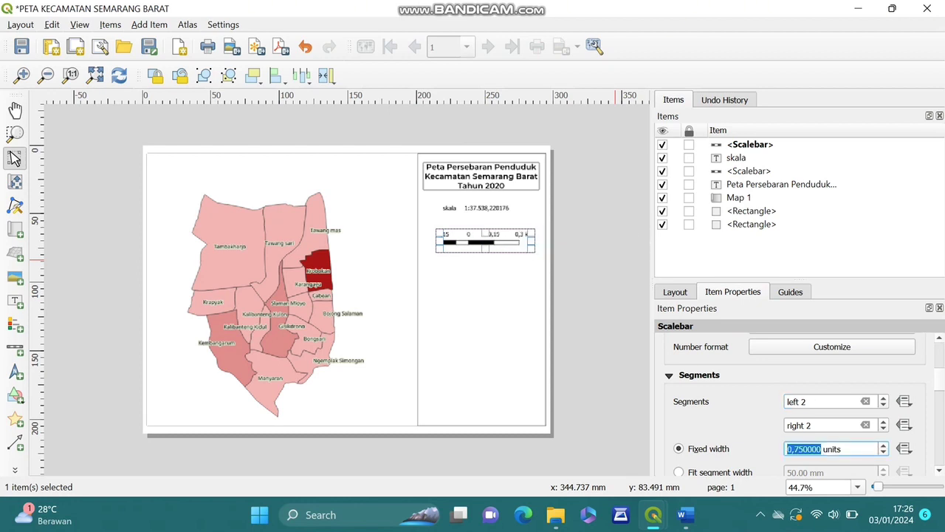
key("Down")
key("Up")
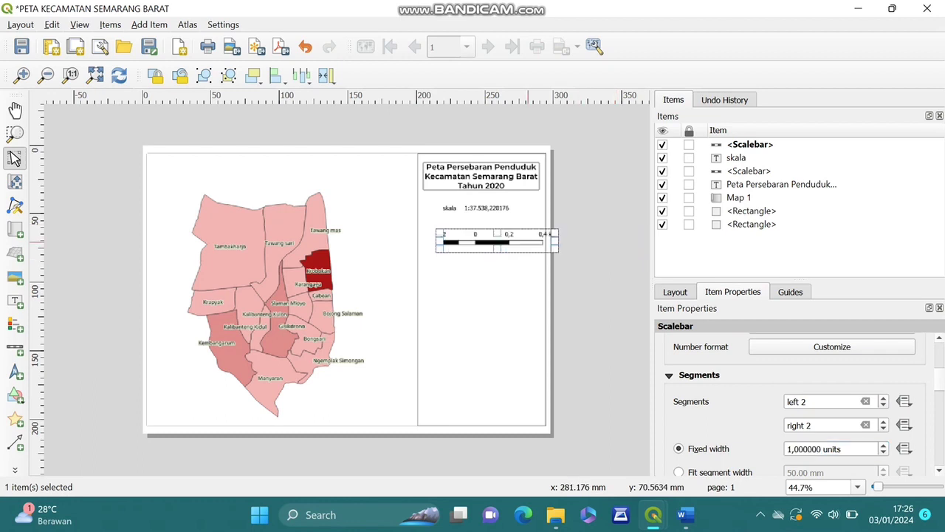
left_click_drag(537, 249, 513, 239)
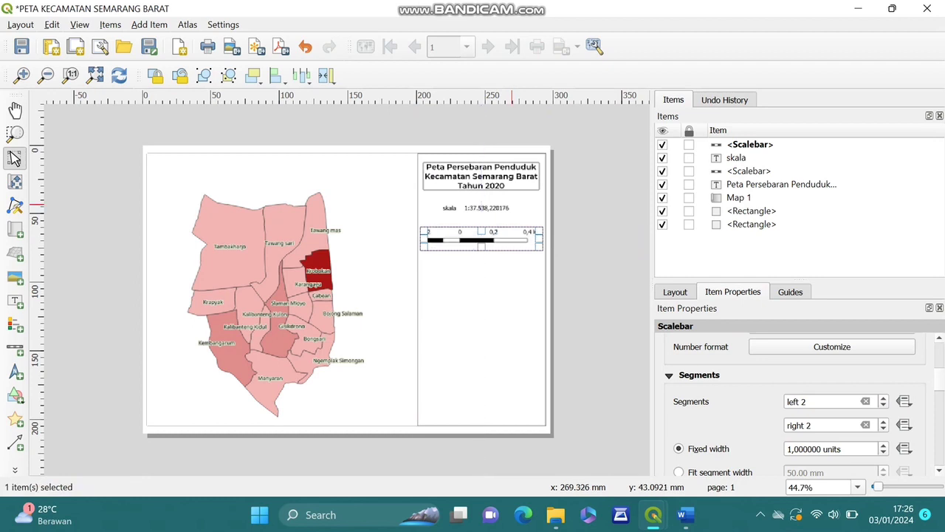
left_click_drag(504, 242, 503, 232)
Add a legend below the scale bar and remove its Tempat umum, Jalan, Data Penduduk and Google.cn Normal entries
left_click(15, 323)
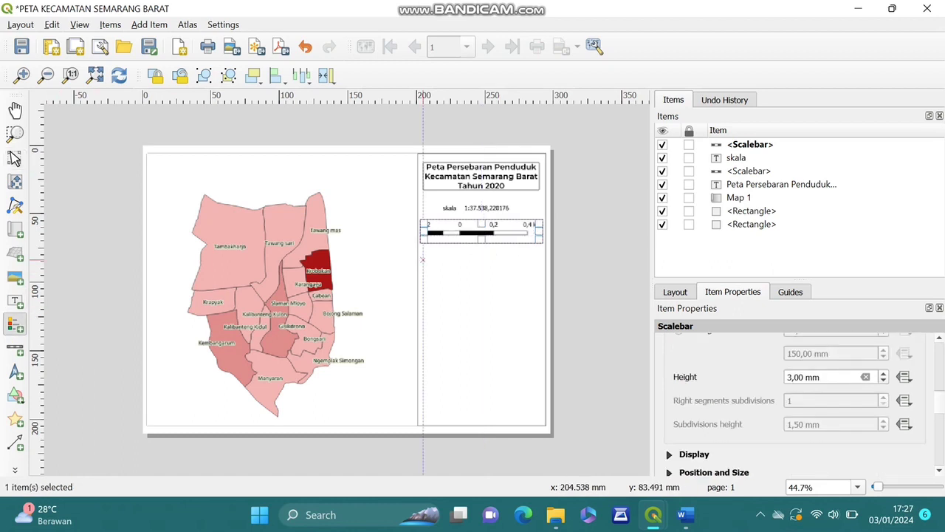
left_click_drag(423, 258, 540, 329)
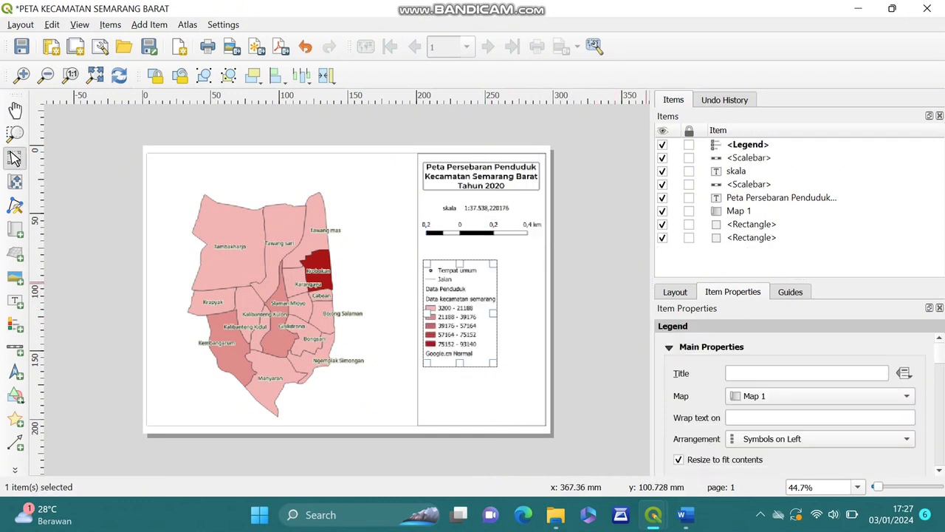
scroll(795, 399, "down", 3)
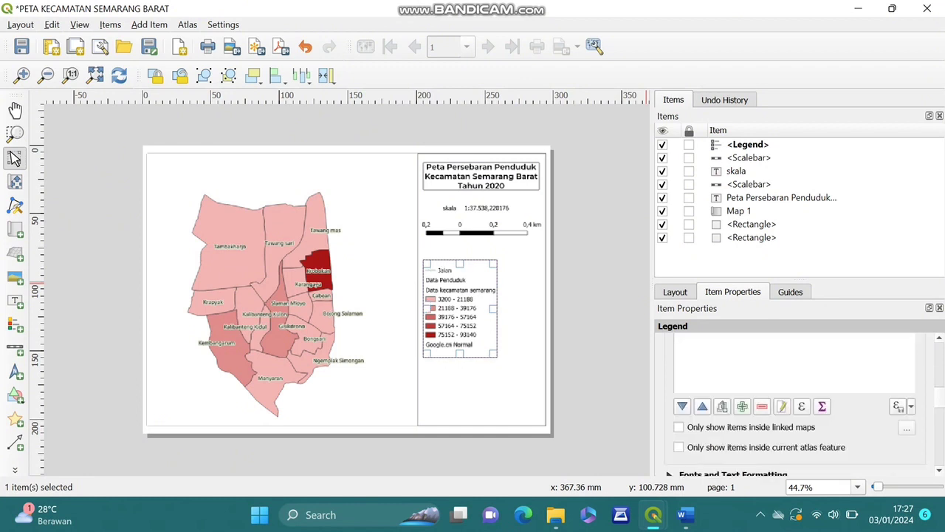
scroll(794, 399, "up", 3)
left_click(749, 373)
scroll(795, 398, "down", 3)
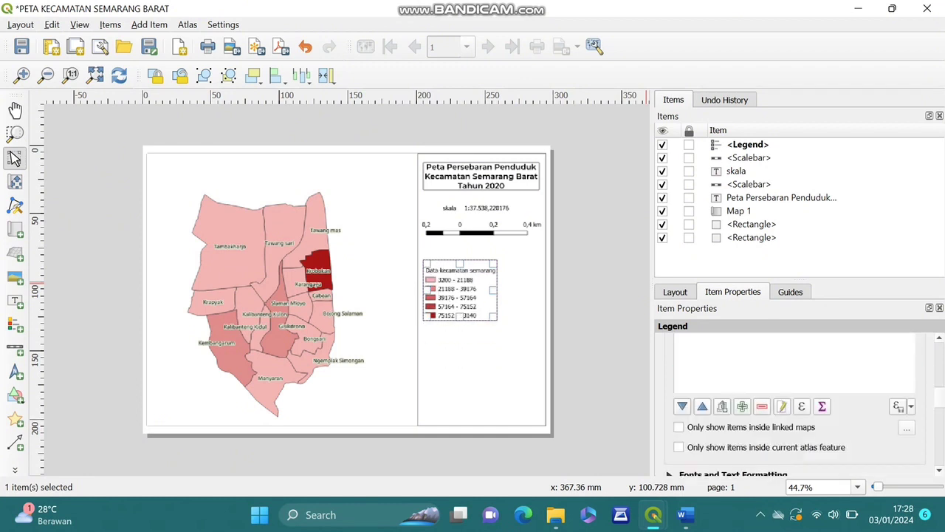
Rename the legend's Data kecamatan semarang entry to "Keterangan" and center the legend beneath the scale bar
scroll(795, 398, "up", 3)
left_click(760, 359)
scroll(795, 399, "down", 3)
left_click(783, 407)
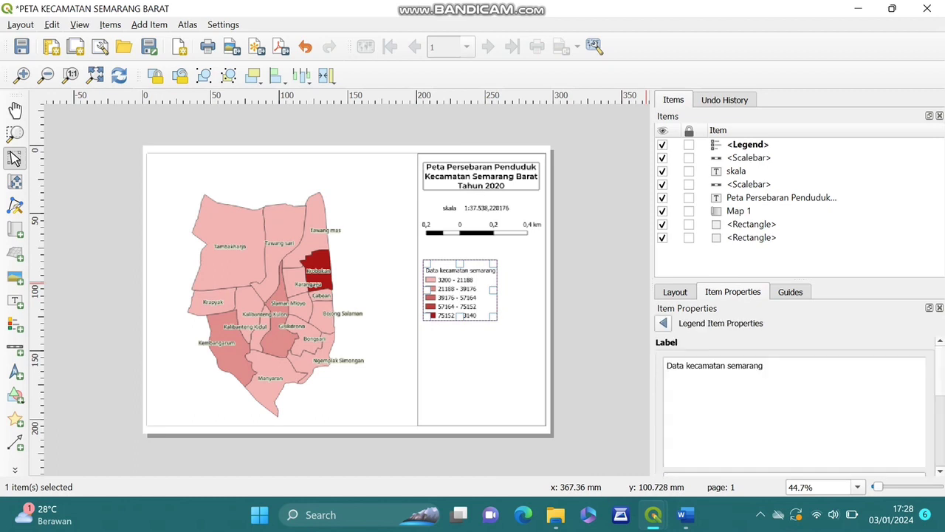
key("BackSpace")
key("BackSpace")
key("BackSpace")
key("BackSpace")
key("BackSpace")
key("BackSpace")
key("BackSpace")
key("BackSpace")
key("BackSpace")
key("BackSpace")
key("BackSpace")
key("BackSpace")
key("BackSpace")
key("BackSpace")
key("BackSpace")
key("BackSpace")
key("BackSpace")
key("BackSpace")
key("BackSpace")
key("BackSpace")
type("Keteran")
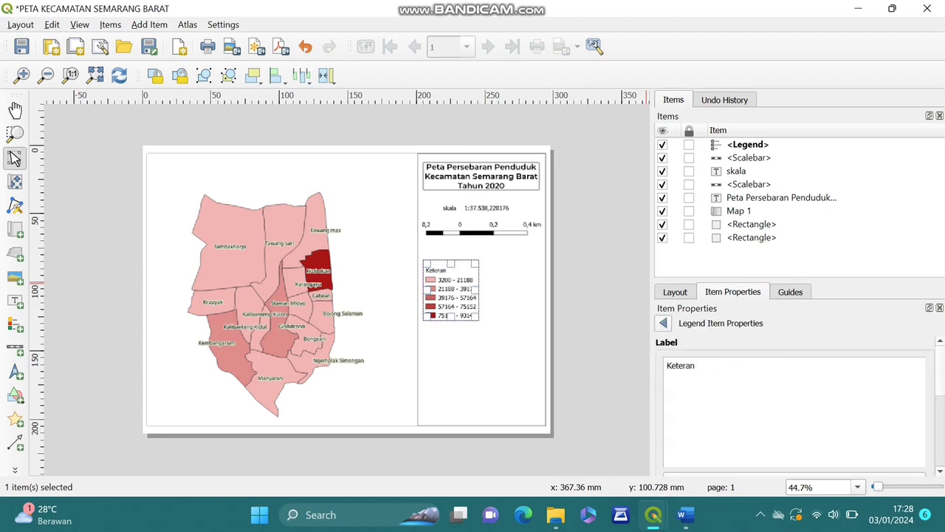
type("gan")
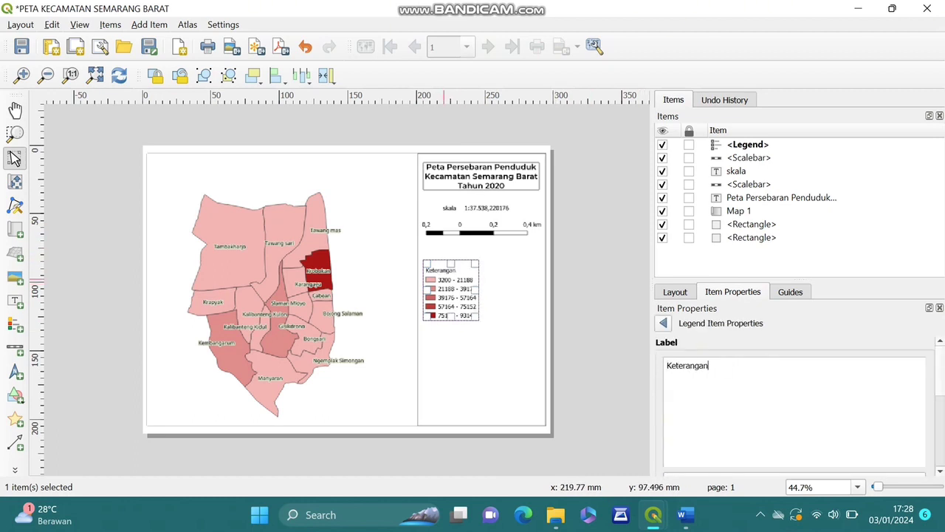
left_click_drag(446, 275, 492, 289)
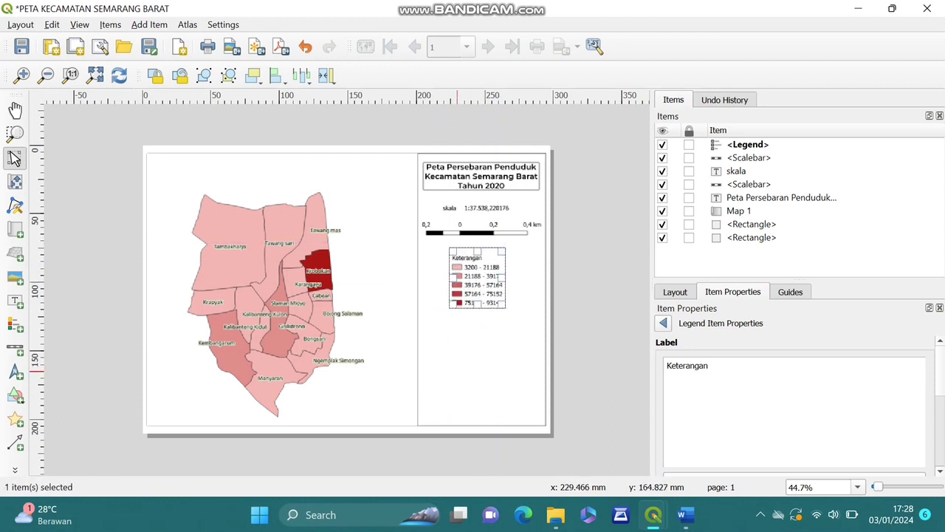
left_click(457, 372)
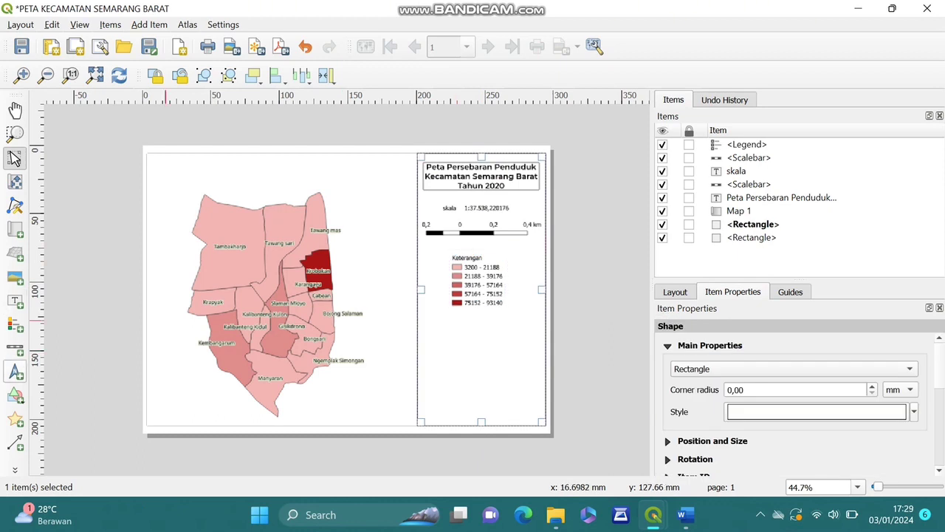
Add a north arrow below the legend and shift both the legend and the arrow slightly upward
left_click(15, 371)
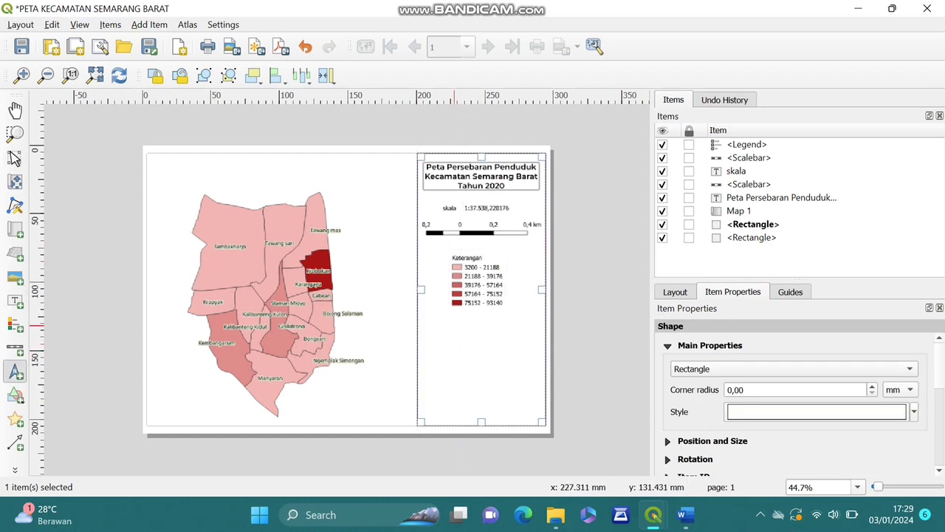
mouse_move(452, 330)
left_mouse_down()
mouse_move(497, 354)
mouse_move(466, 337)
mouse_move(474, 332)
left_mouse_up()
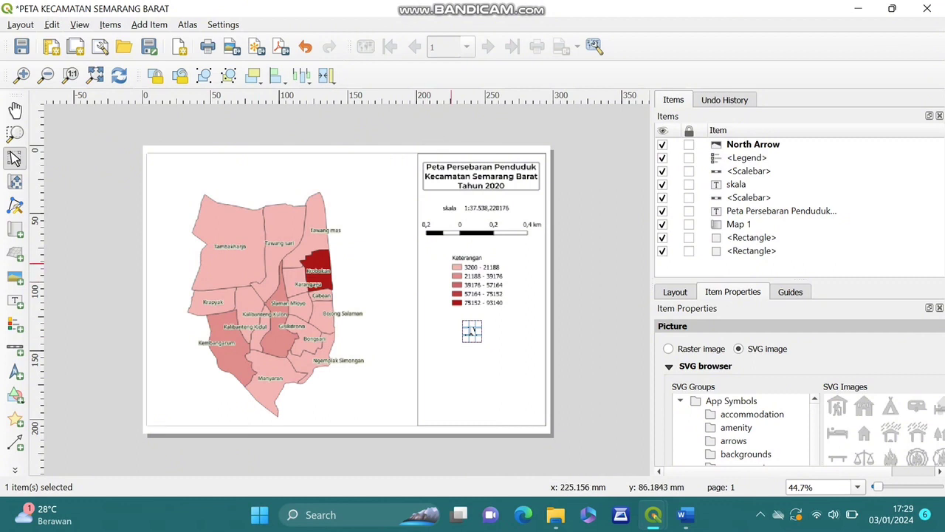
left_click(481, 280)
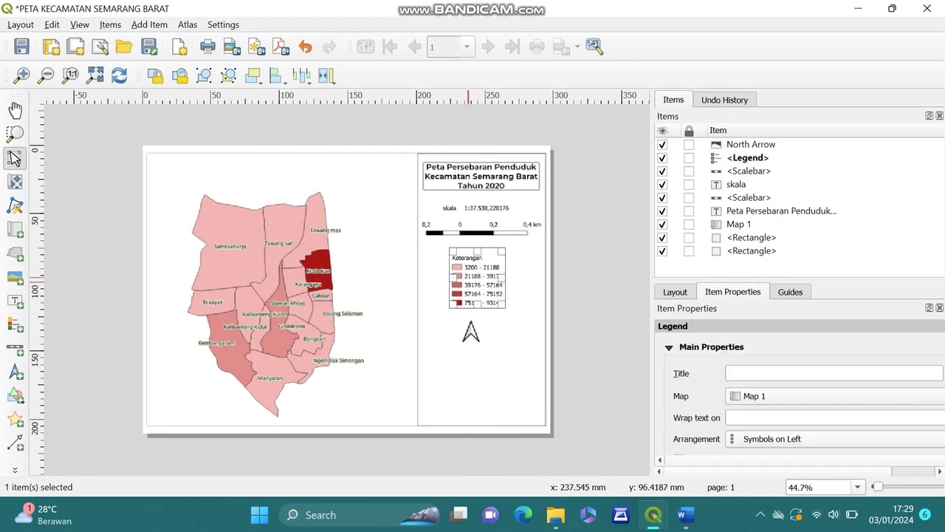
left_click_drag(478, 272, 475, 268)
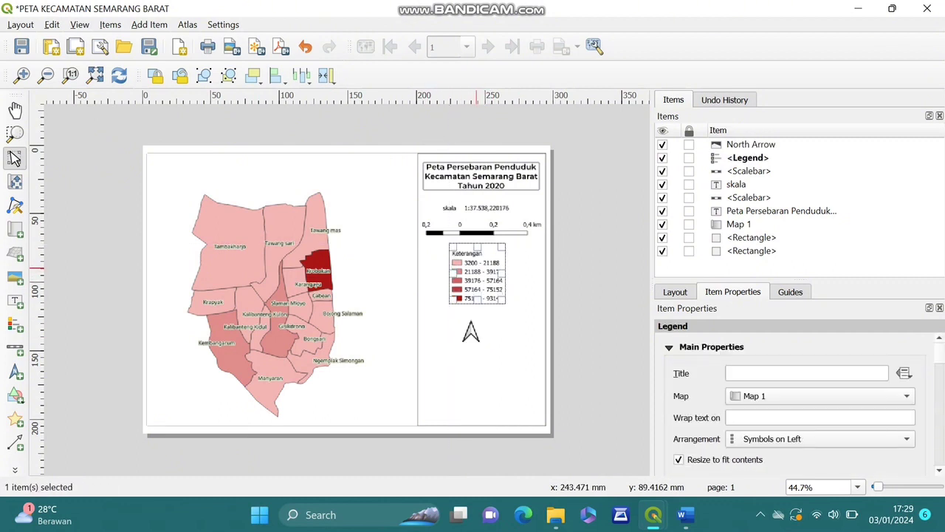
left_click(470, 334)
left_click_drag(470, 334, 471, 325)
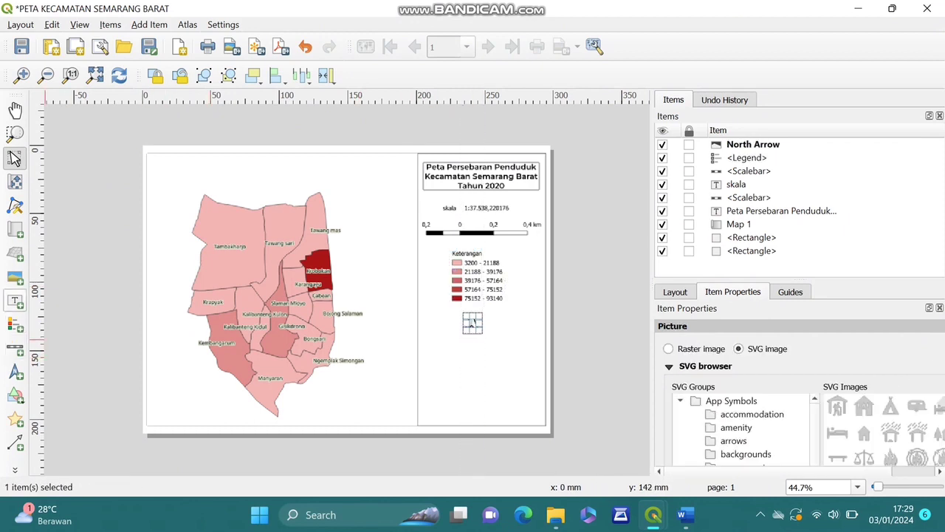
Add a picture below the north arrow as a raster image using the Udinus logo file, and size it to fit the column
left_click(15, 277)
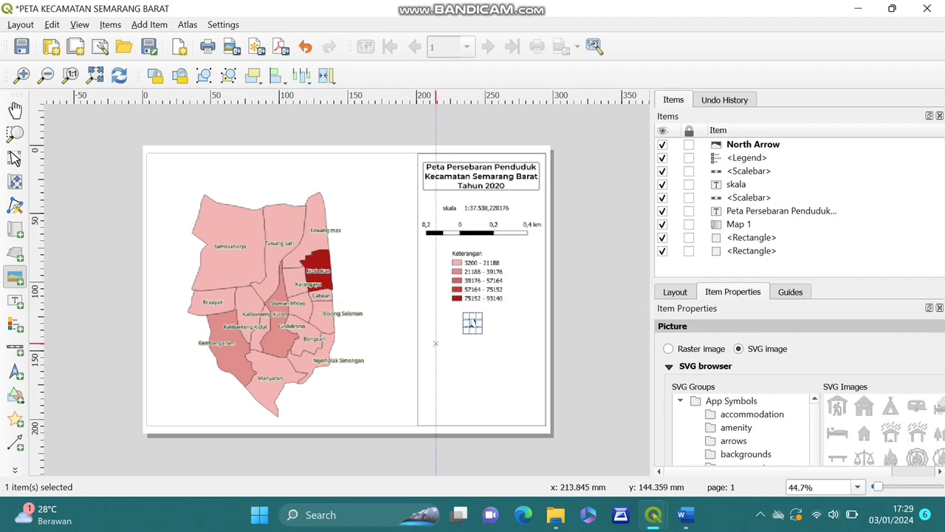
left_click_drag(440, 349, 512, 379)
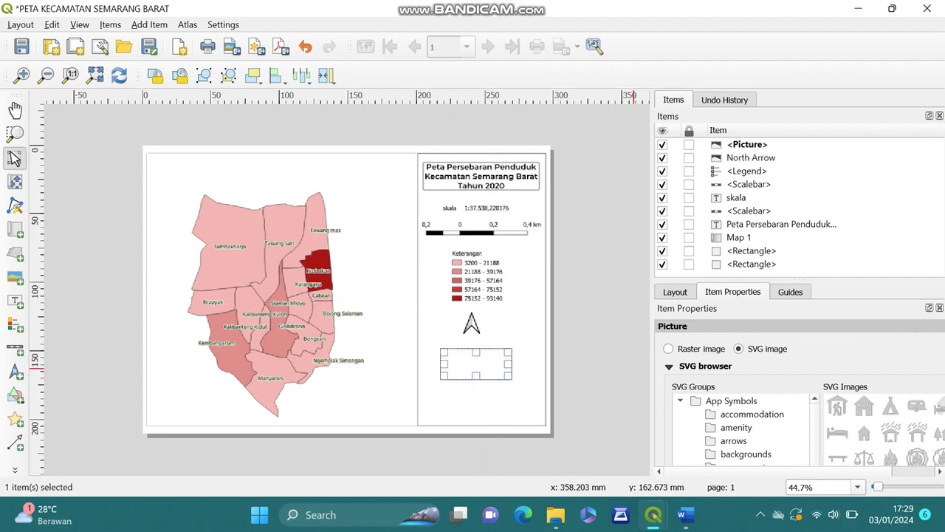
left_click(669, 349)
left_click(936, 370)
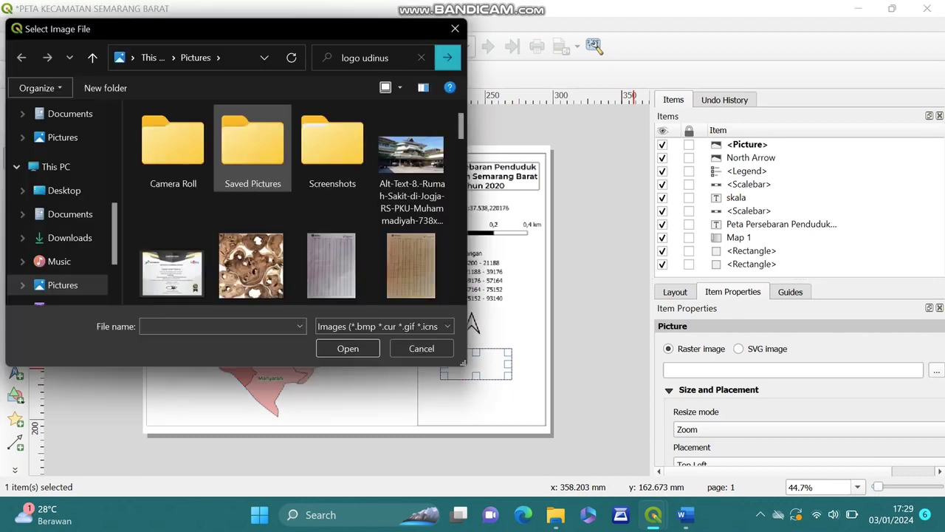
left_click(180, 148)
left_click(348, 349)
left_click_drag(509, 352, 491, 360)
left_click(509, 371)
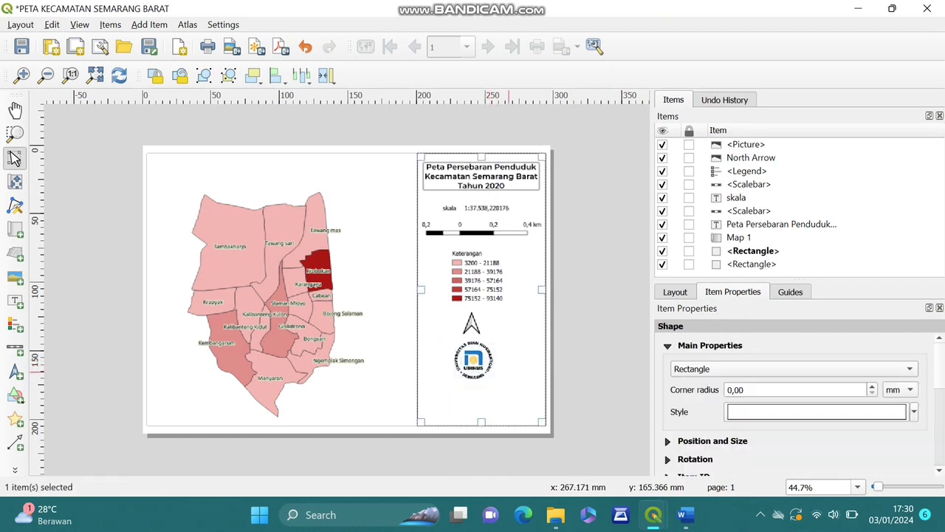
Add a label beneath the logo in the information column and clear its default text
left_click(14, 300)
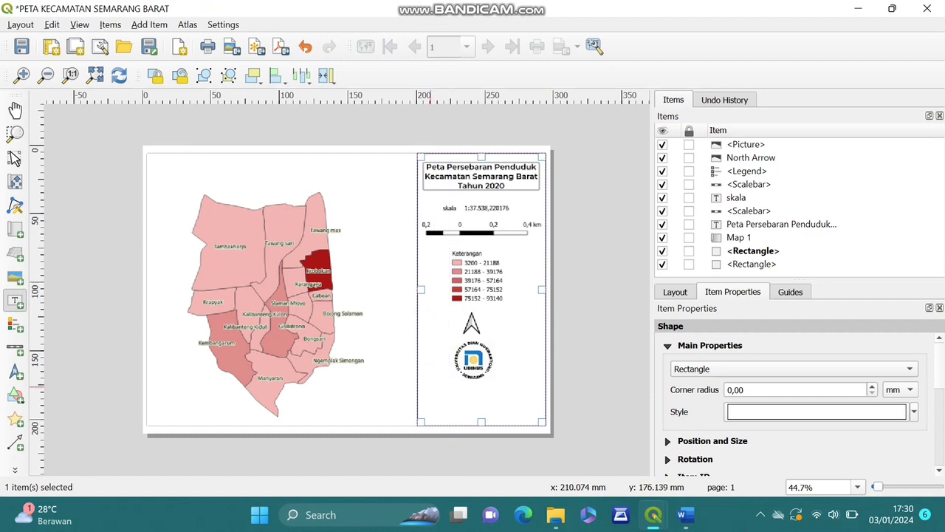
left_click_drag(431, 386, 523, 412)
double_click(713, 373)
key("BackSpace")
key("BackSpace")
key("BackSpace")
key("BackSpace")
key("BackSpace")
key("BackSpace")
key("BackSpace")
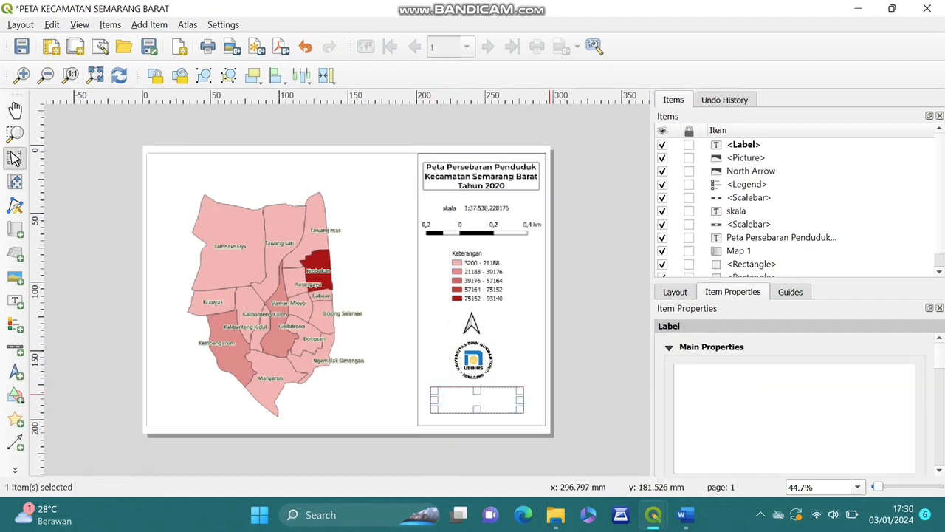
Enter "Peta Dibuat Oleh :", the author's name and "TAHUN 2024" on three lines in the label, and resize its box
type("Peta Dibuat Oleh ")
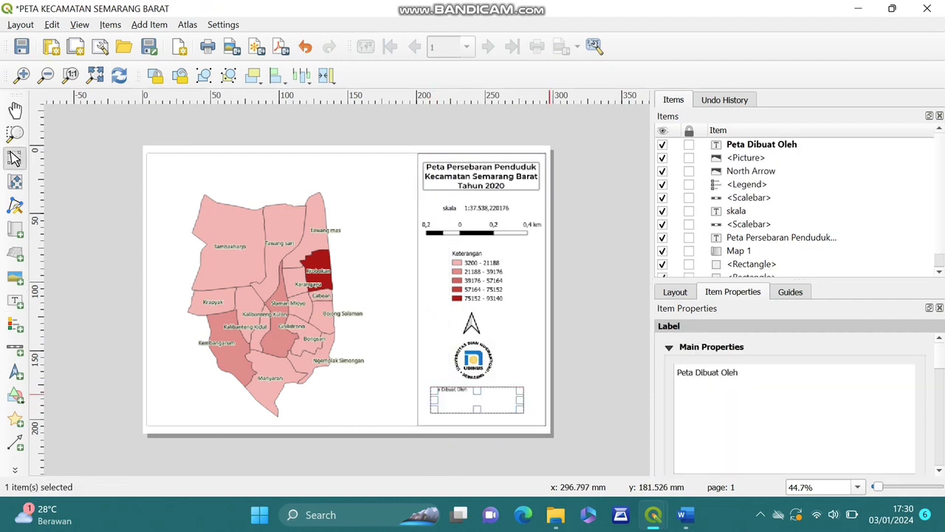
type("ARNILA CANTIK")
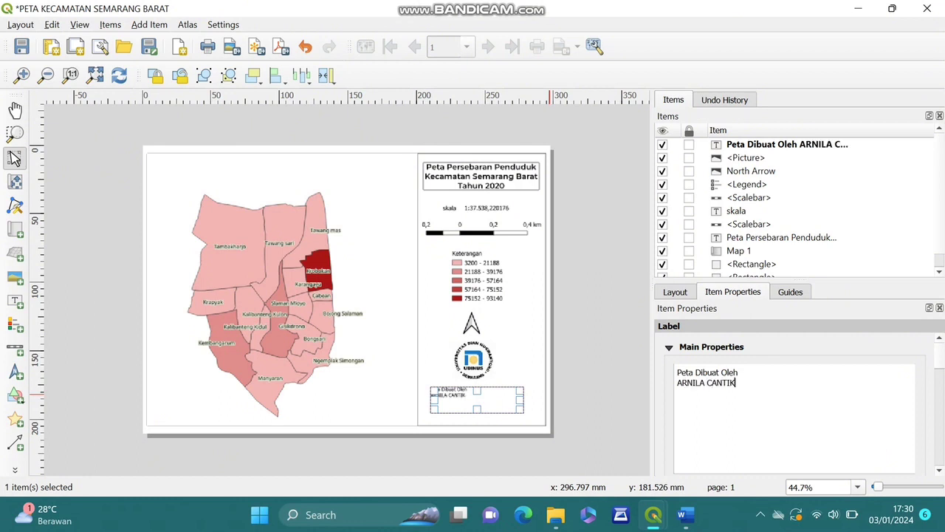
type("A S. TAHUN 2024")
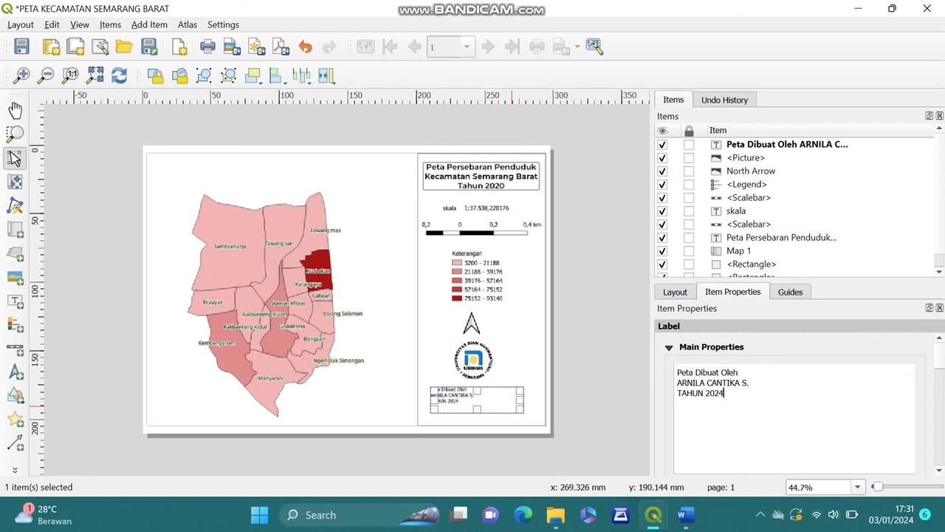
left_click_drag(523, 403, 498, 403)
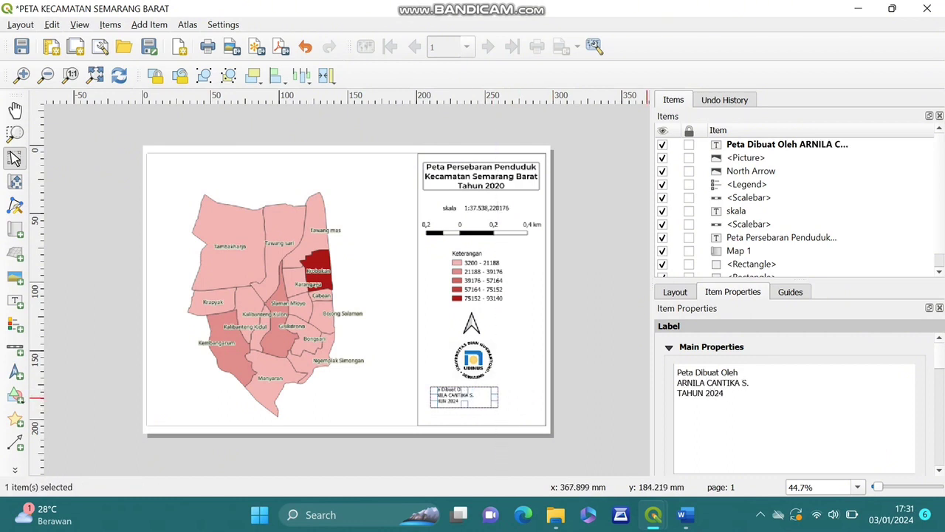
type(":")
Set the author label's font to Montserrat SemiBold and increase its text size
scroll(794, 406, "down", 3)
left_click(910, 417)
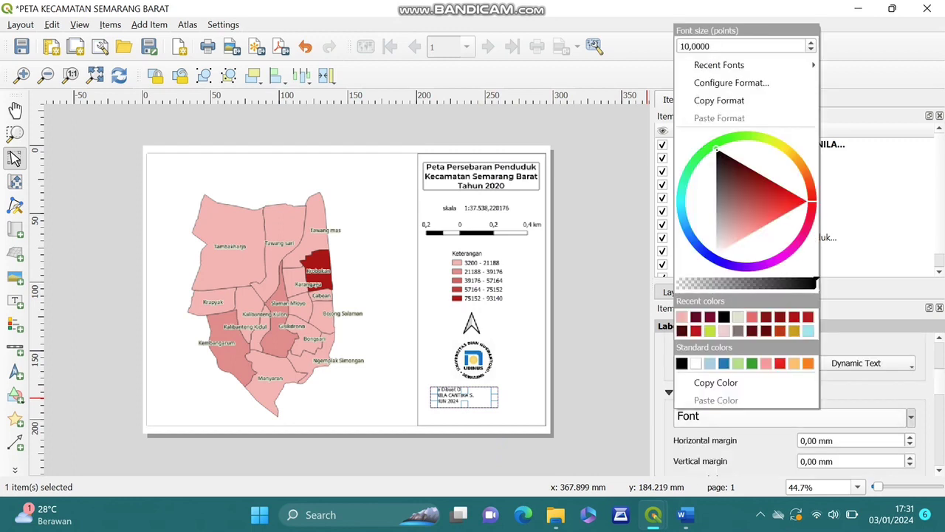
left_click(789, 416)
left_click(786, 416)
left_click(885, 392)
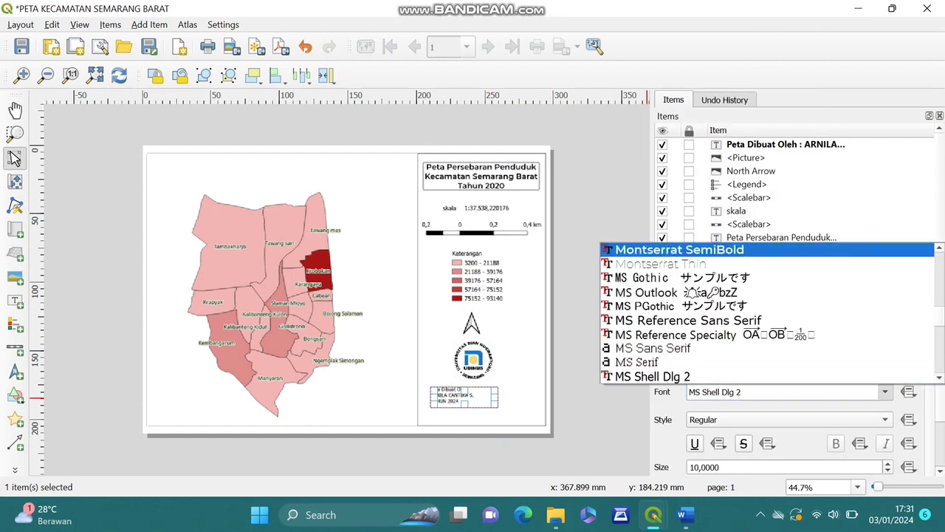
left_click(679, 249)
left_click(789, 419)
left_click(789, 421)
left_click(888, 463)
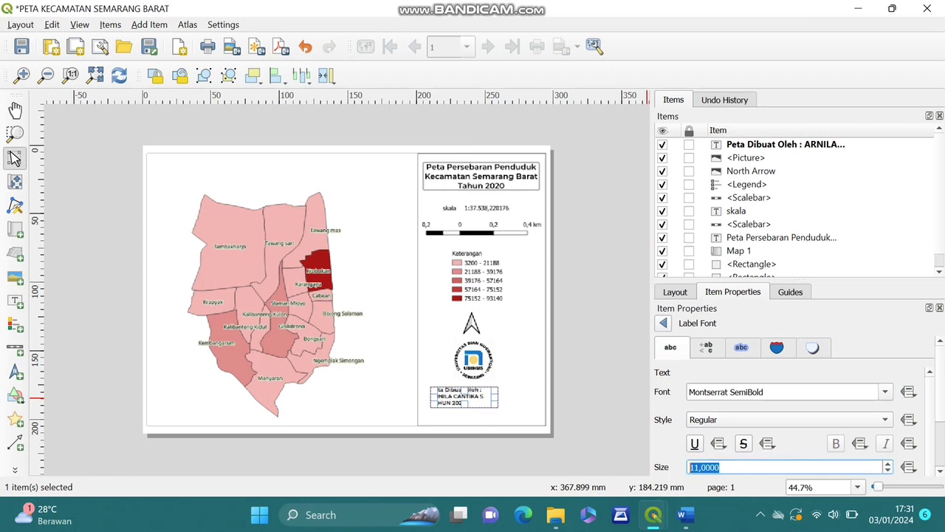
left_click(888, 463)
scroll(794, 414, "down", 2)
left_click(664, 323)
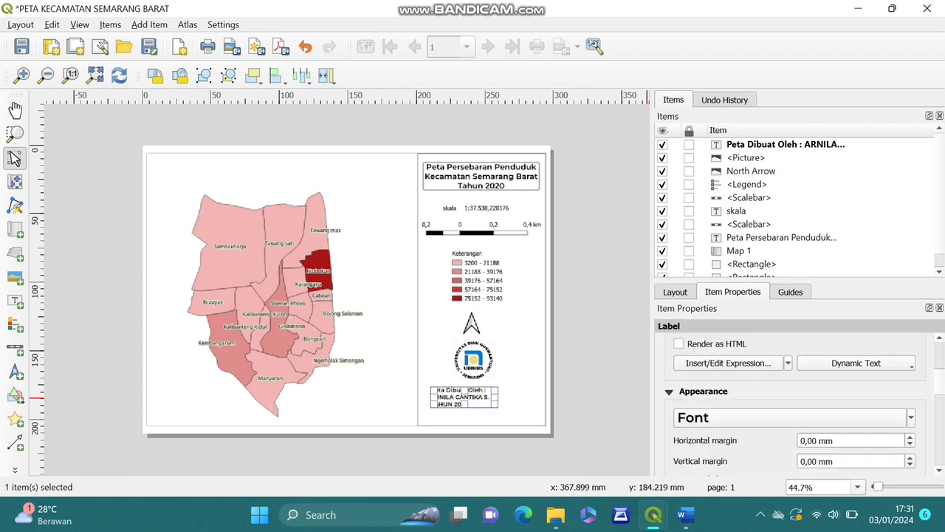
Align the author label's text to center and middle, give it a frame, and fit the box beneath the logo
scroll(794, 398, "down", 3)
left_click(715, 353)
left_click(716, 387)
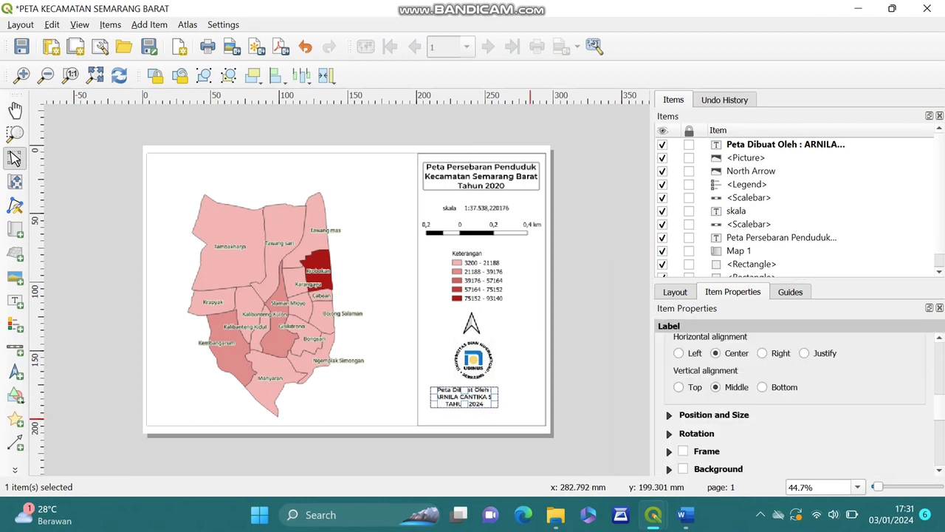
left_click_drag(515, 401, 490, 405)
left_click(532, 367)
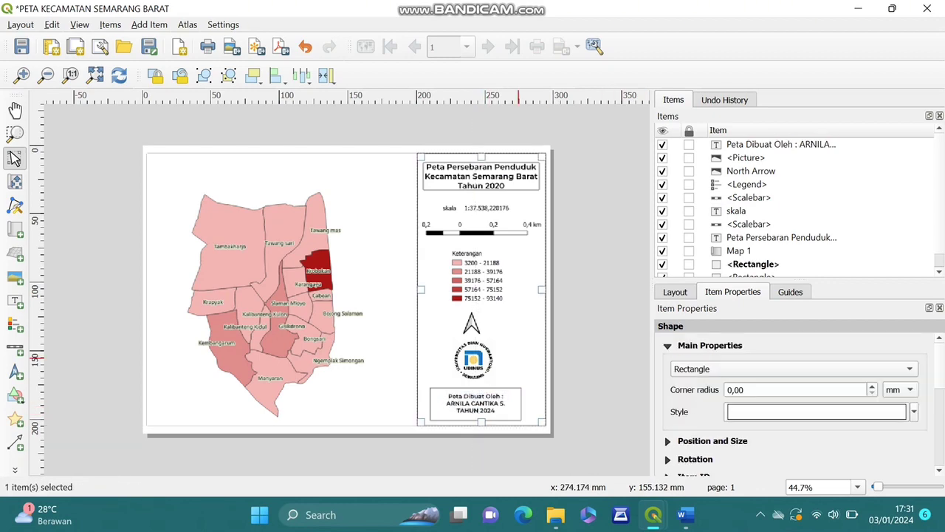
Export the layout as a PNG at 300 dpi, named "PETA KECAMATAN SEMARANG BARAT" followed by the author's name
left_click(52, 25)
left_click(52, 25)
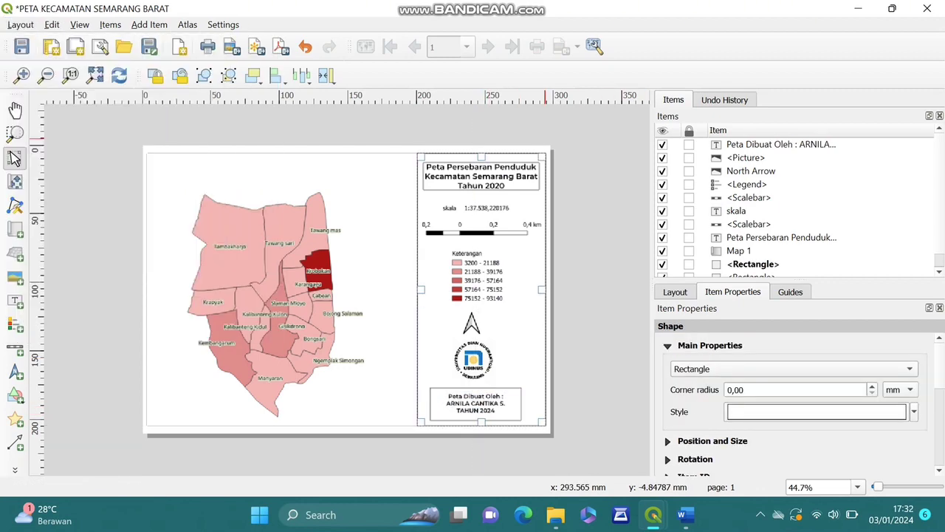
left_click(21, 25)
left_click(59, 242)
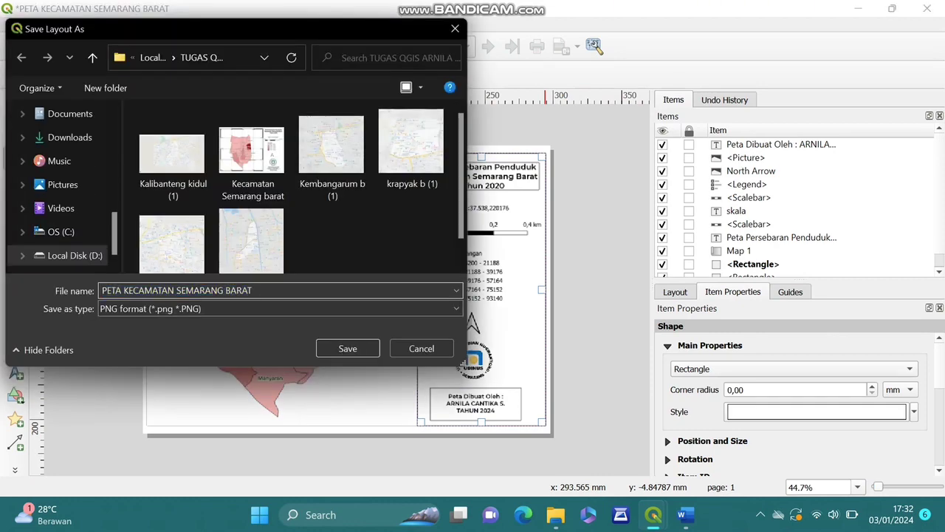
type("ARNILA CANTIKA")
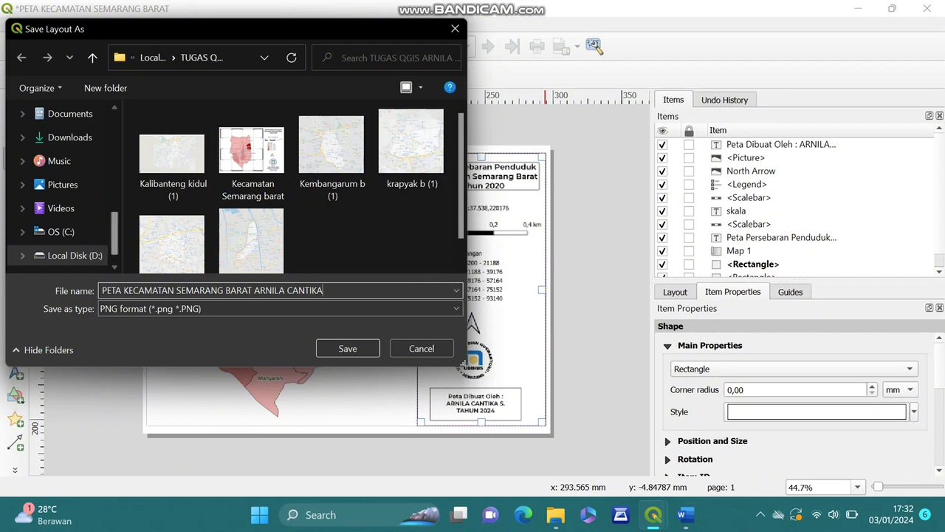
scroll(22, 236, "up", 5)
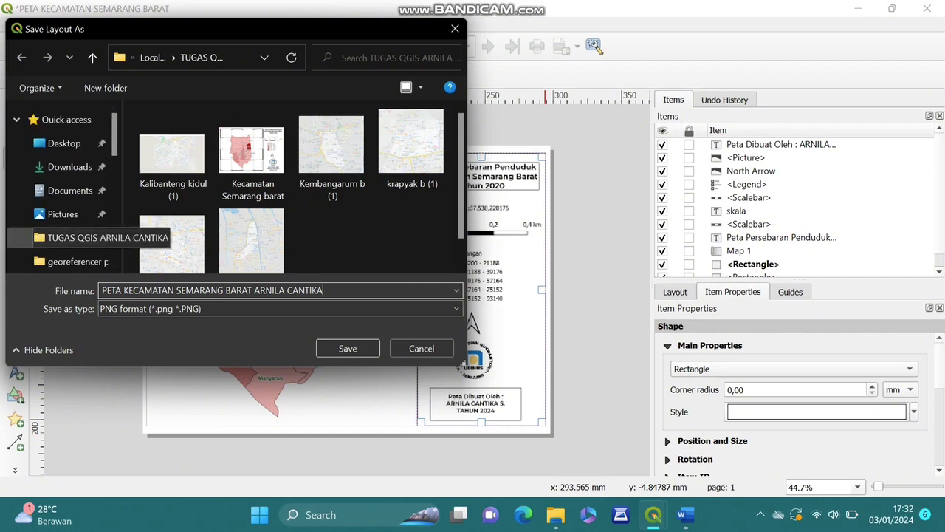
left_click(347, 348)
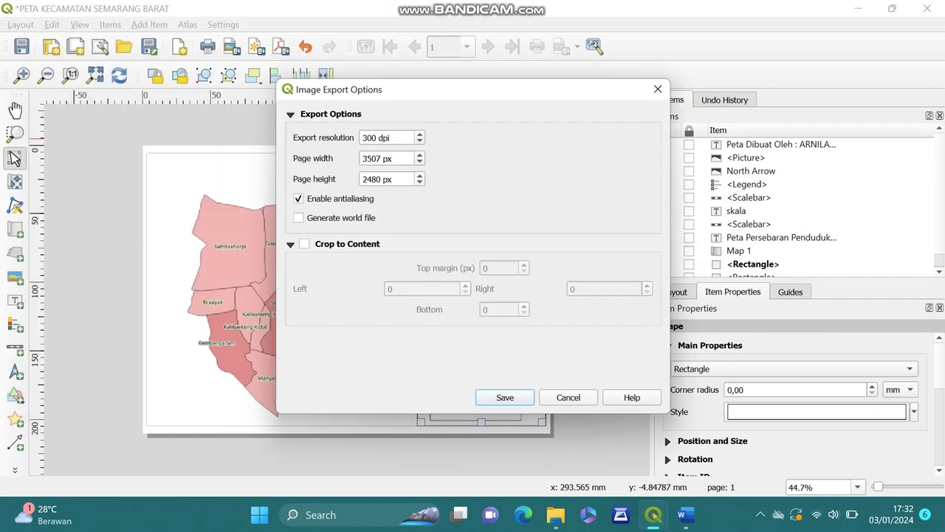
key("Return")
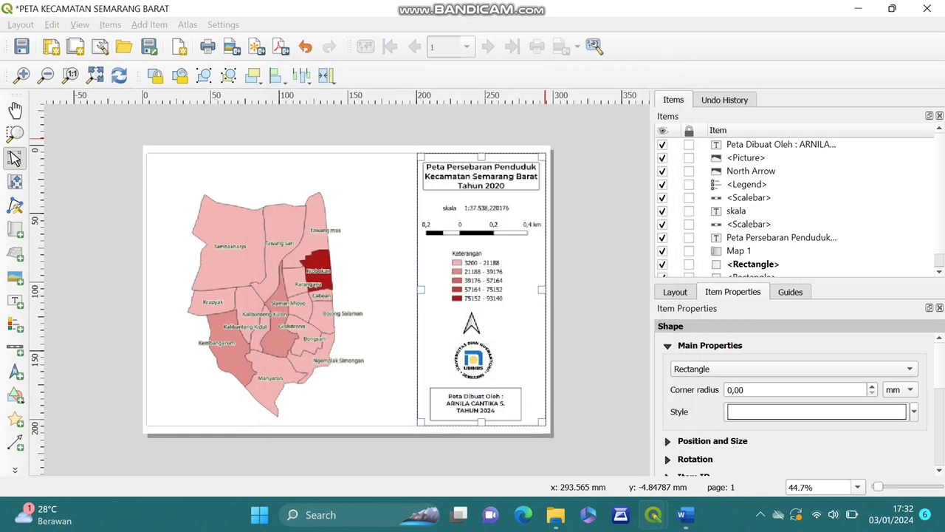